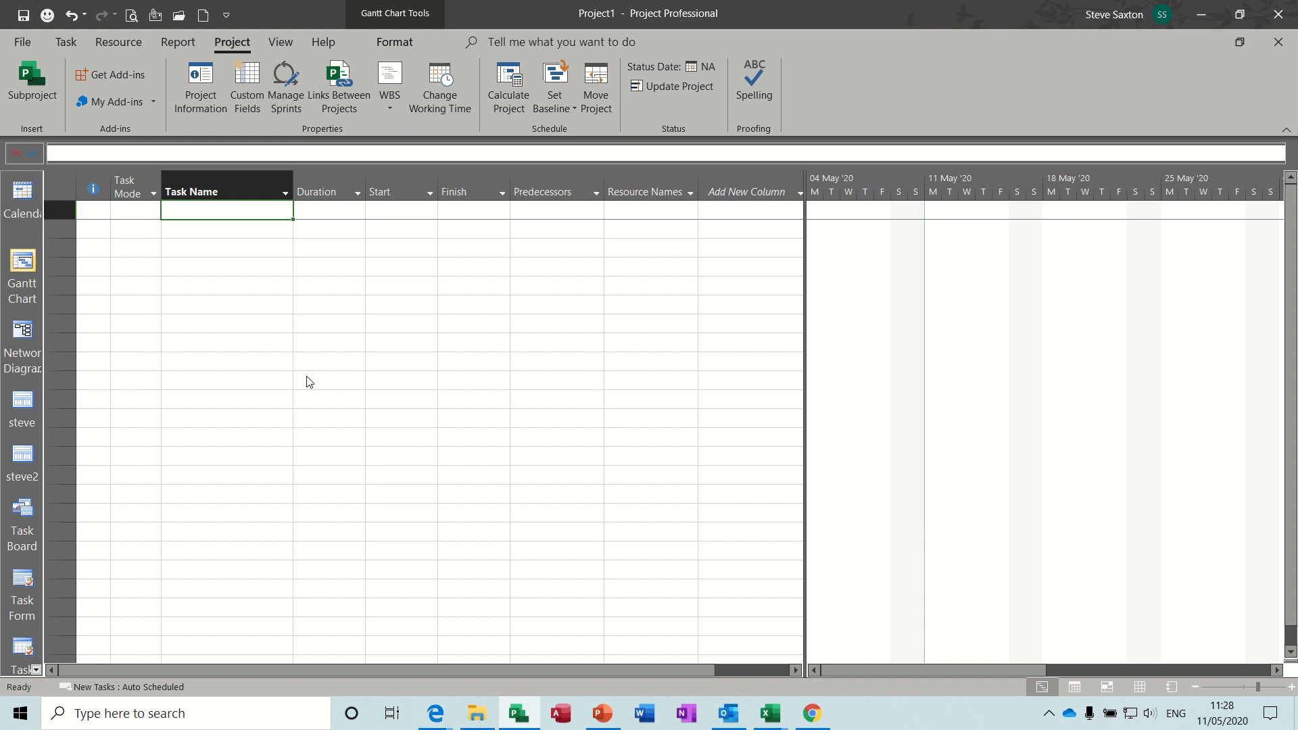
Enter two new tasks named Task A and Task B in the first two rows of the task list
text(Task A)
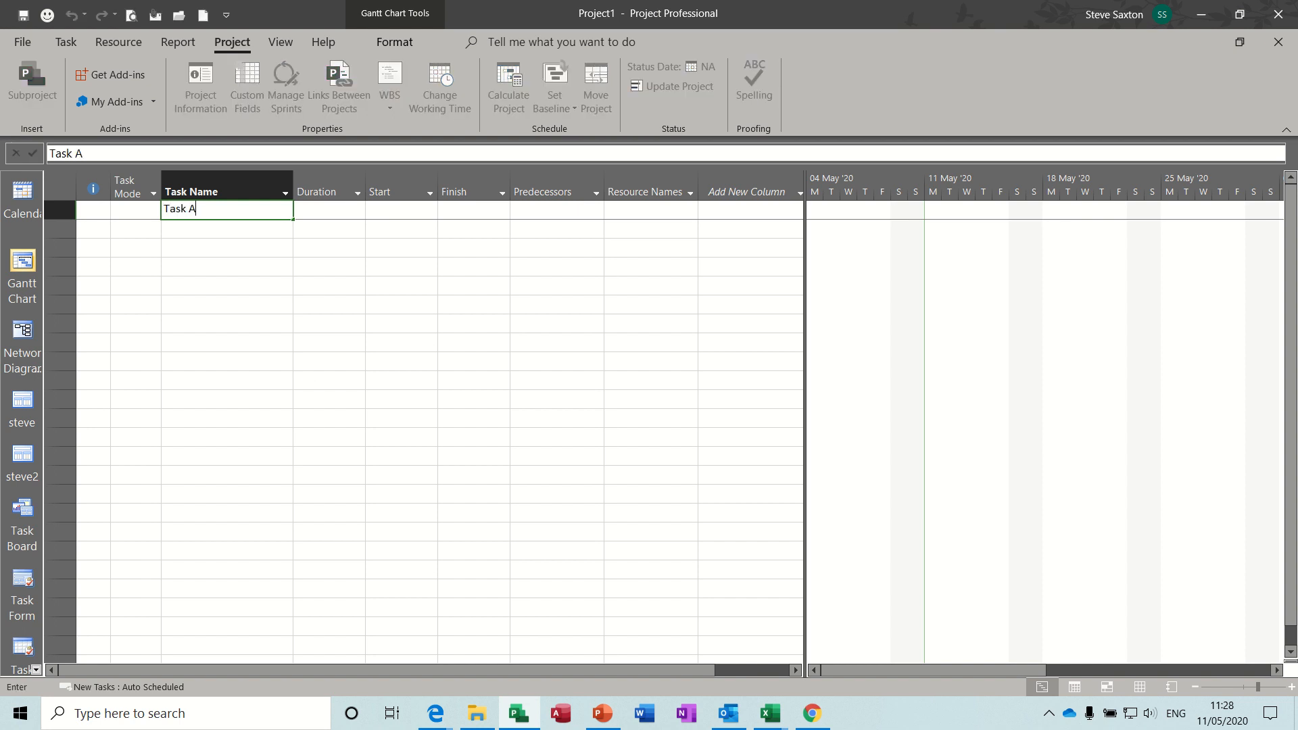
key(Return)
text(Task B)
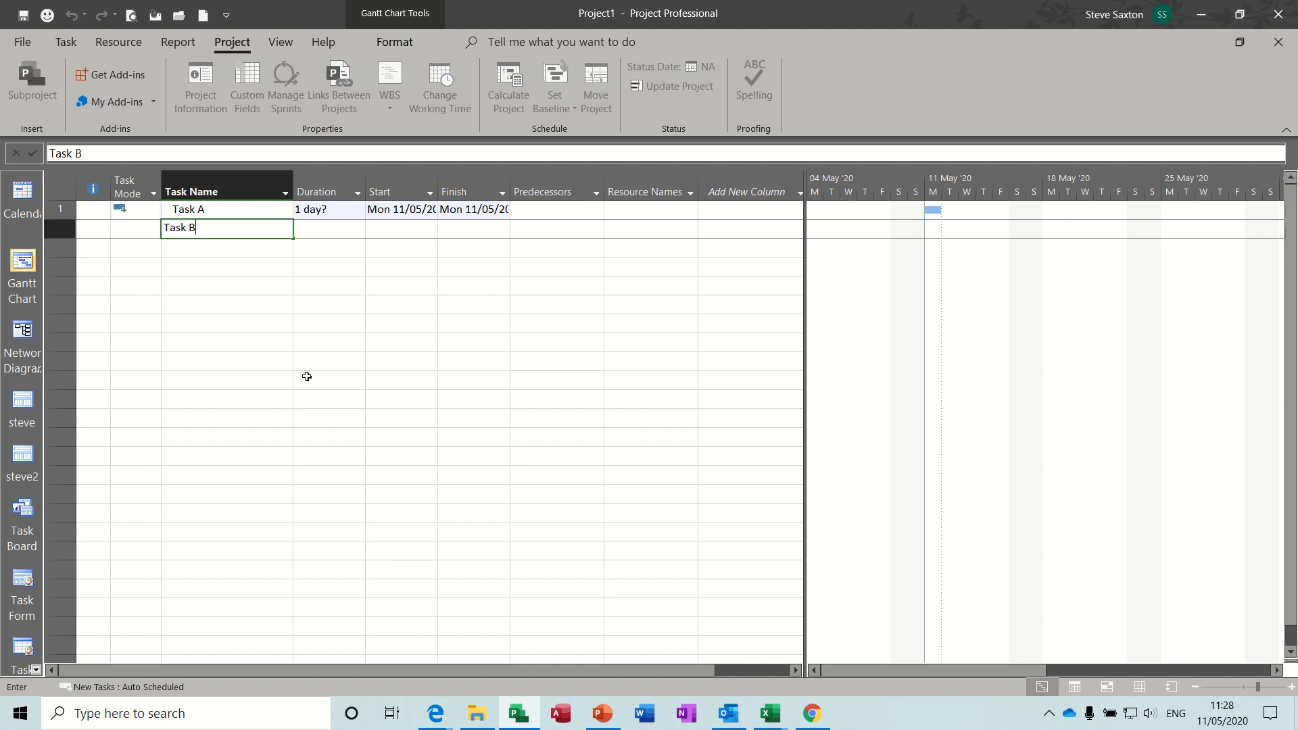
Set the durations of Task A and Task B to 1 day each
click(329, 210)
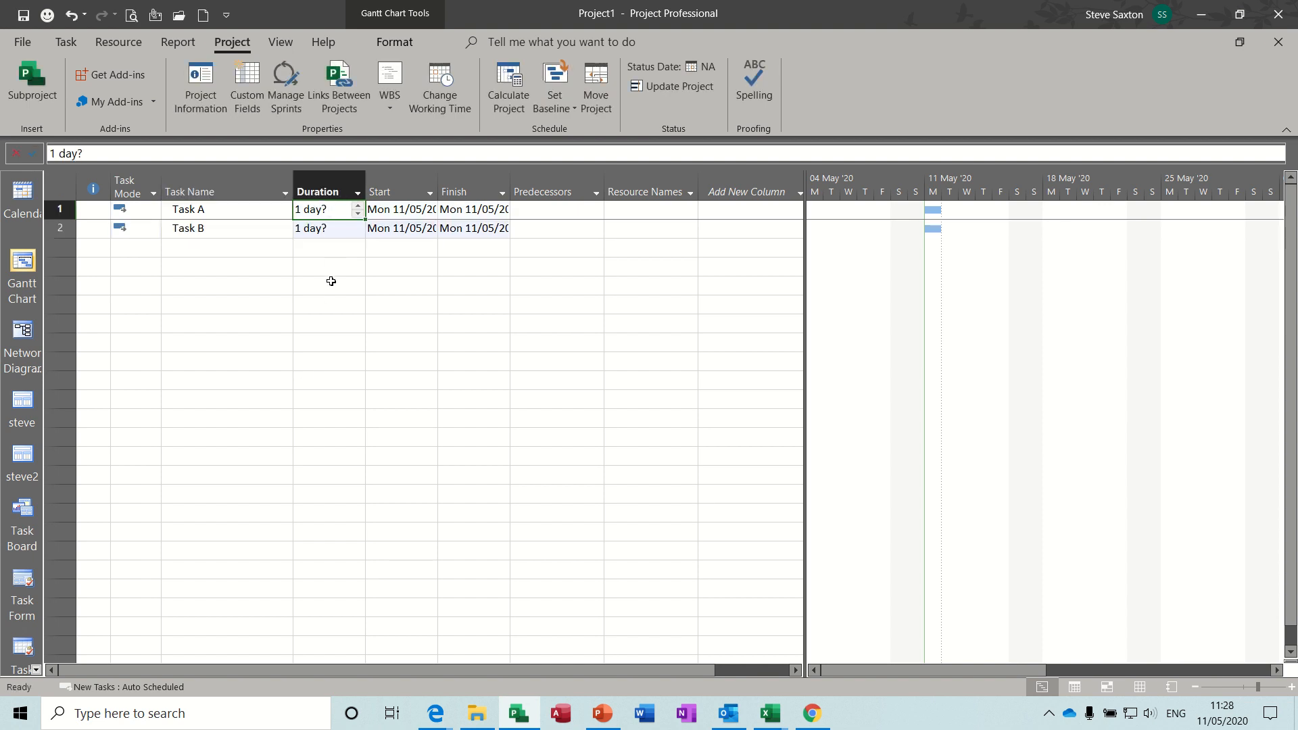
text(1)
key(Return)
text(1)
key(Return)
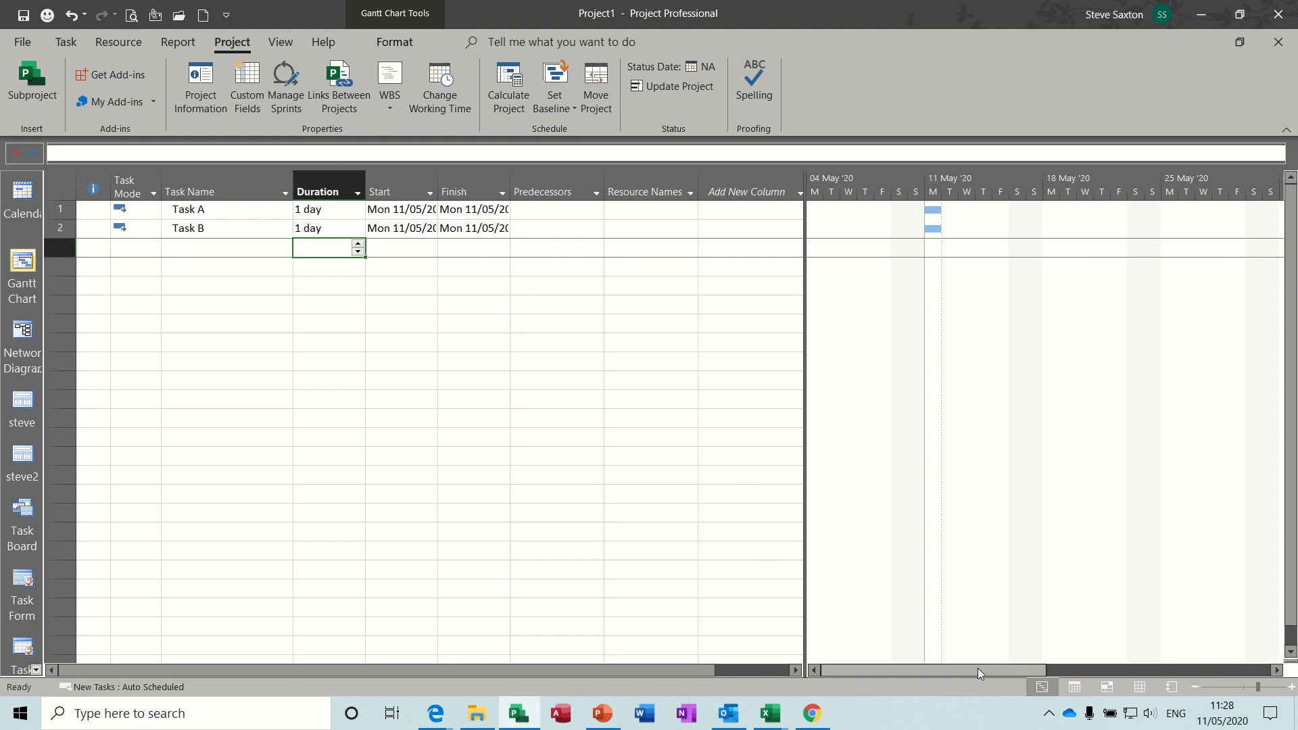
Check the existing resource's name and standard rate in the Resource Sheet view
click(1139, 687)
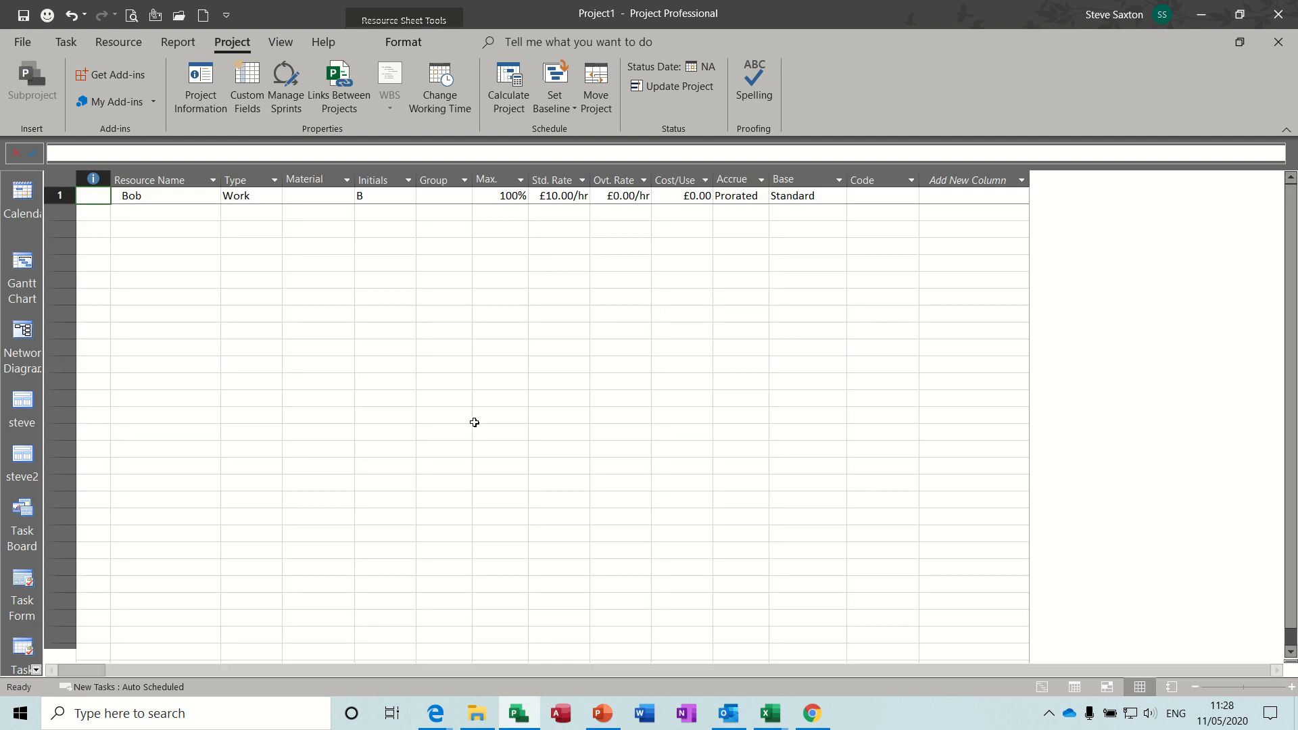
click(169, 198)
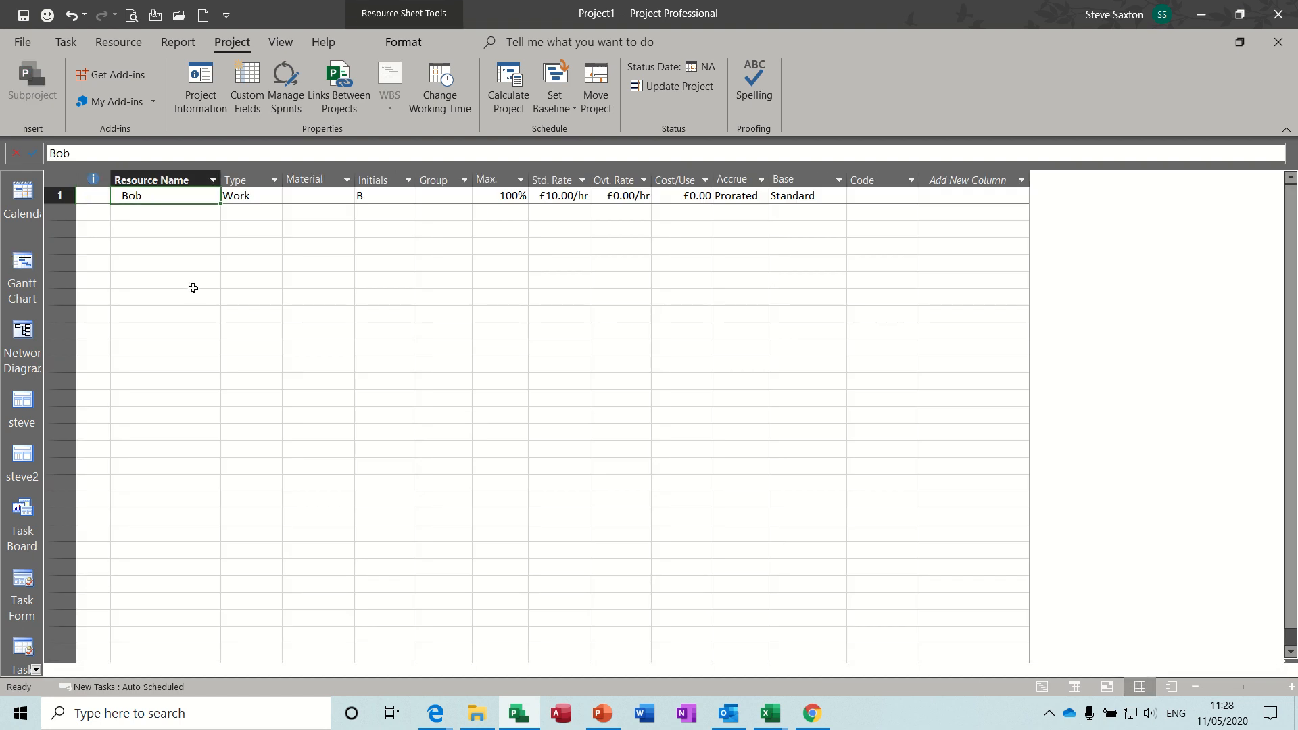
click(566, 201)
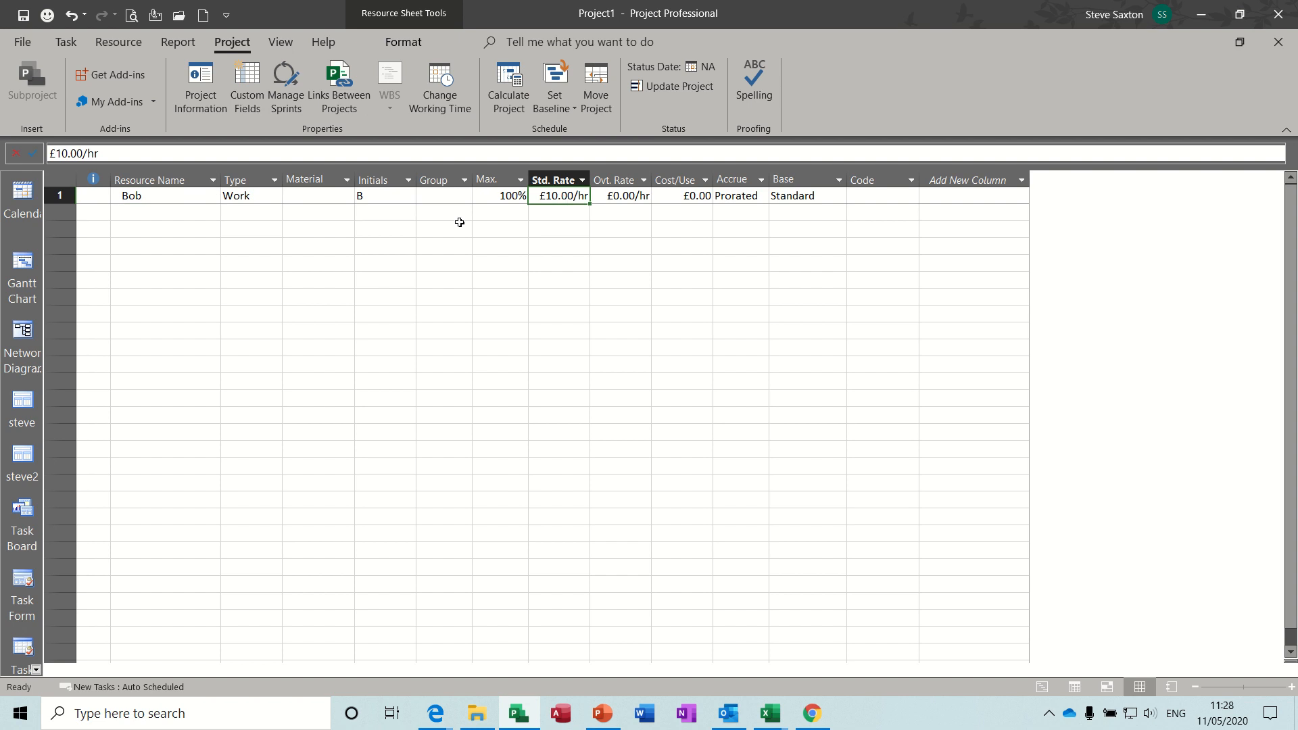
Return to the Gantt Chart view and assign the existing work resource to both Task A and Task B
click(23, 263)
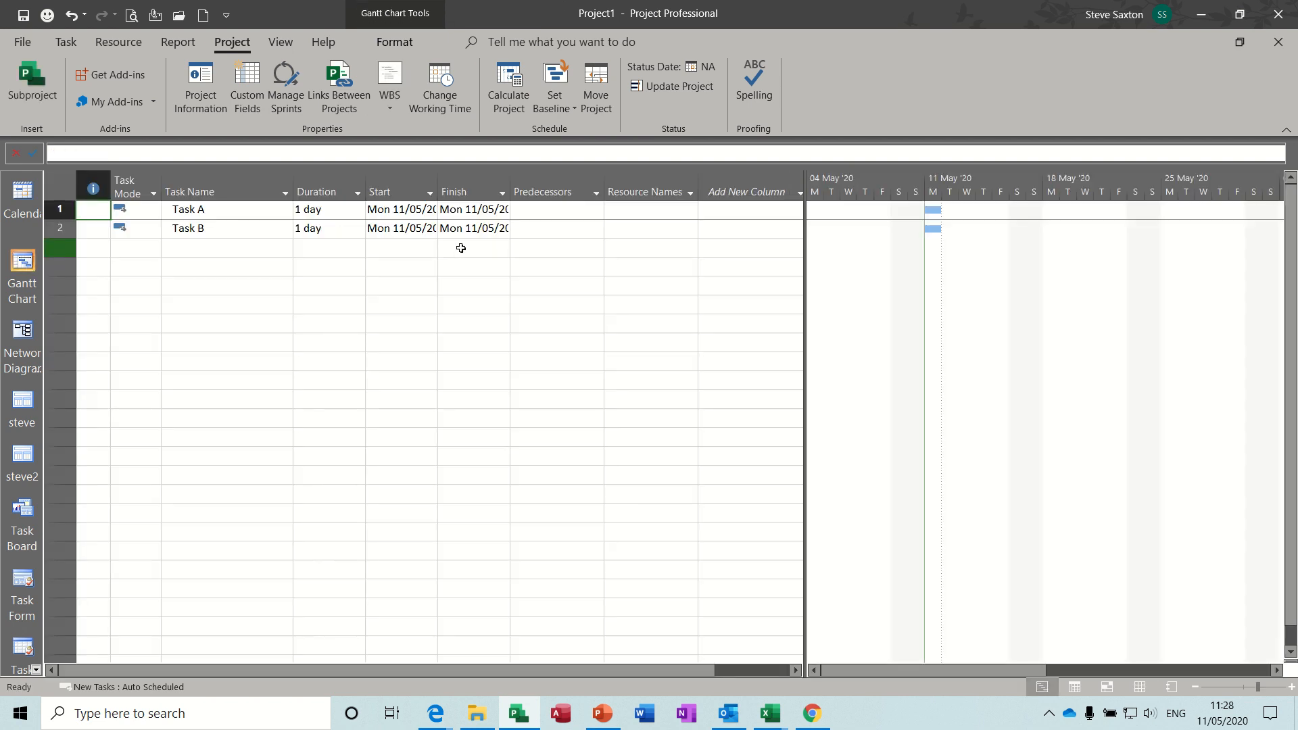
click(662, 211)
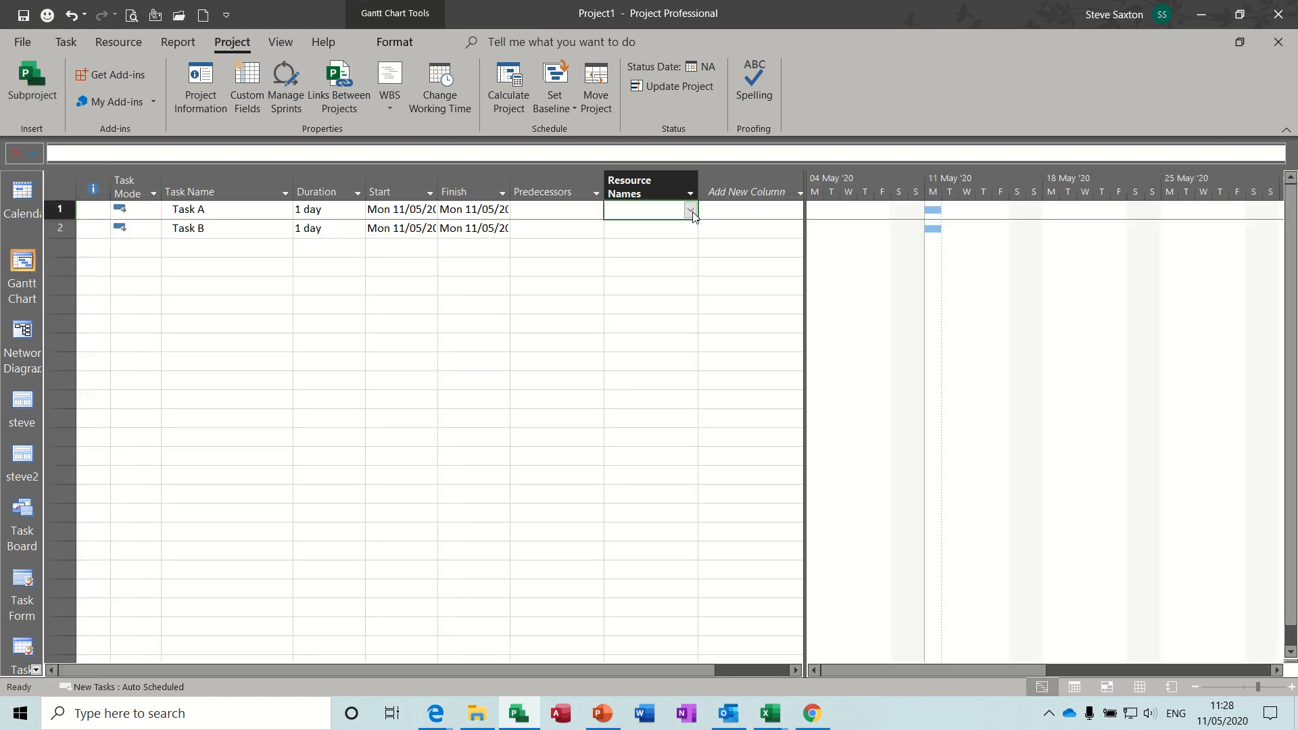
click(691, 211)
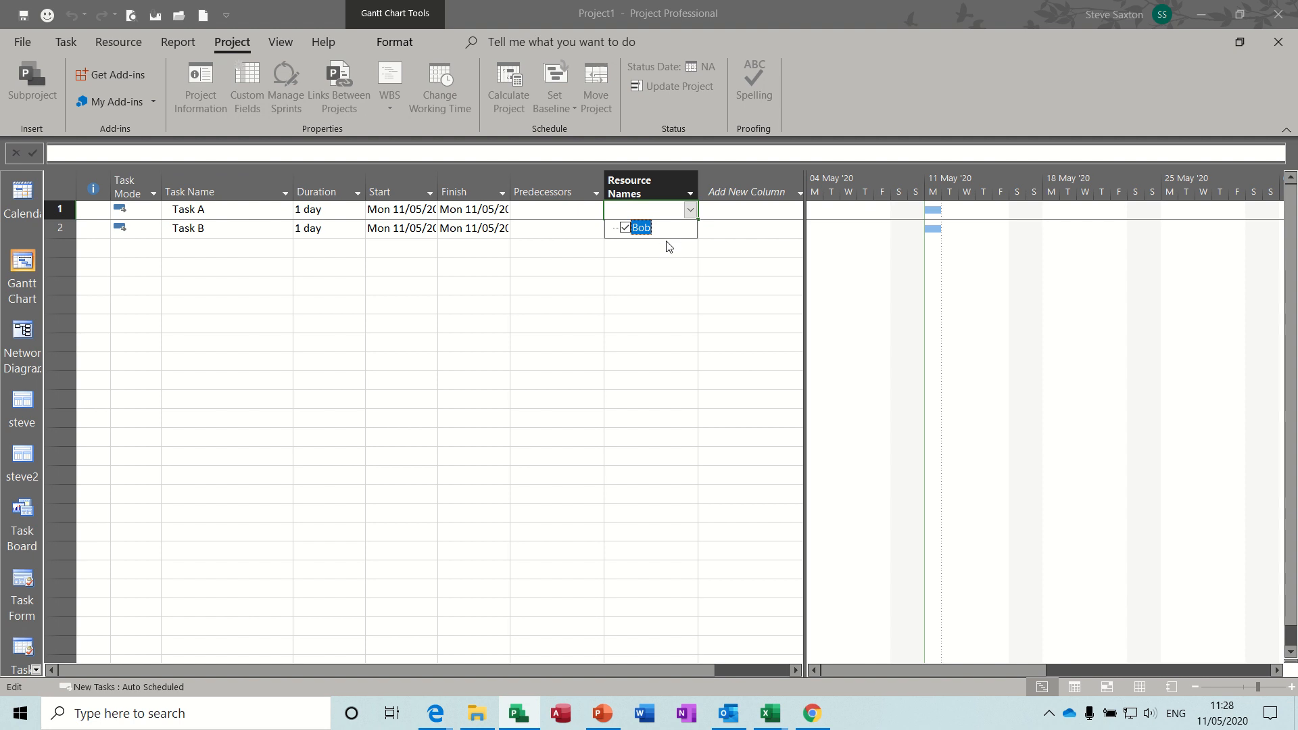
click(656, 253)
click(659, 230)
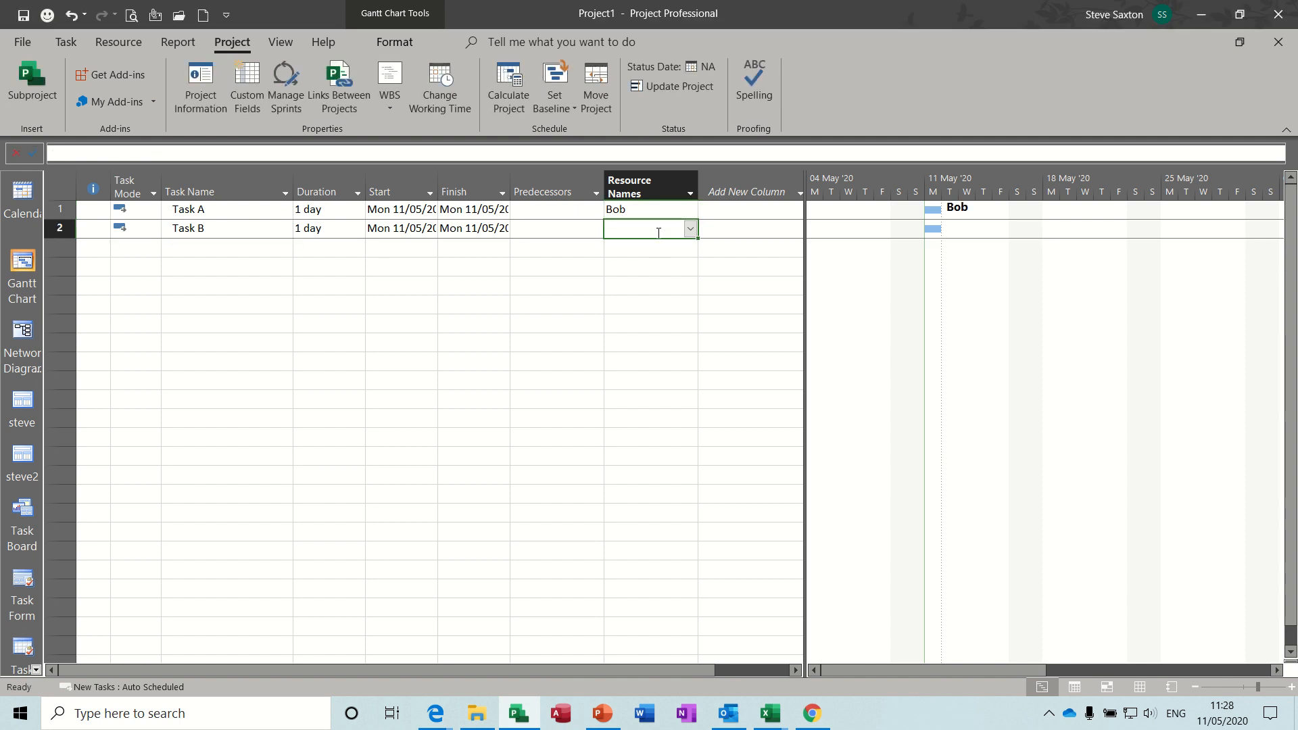
click(690, 230)
click(624, 248)
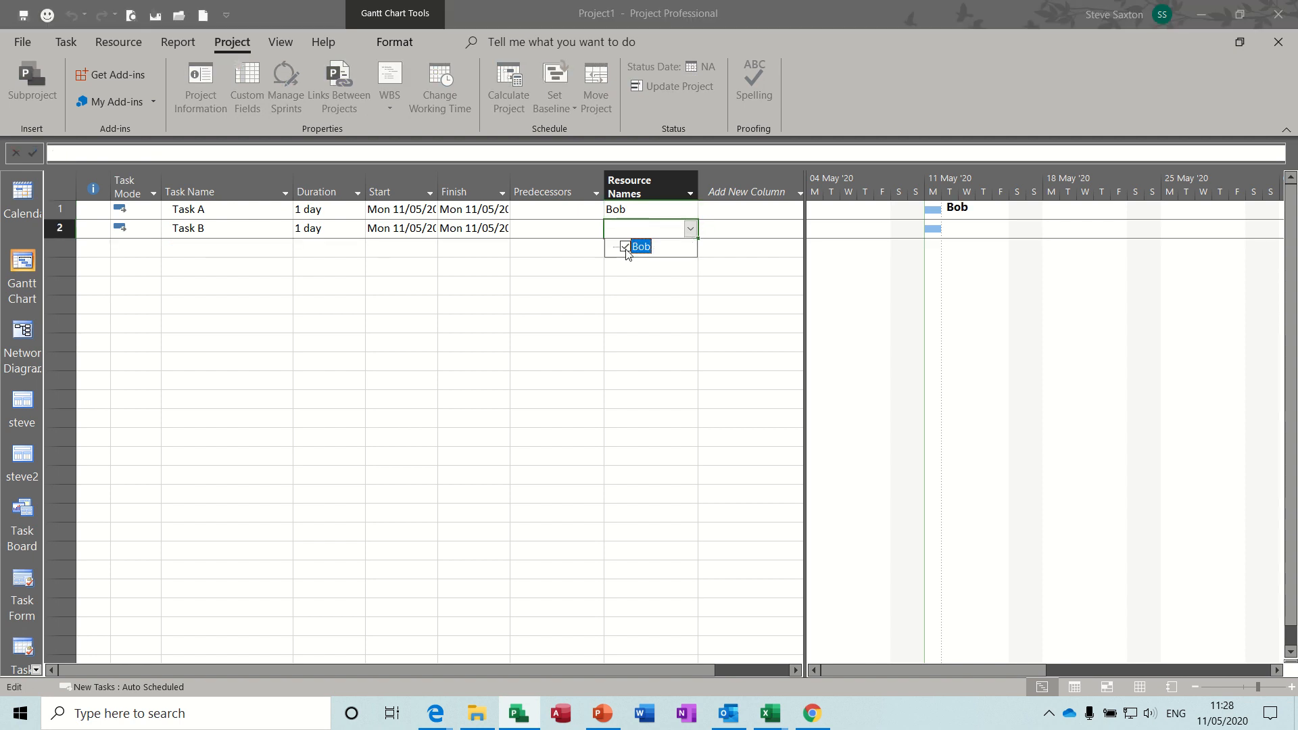
click(629, 272)
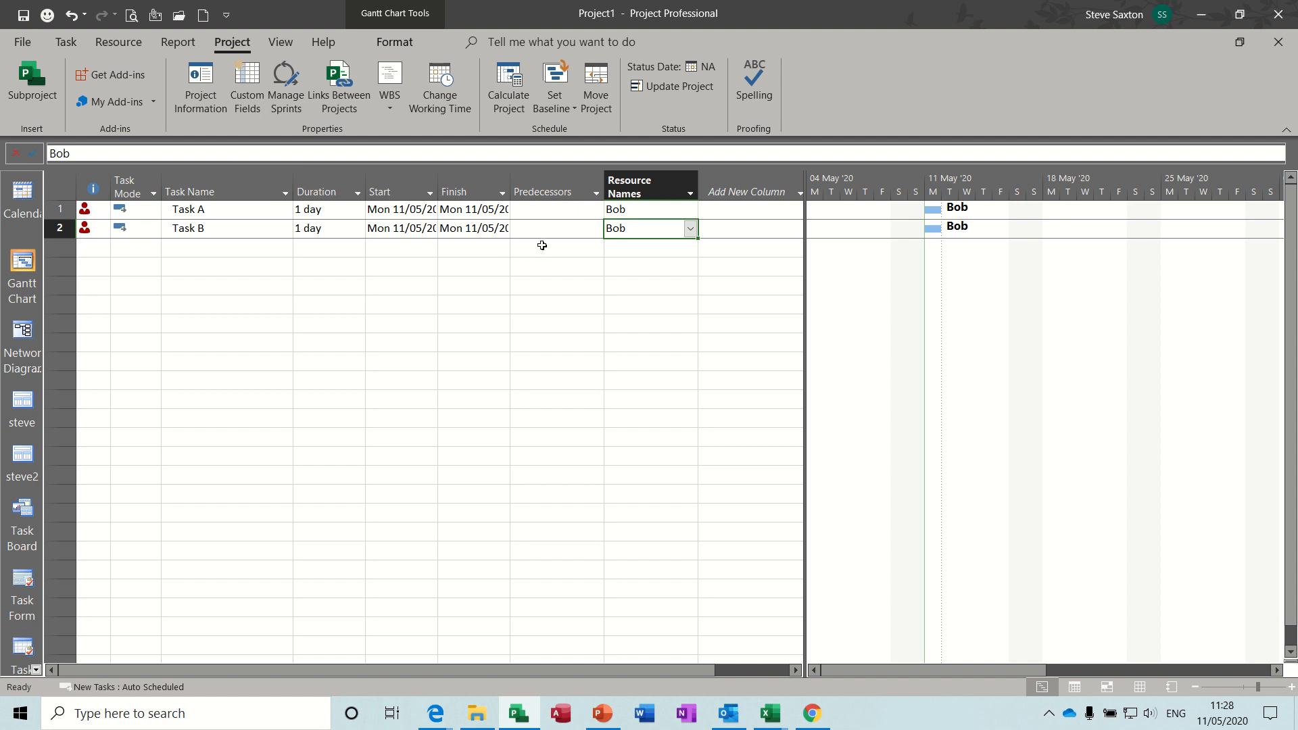
Link the two tasks by entering task 1 as the predecessor of Task B
click(561, 230)
text(1)
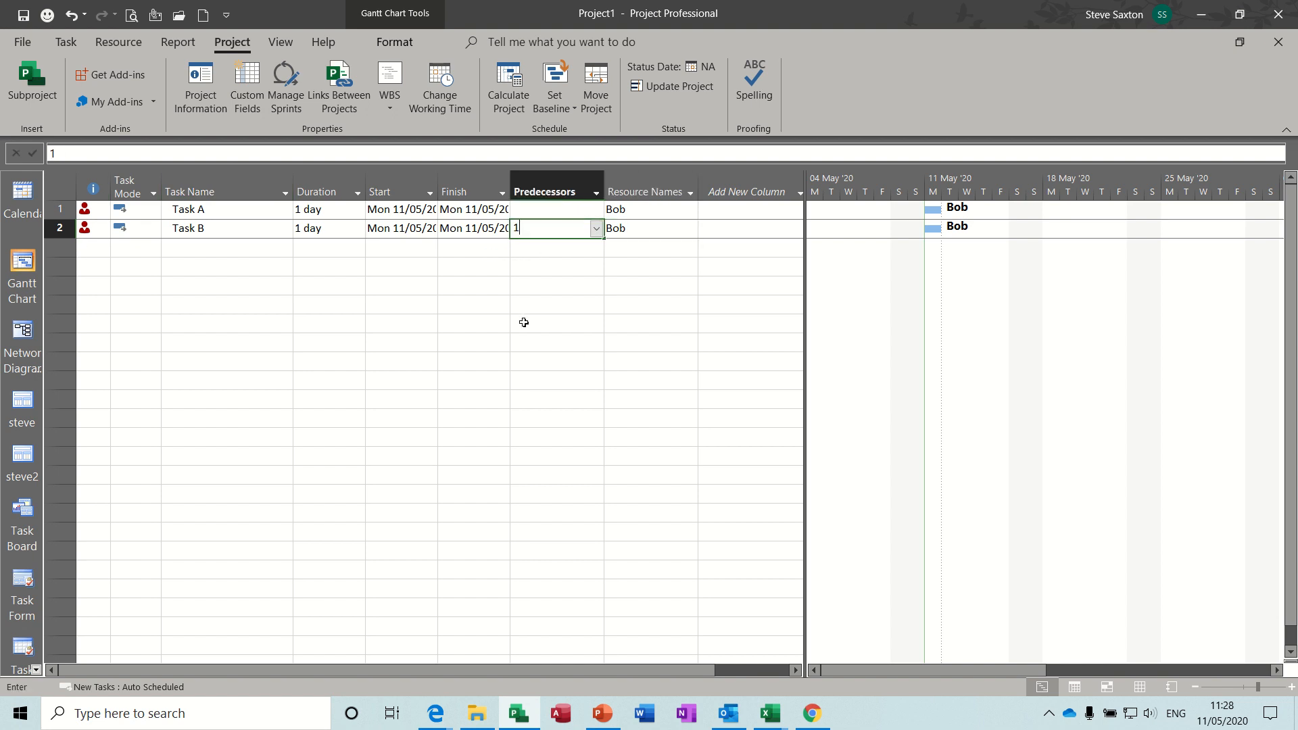
key(Return)
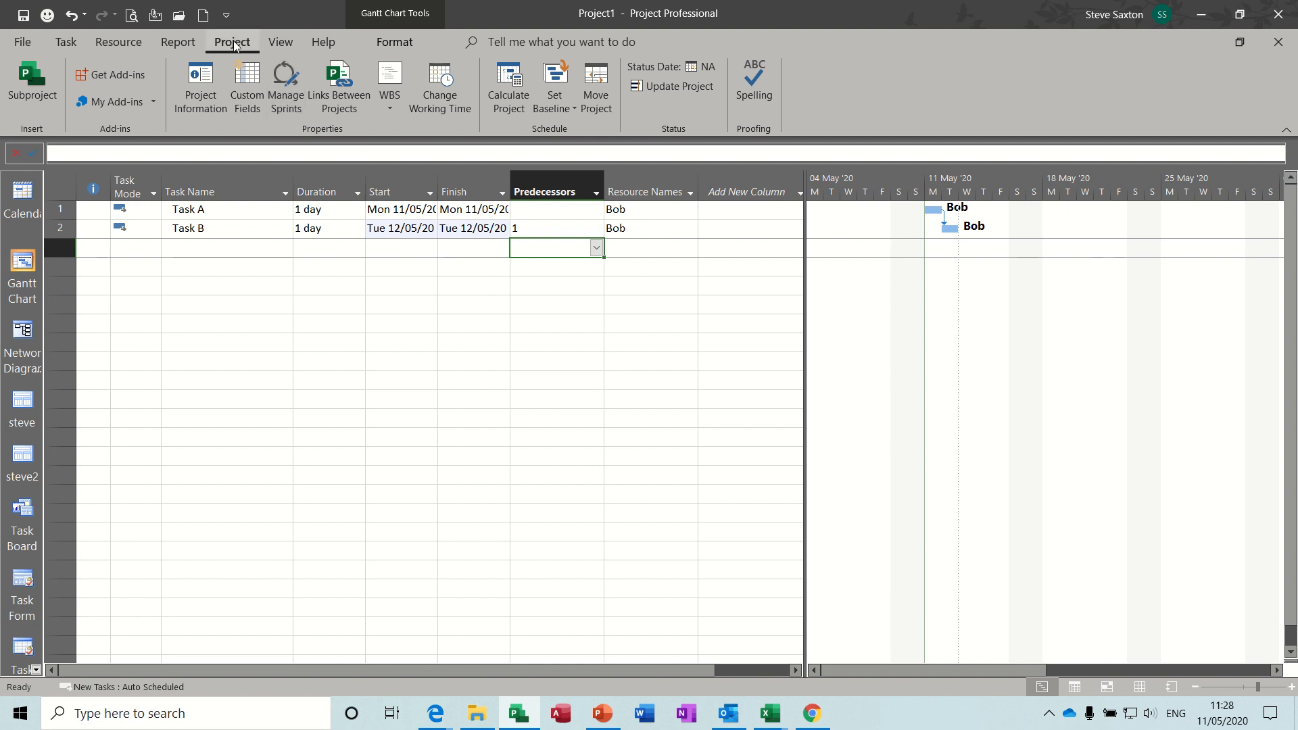
Set the default Baseline for the entire project
click(570, 116)
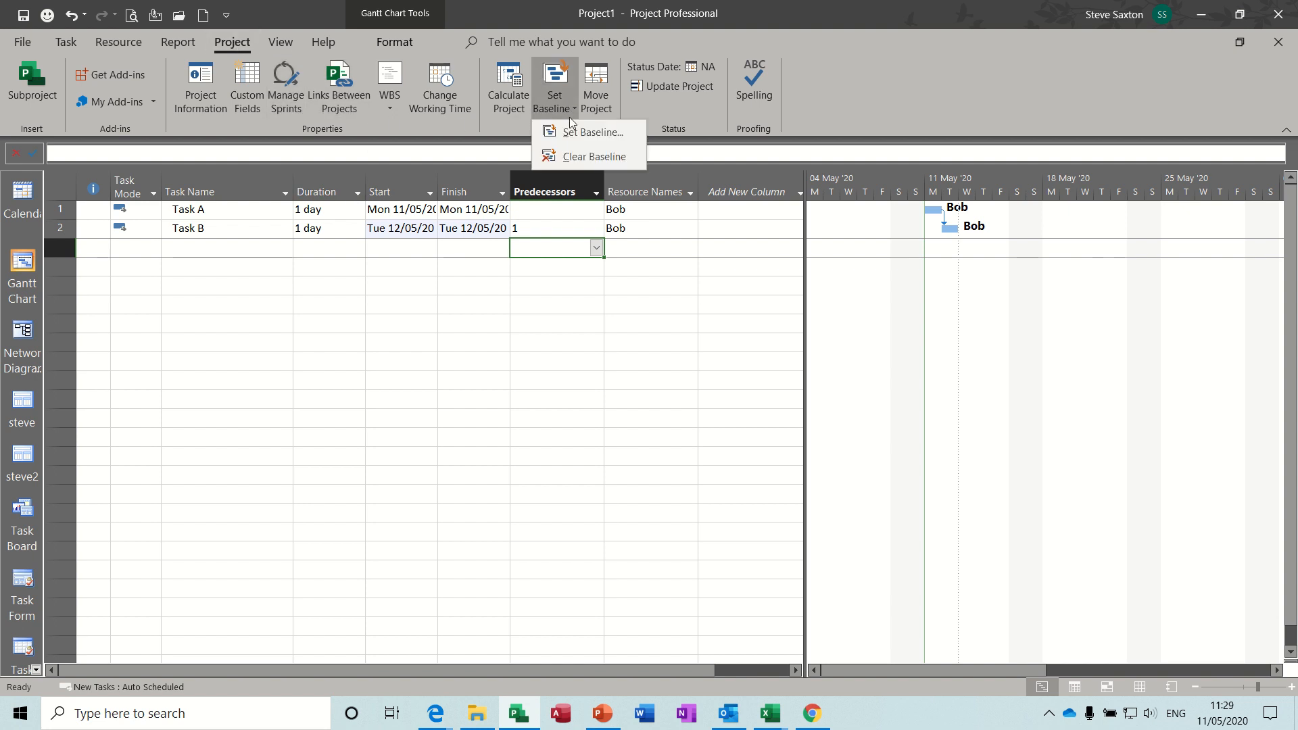
click(583, 136)
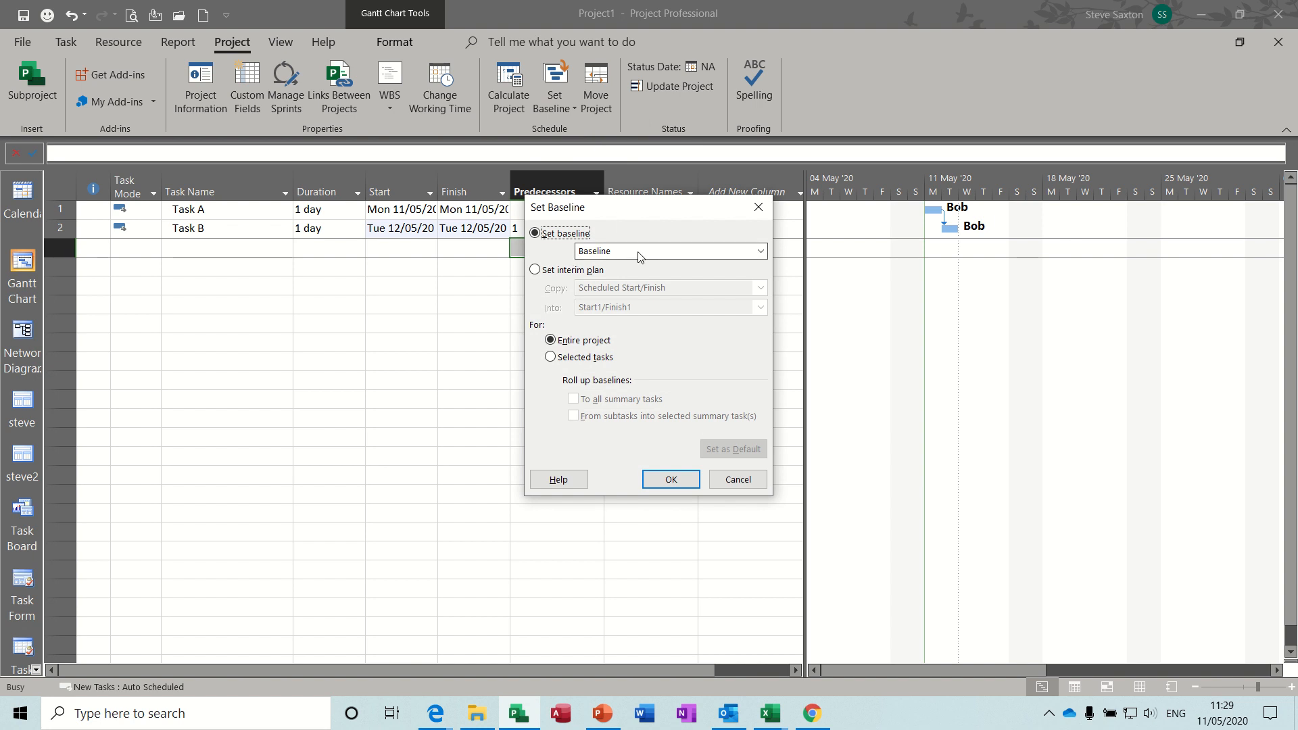
click(669, 479)
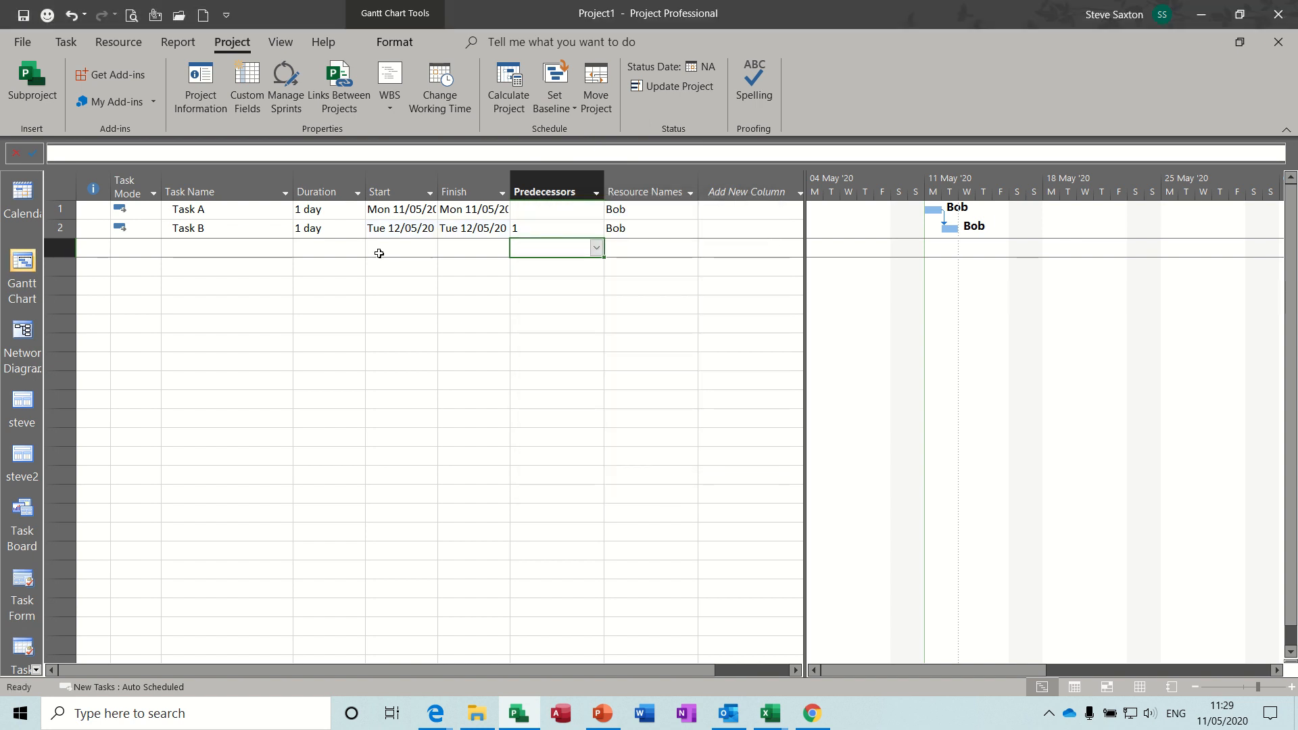
drag(223, 212, 231, 340)
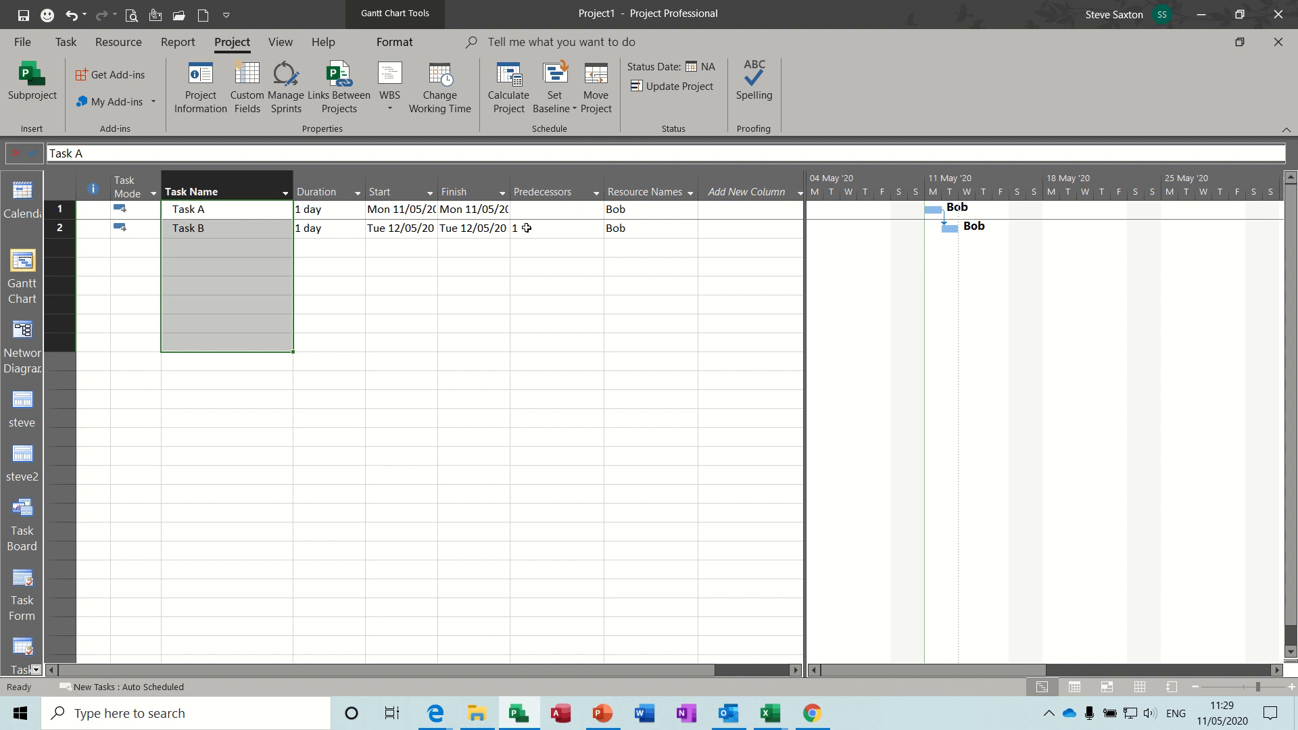
drag(641, 210, 651, 298)
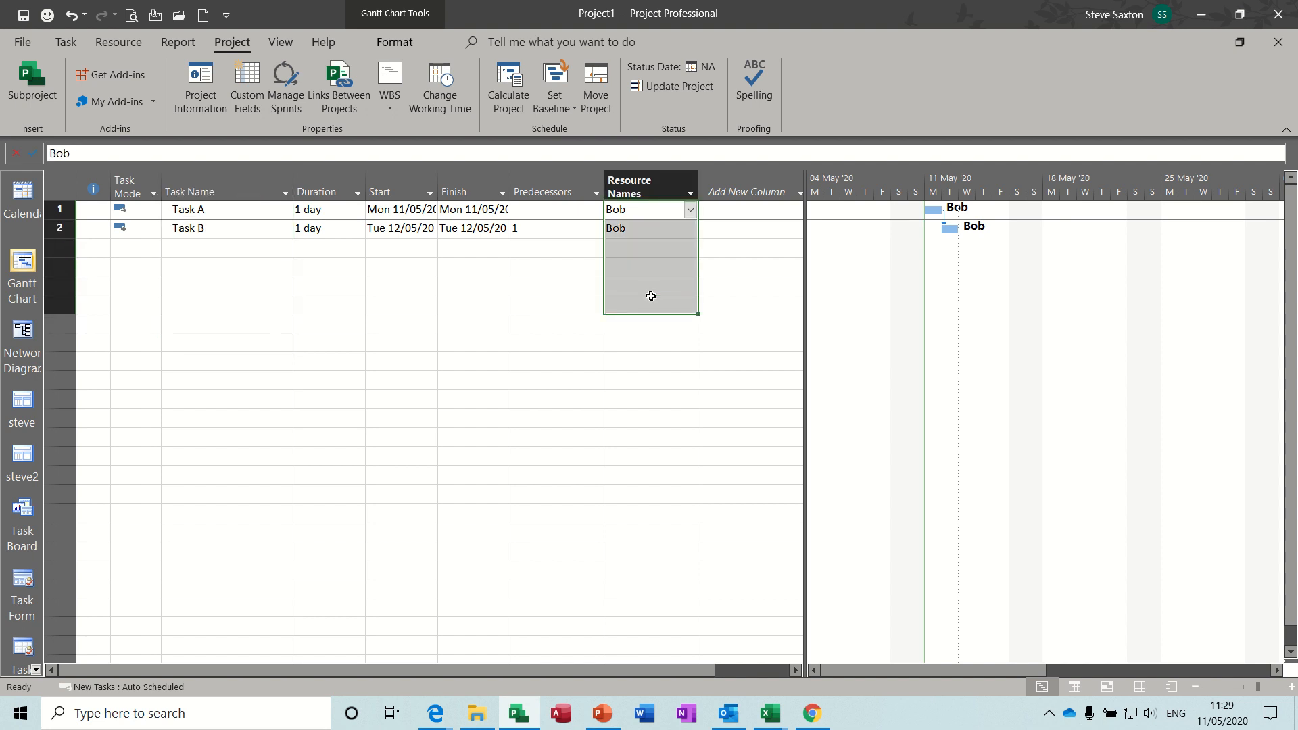
click(233, 236)
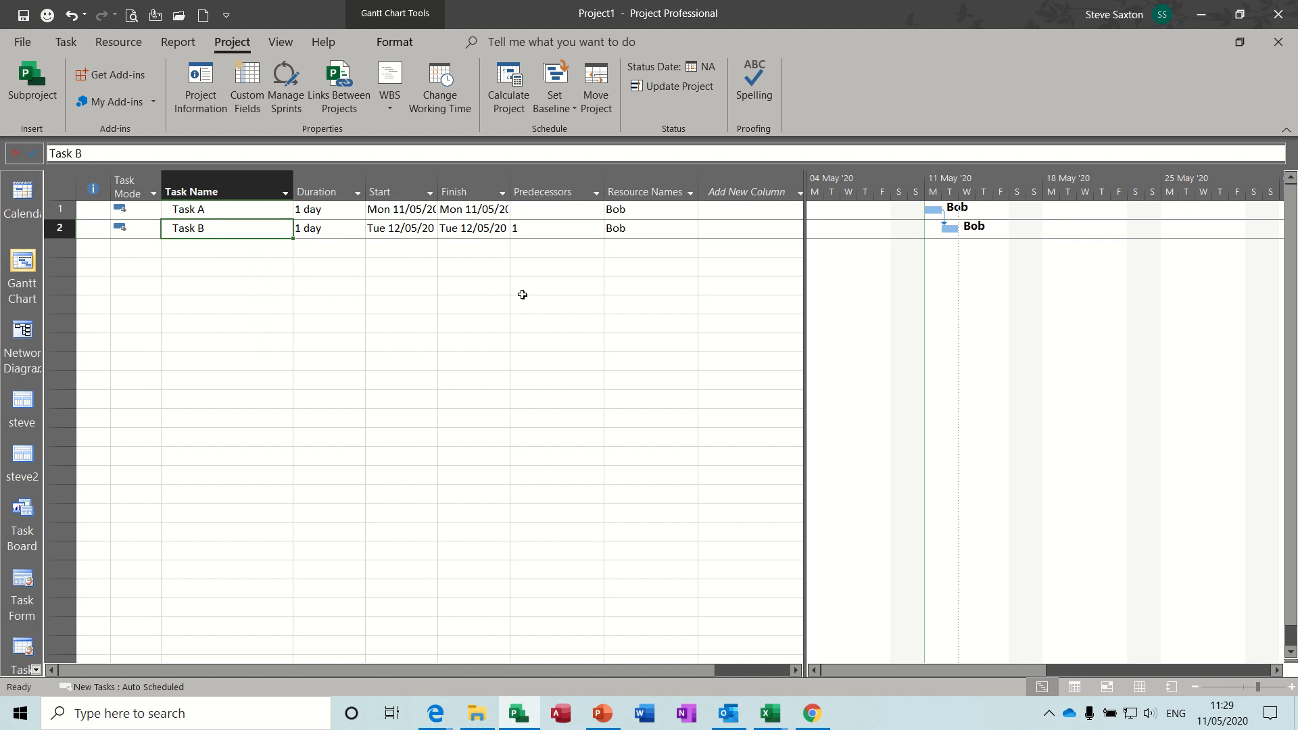
drag(244, 214, 250, 332)
click(243, 248)
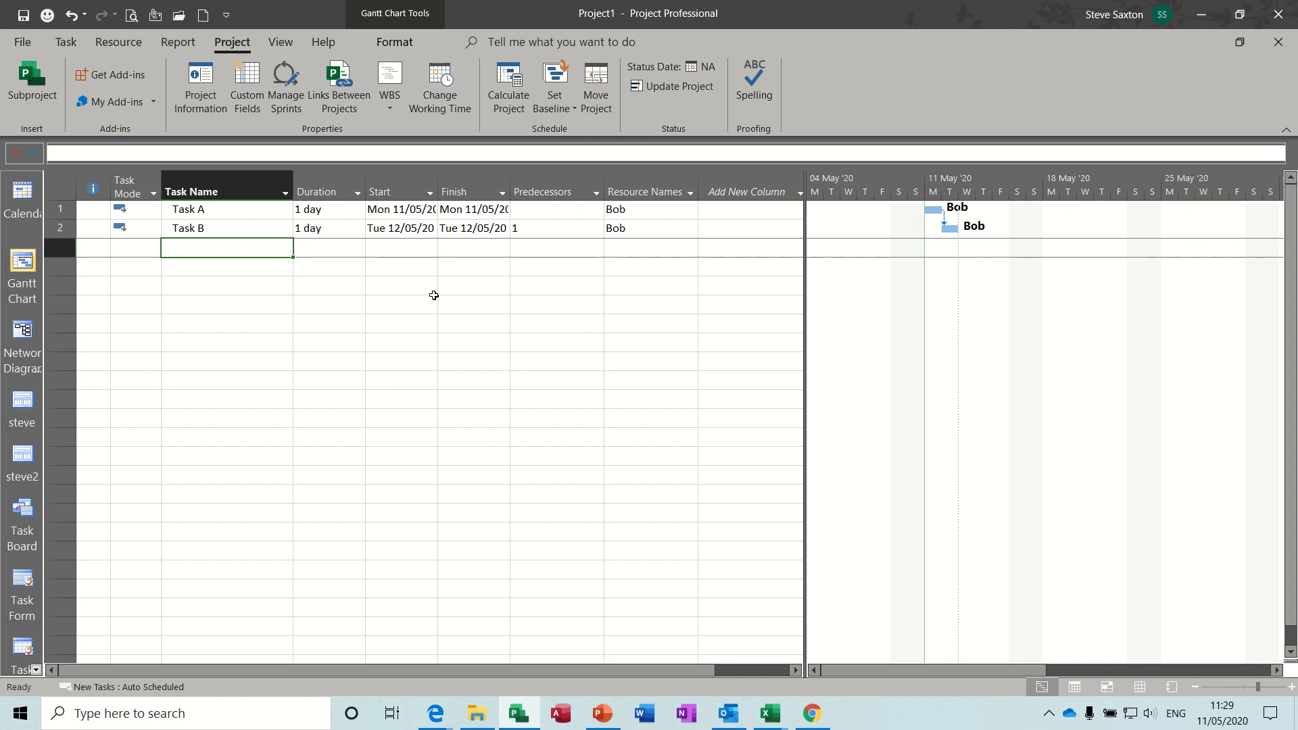
Set the already saved Baseline again for the entire project, overwriting its existing data
click(565, 108)
click(578, 133)
click(760, 251)
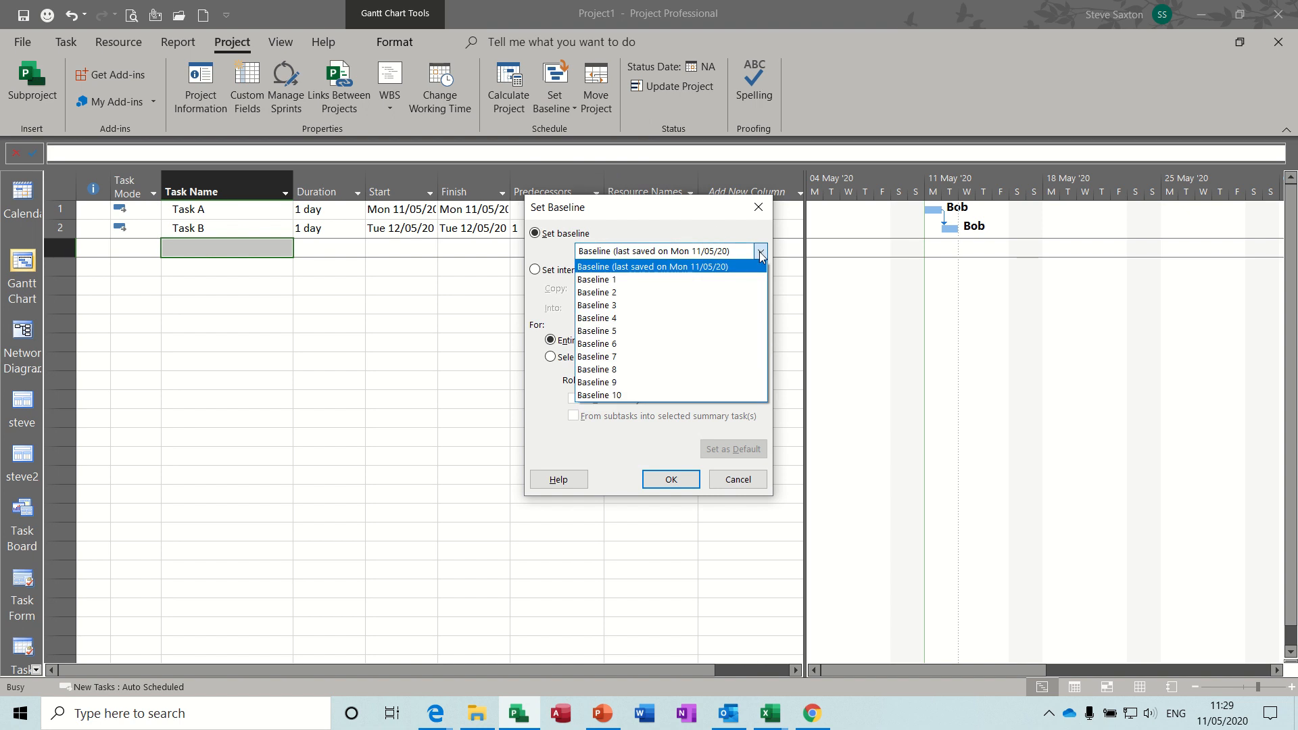
click(760, 252)
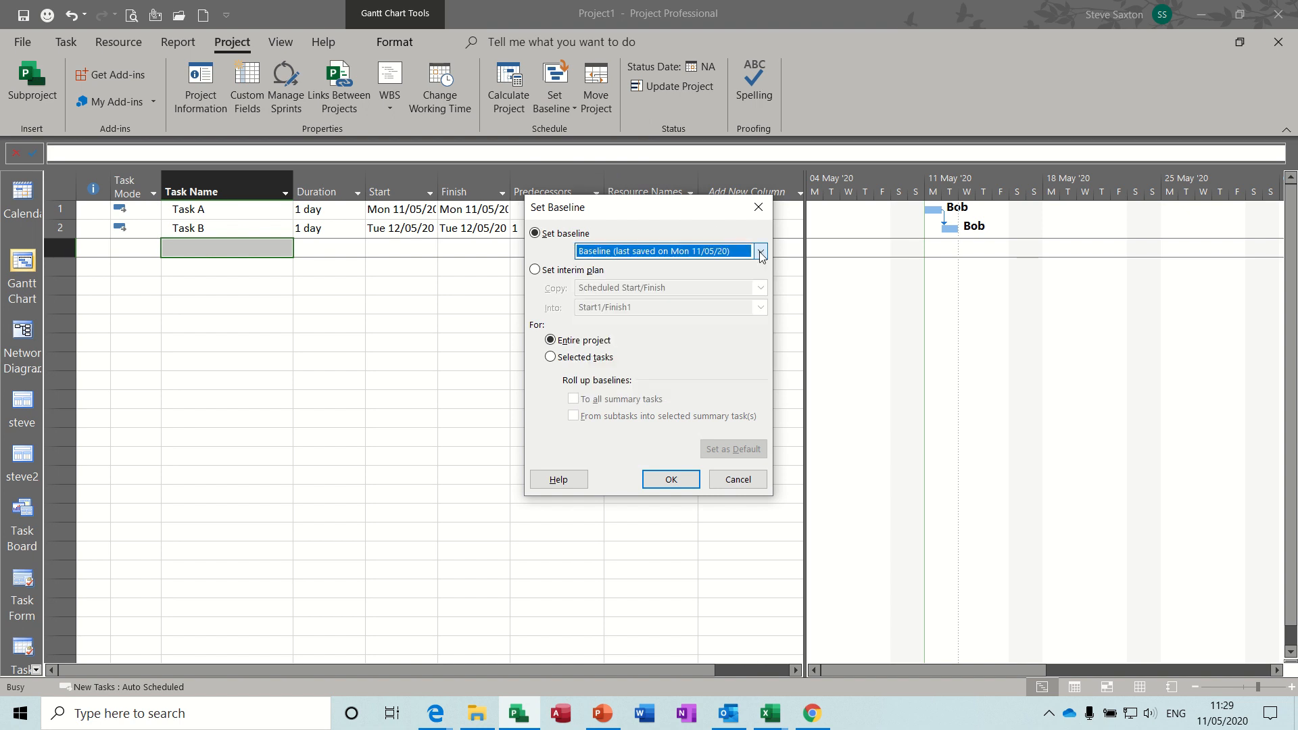
click(672, 480)
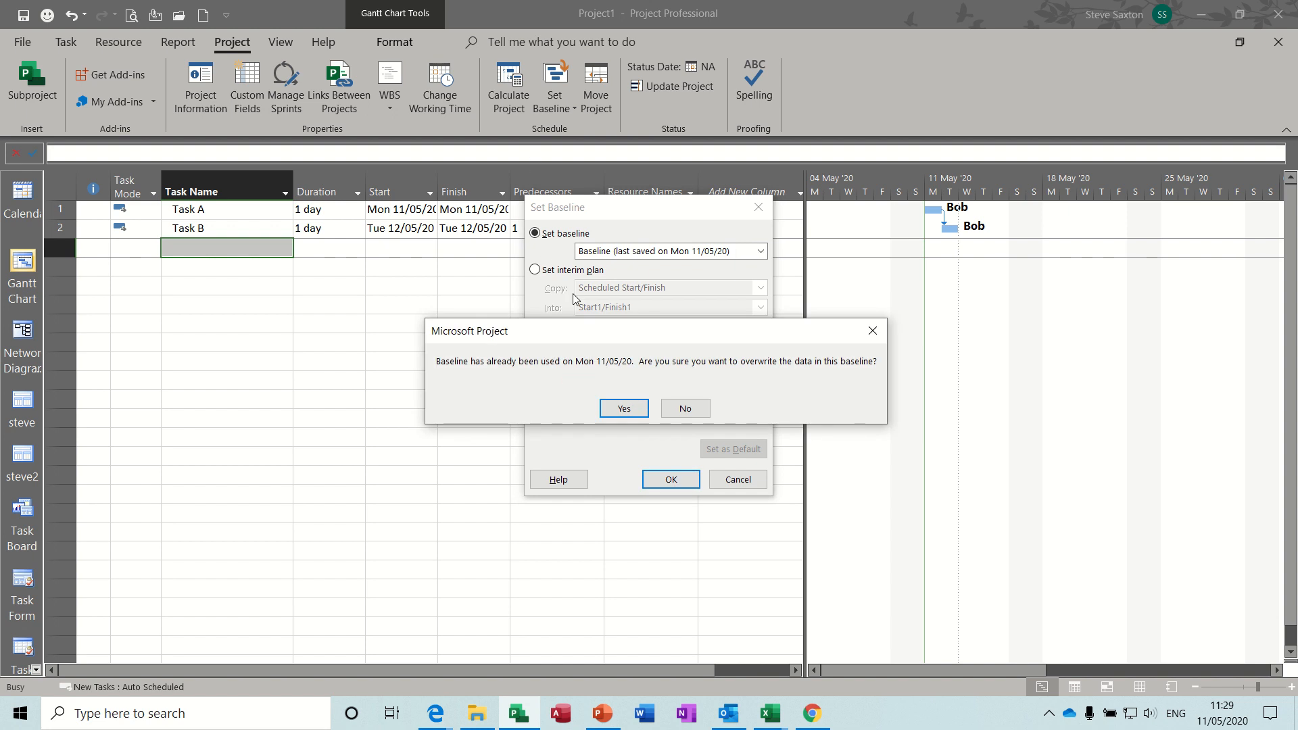
click(618, 407)
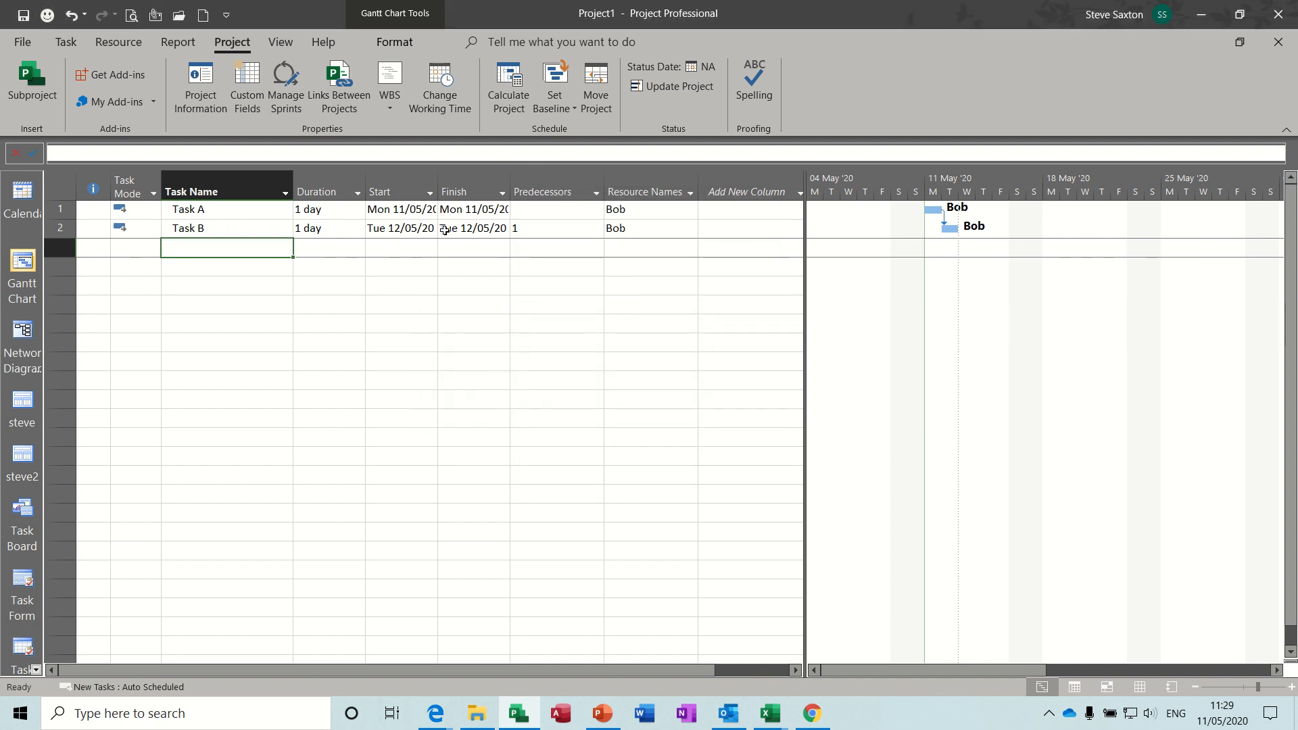
Switch the project from the Gantt Chart to the Tracking Gantt view
click(275, 230)
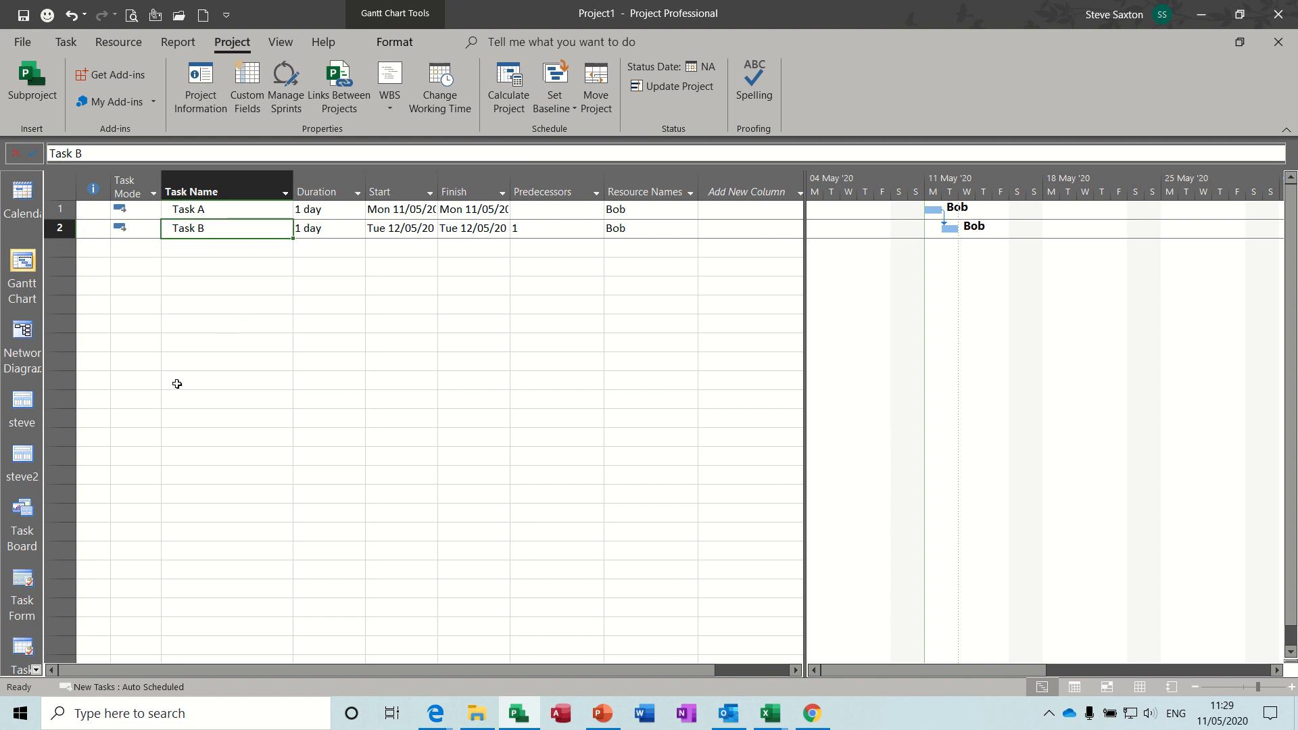
click(35, 670)
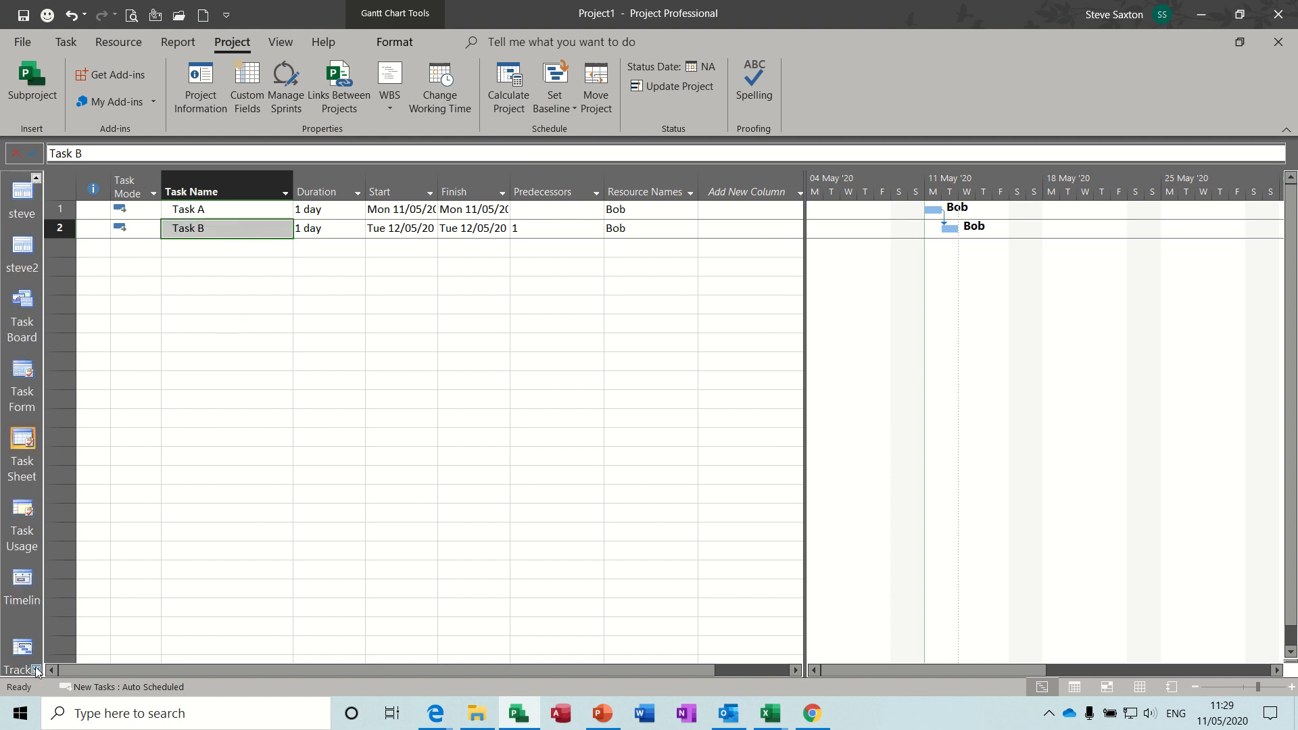
click(36, 670)
click(27, 599)
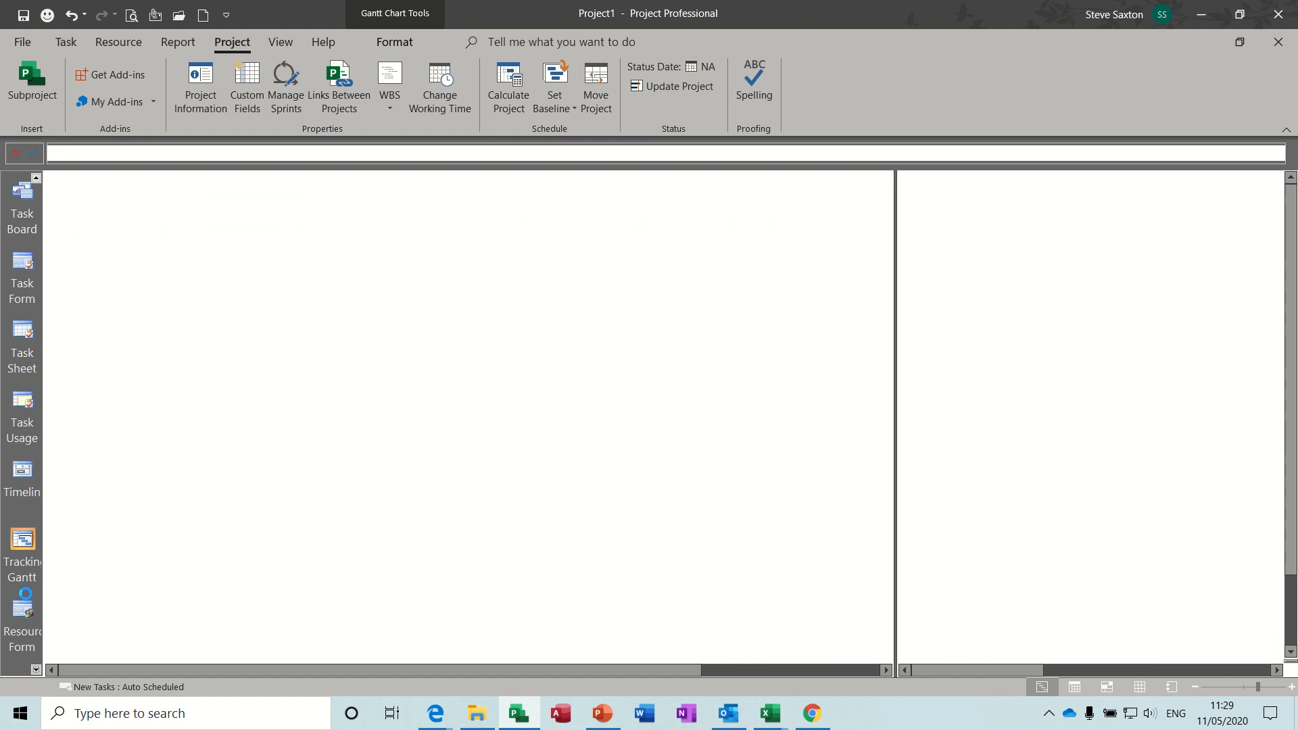
Hide the View Bar and show it again
right_click(7, 512)
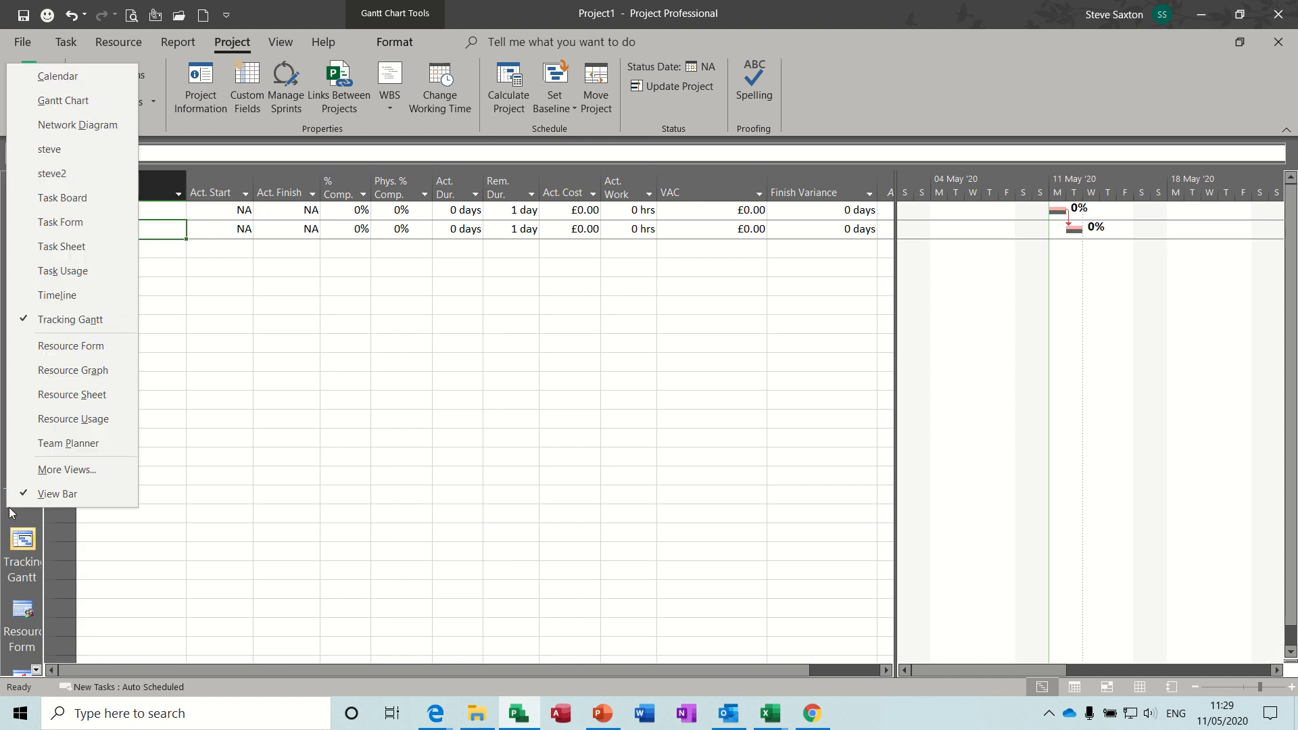
click(26, 497)
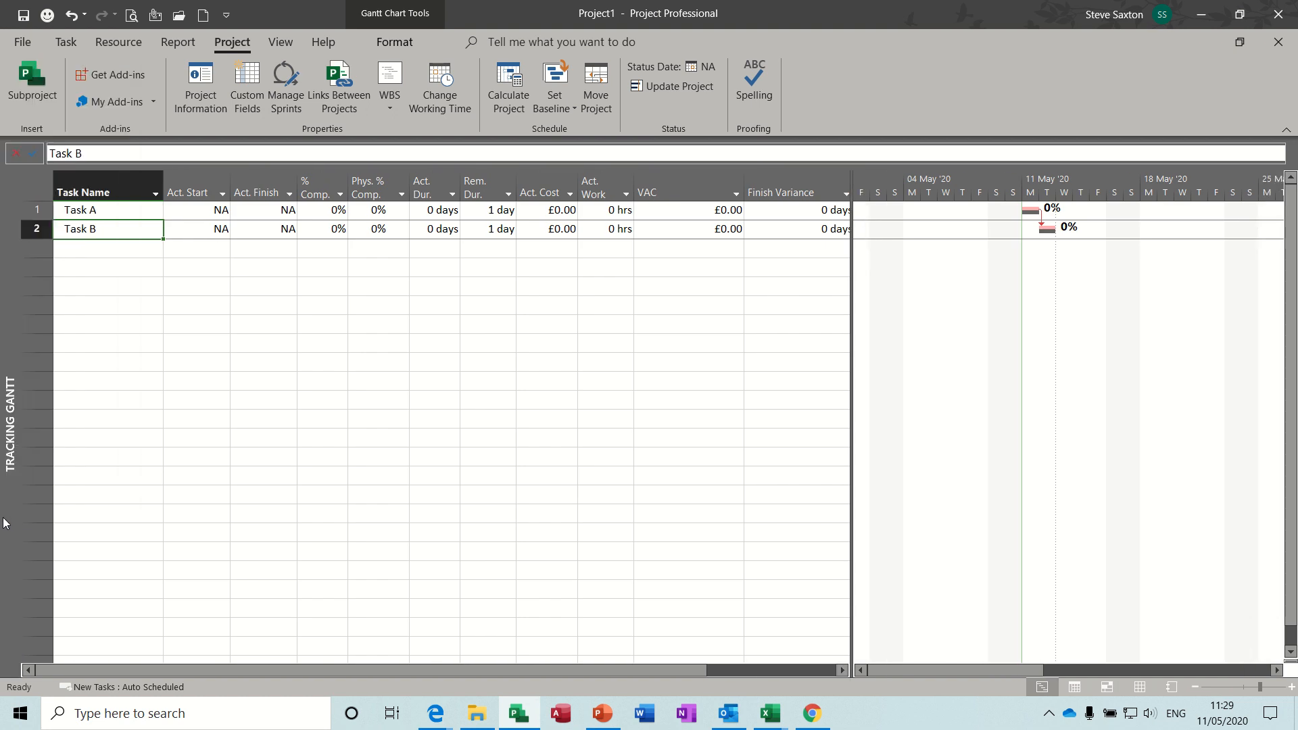
right_click(6, 523)
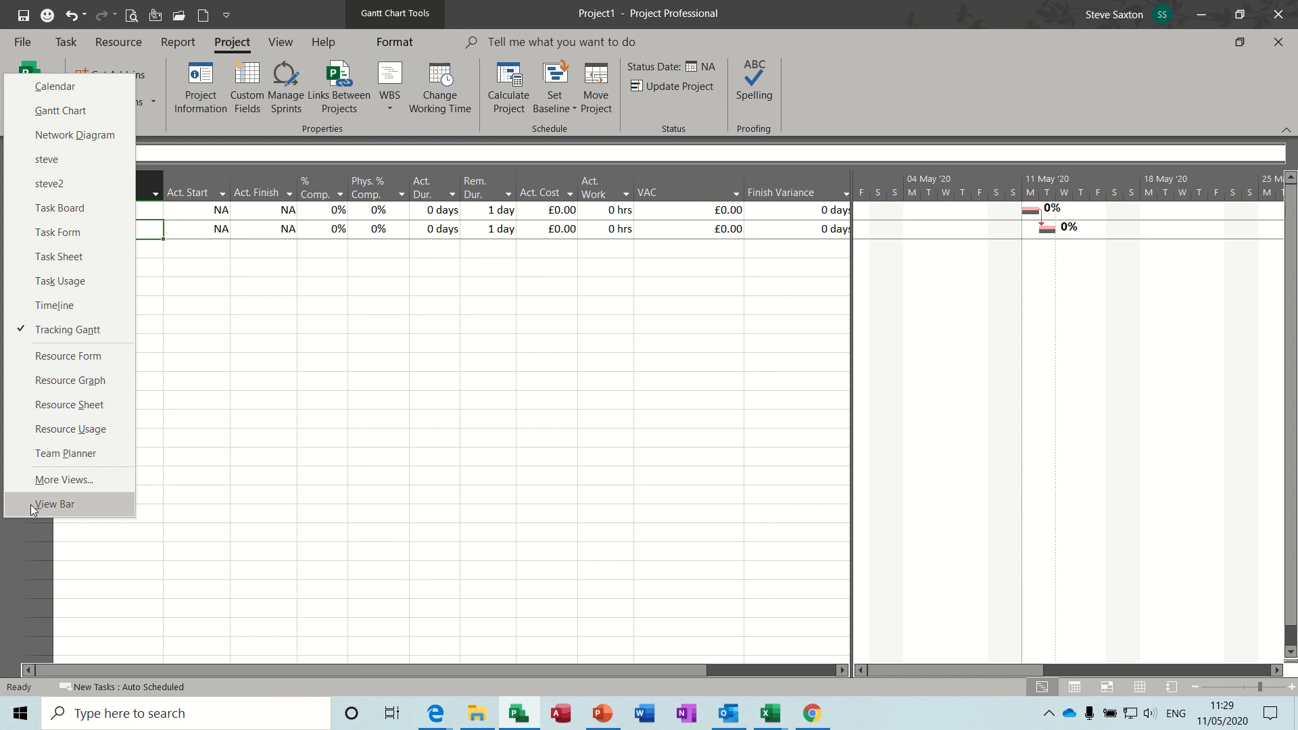
click(31, 504)
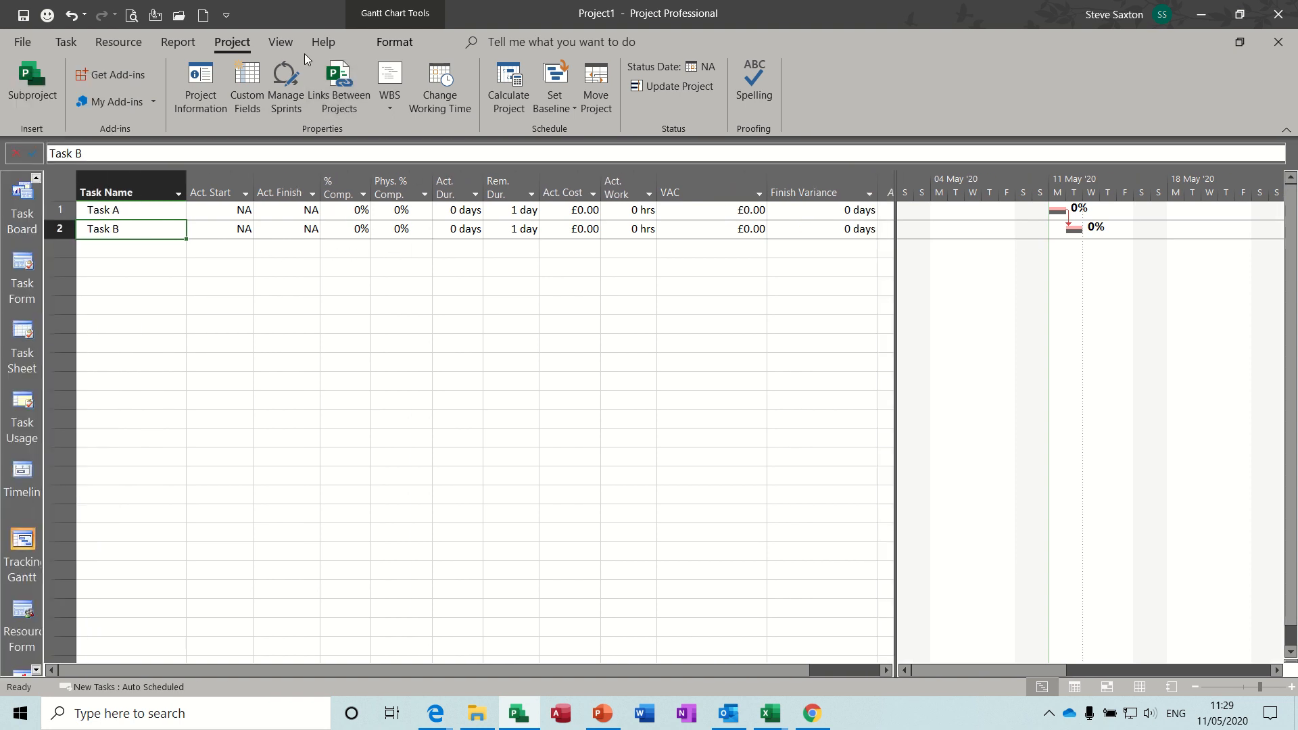
Apply the Entry table to the Tracking Gantt view
click(282, 47)
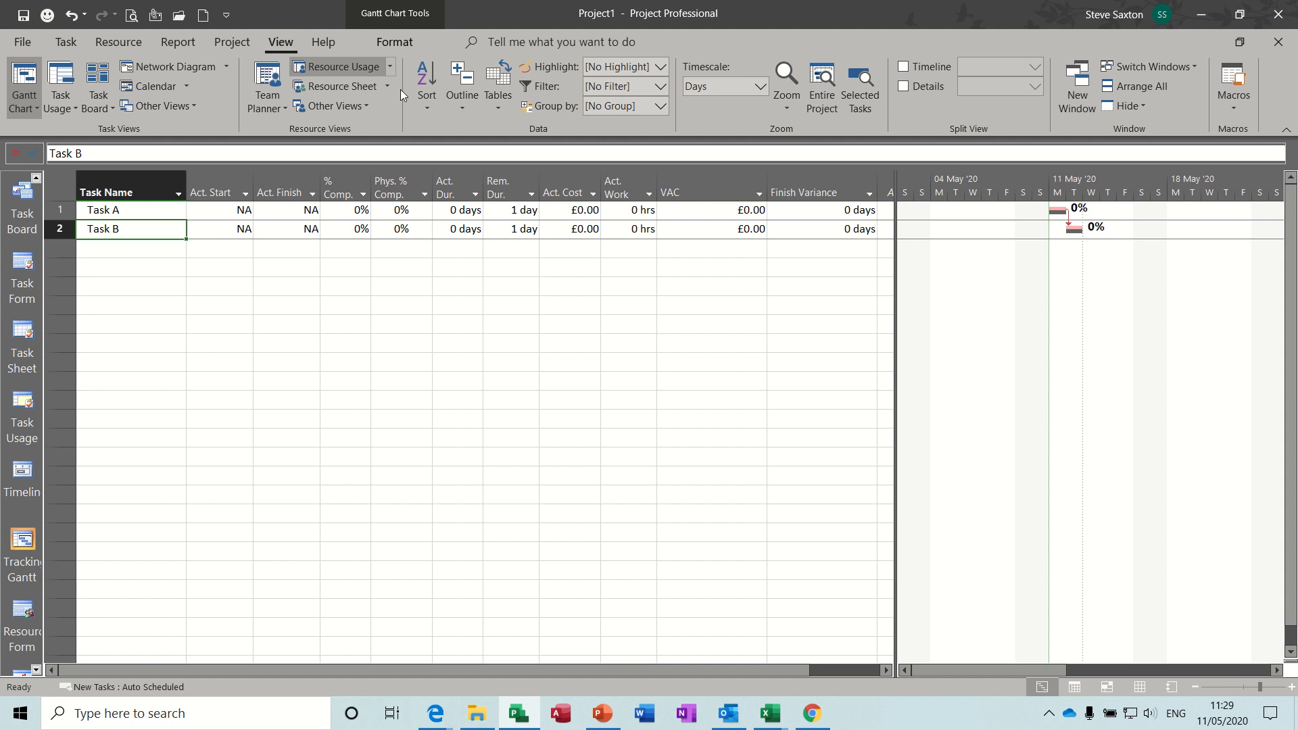
click(501, 109)
click(523, 275)
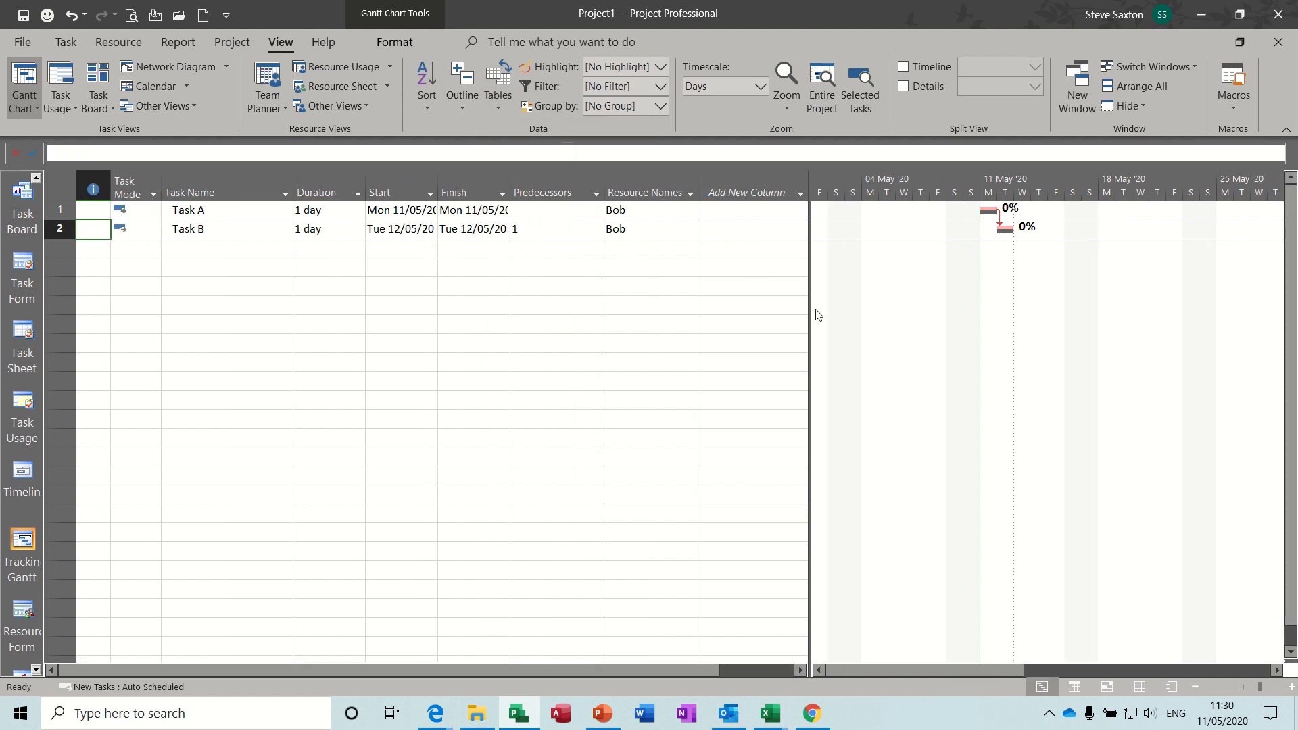
Apply the Tracking table to the Tracking Gantt view
drag(811, 310, 711, 311)
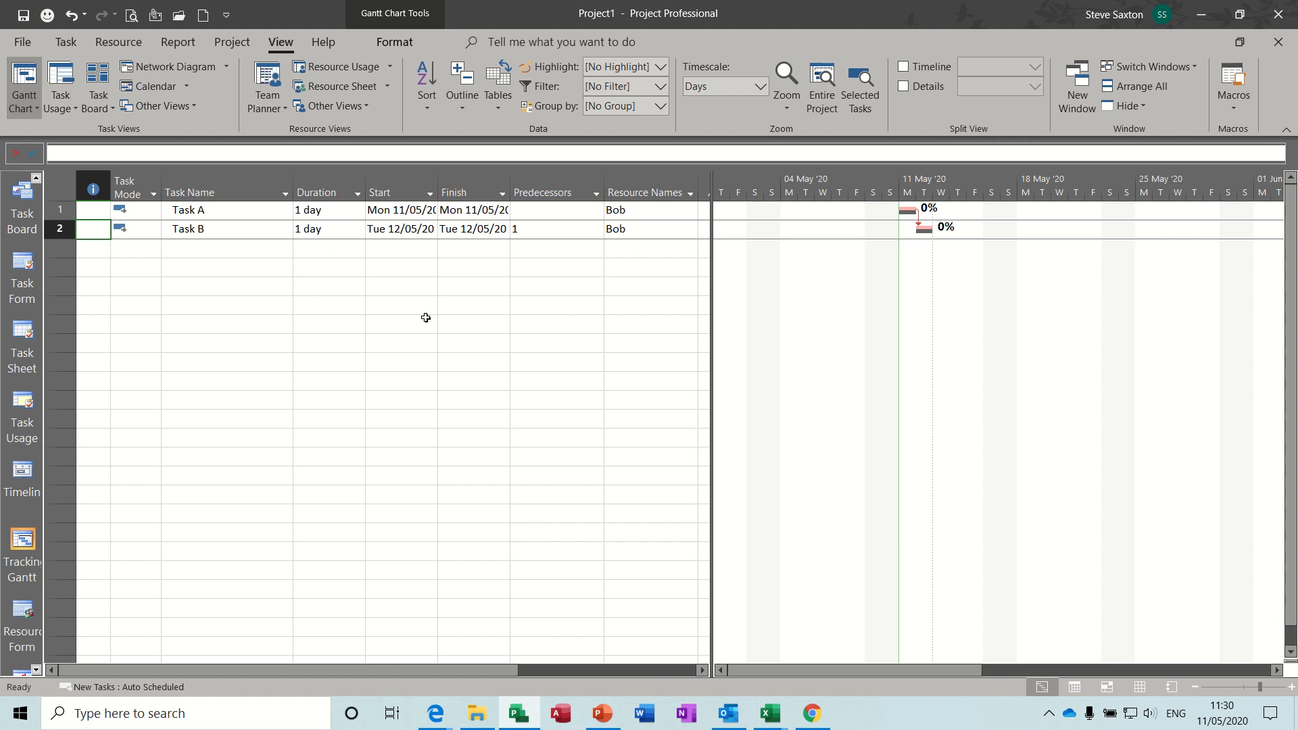
drag(713, 350, 797, 360)
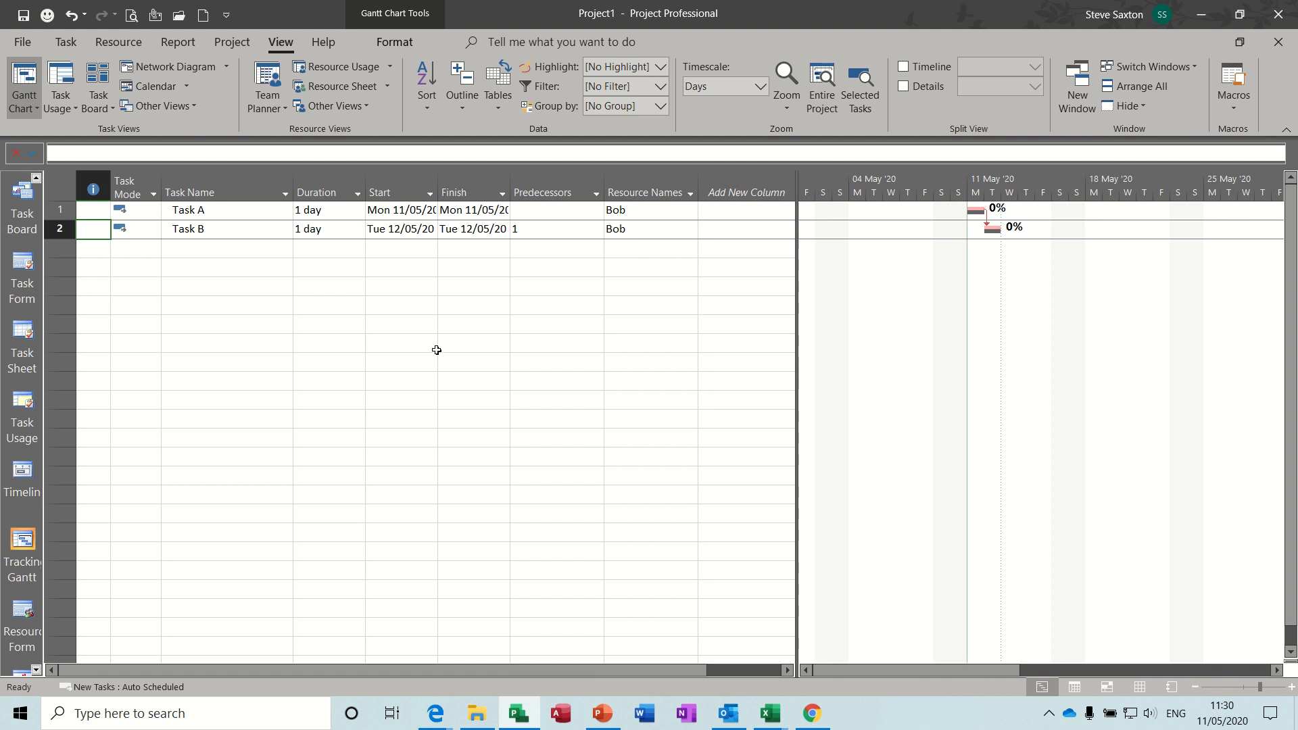
click(315, 249)
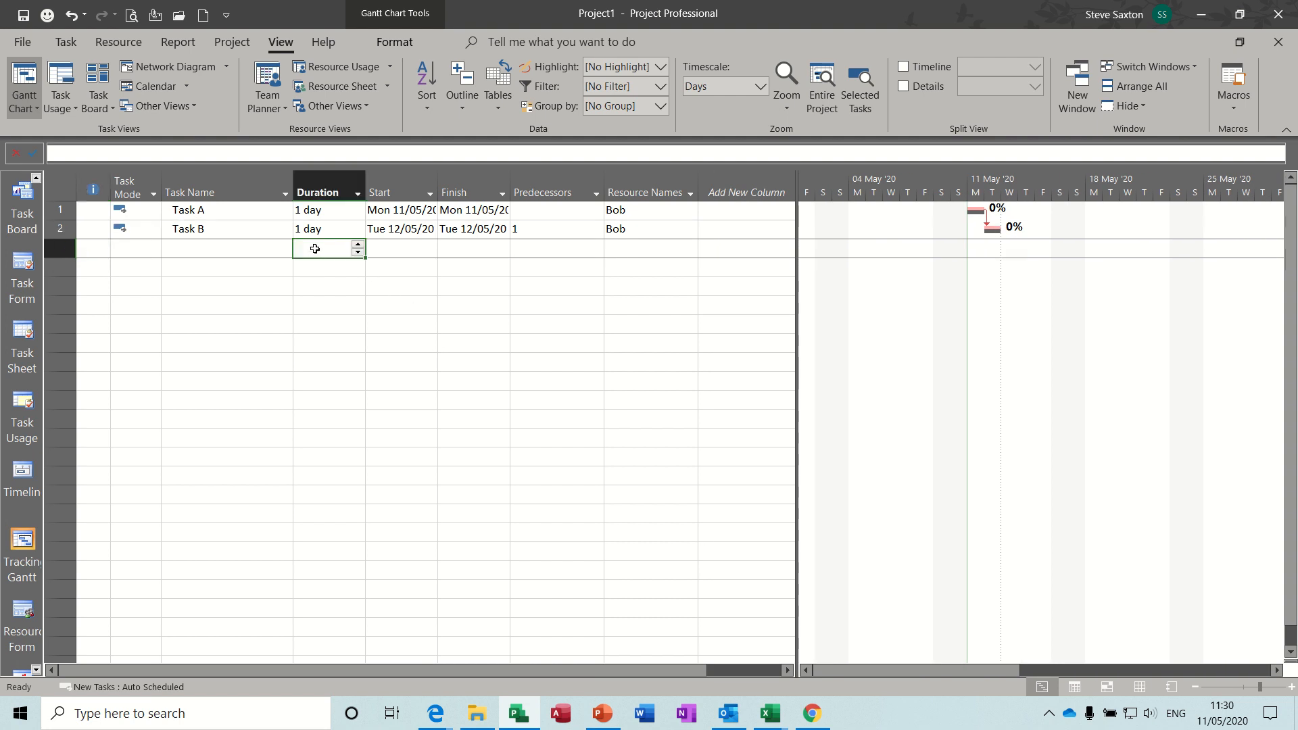
click(498, 107)
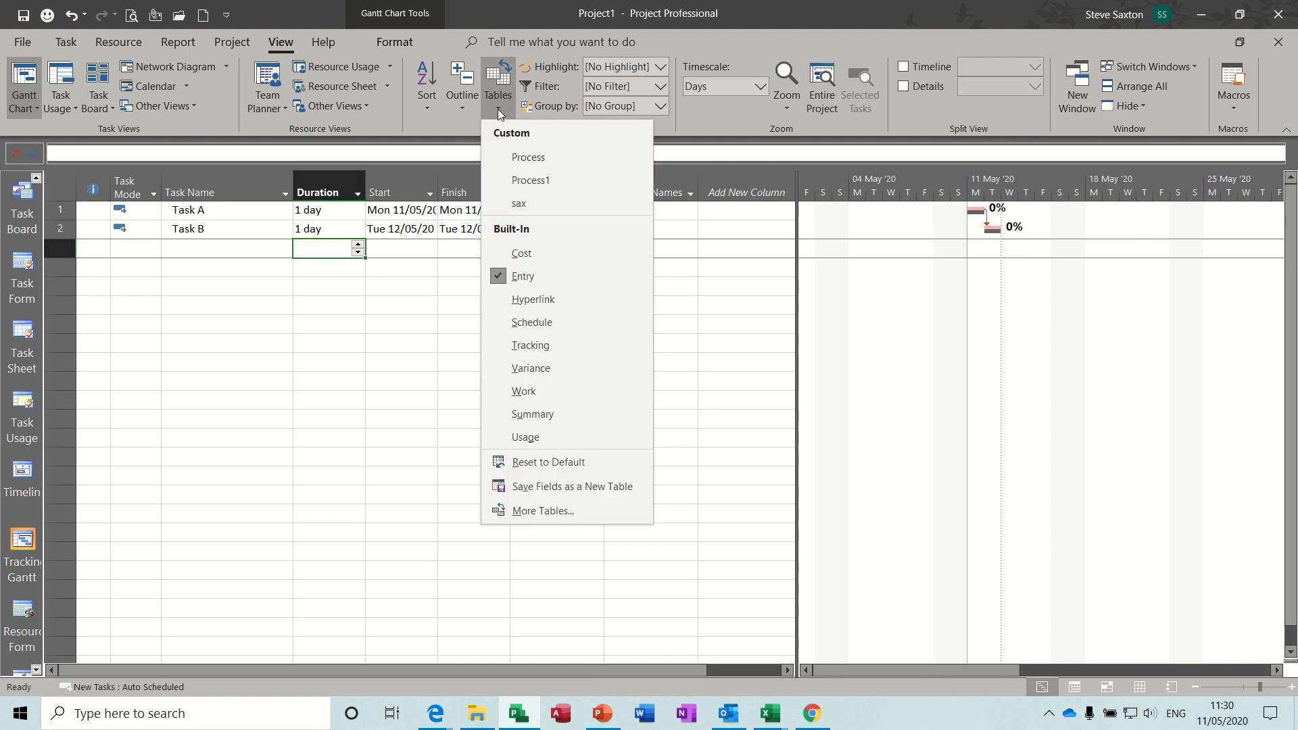
click(531, 345)
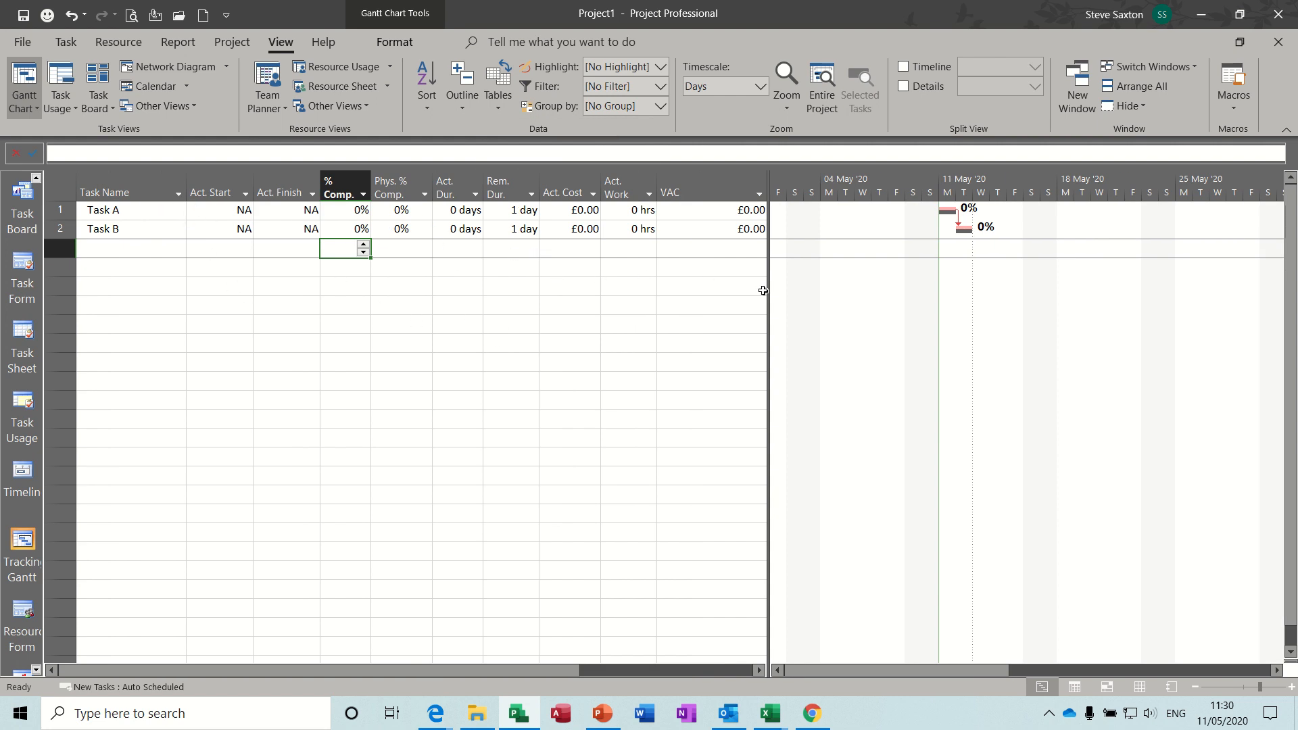
Remove the VAC and Finish Variance columns from the Tracking table
drag(765, 290, 886, 290)
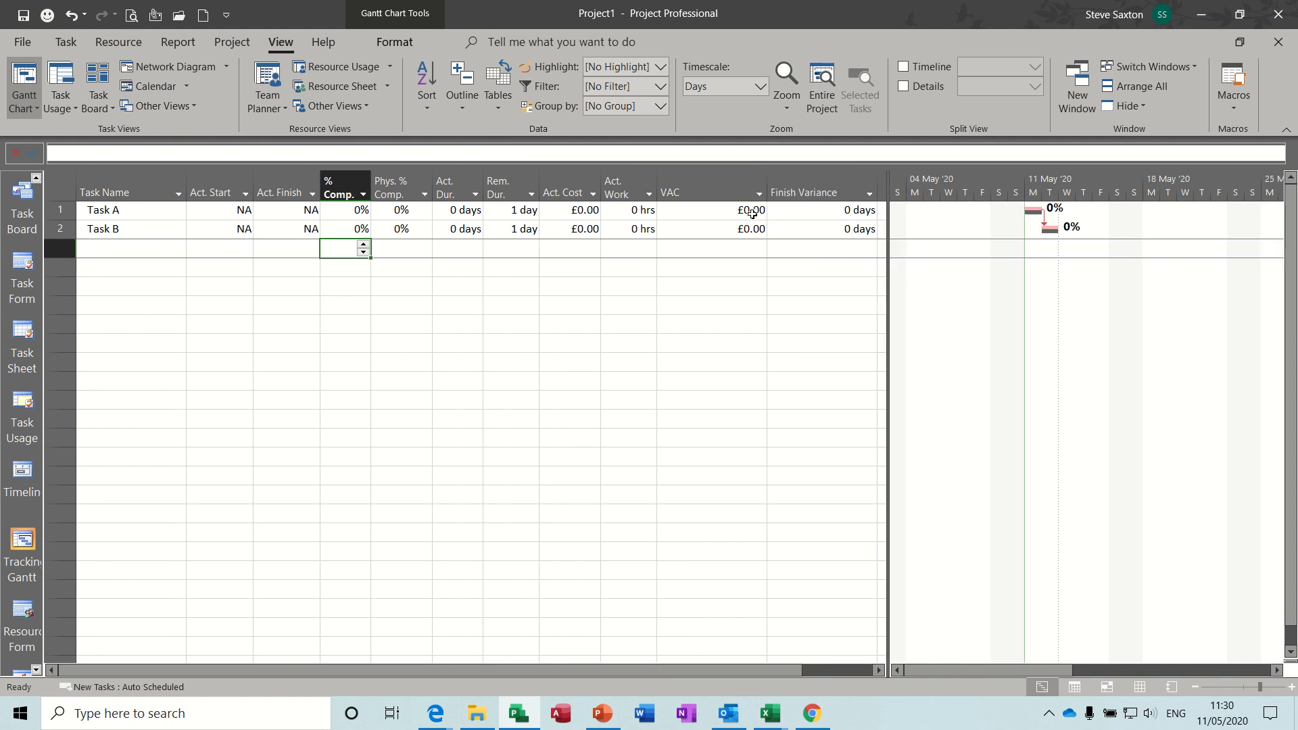
click(701, 177)
drag(700, 177, 809, 175)
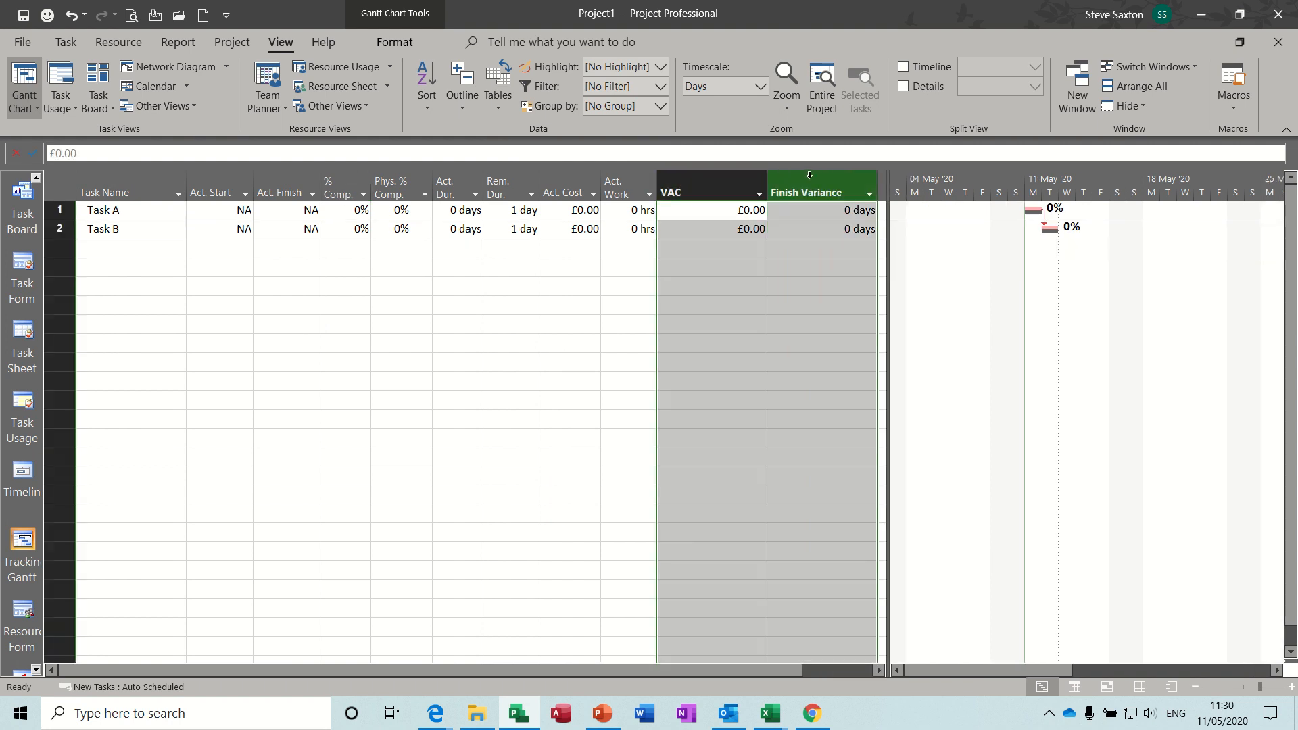
key(Delete)
Add the VAC field and the Finish Variance field as new columns after Act. Work
click(690, 186)
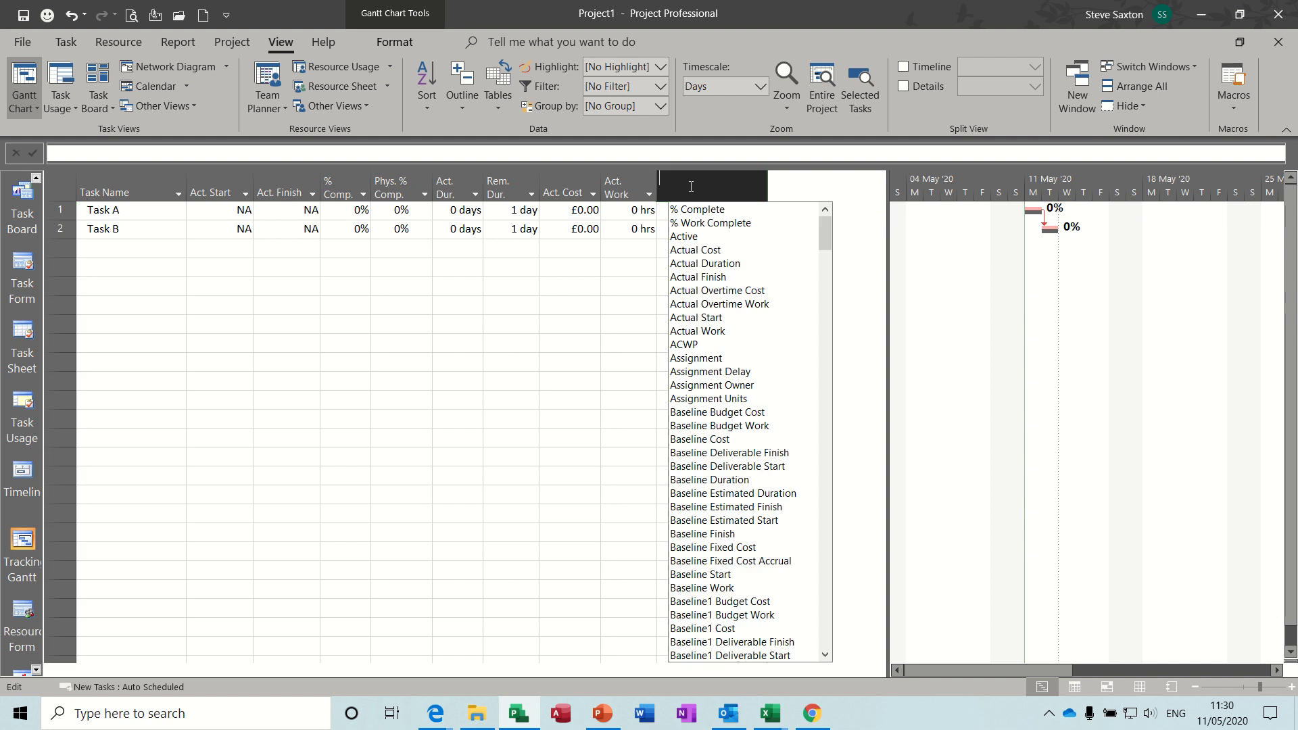
text(vaC)
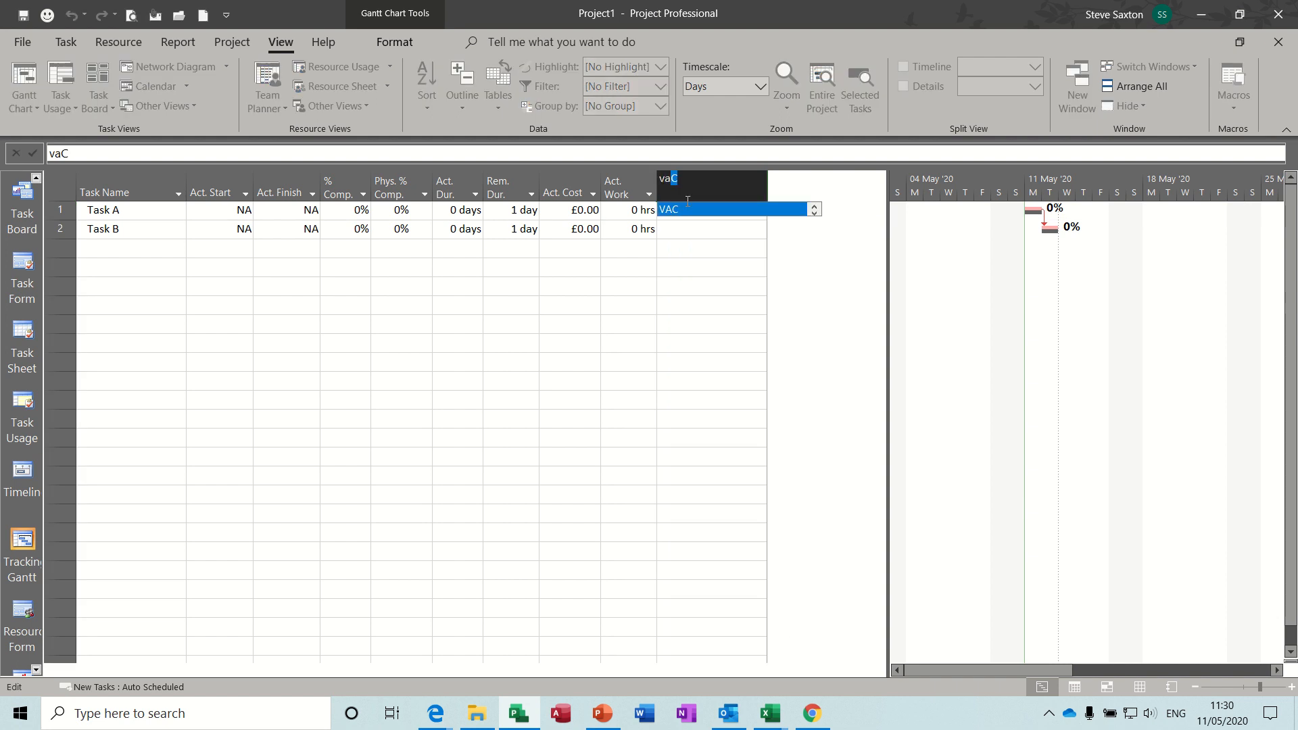
click(684, 211)
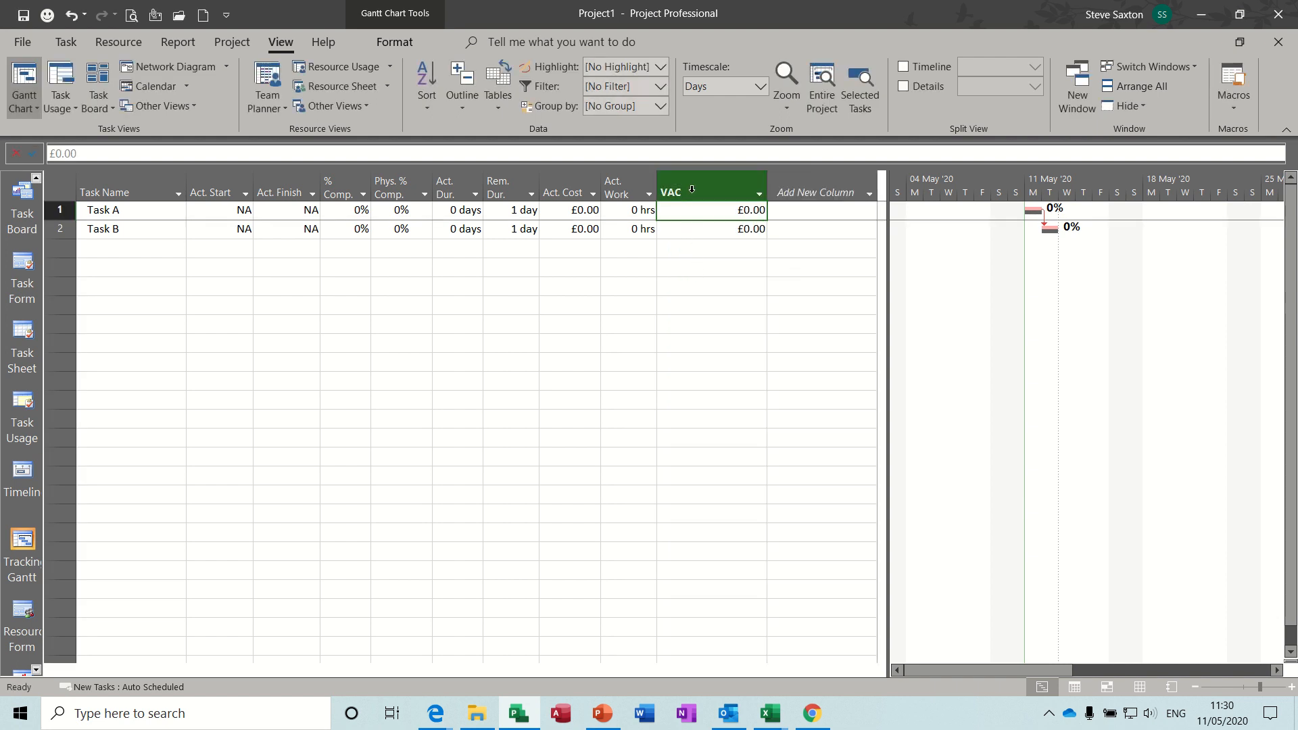
mouse_move(688, 184)
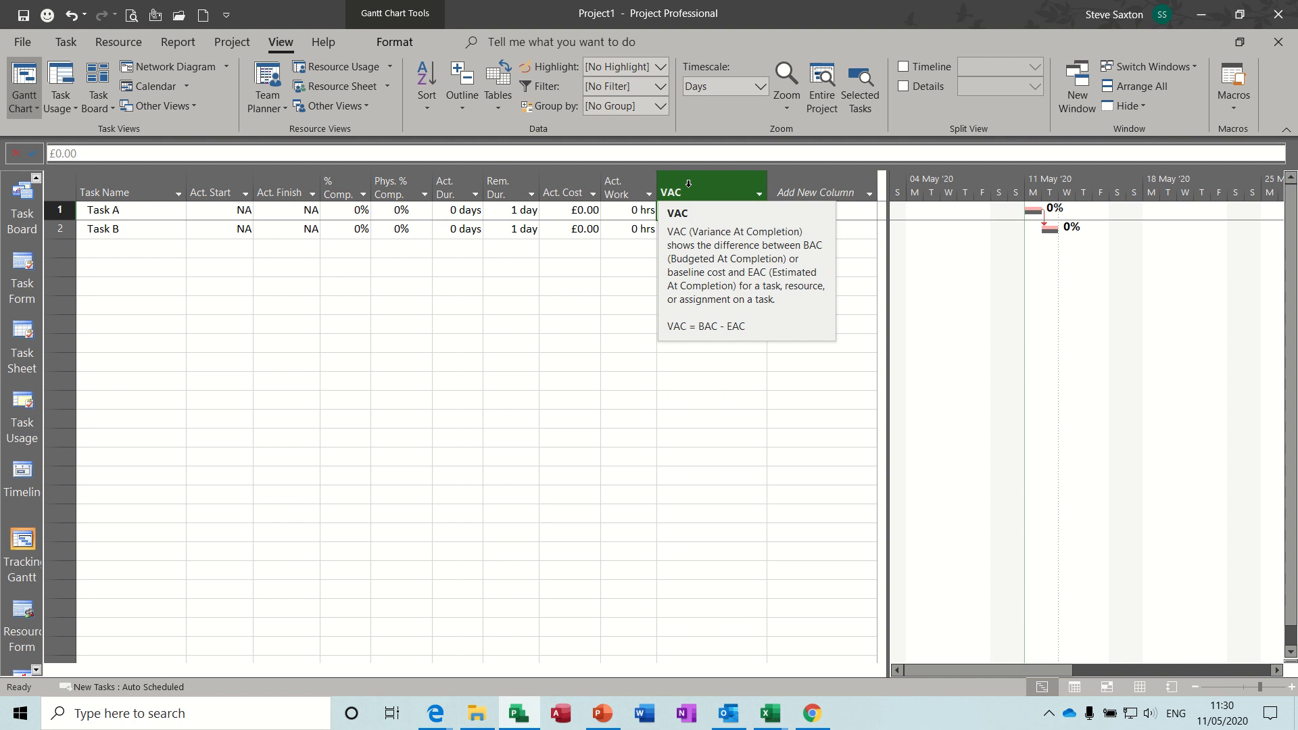
click(805, 190)
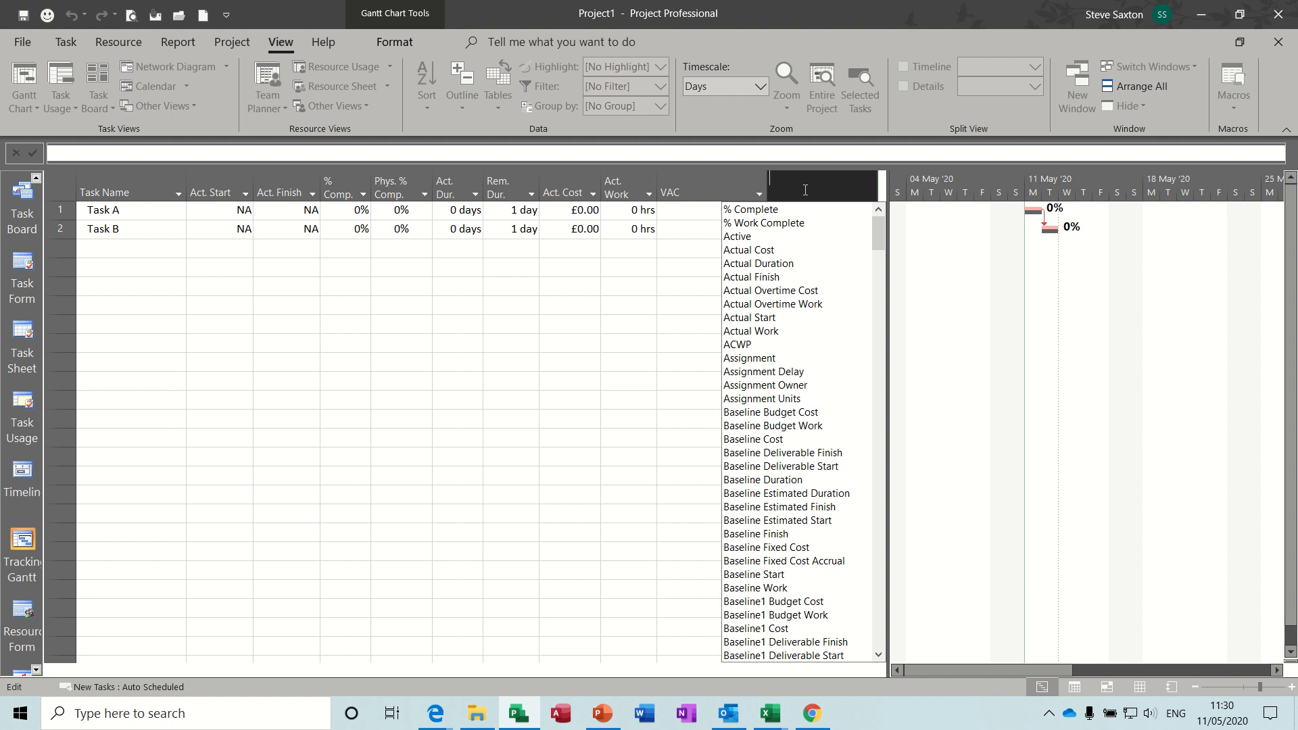
text(finish)
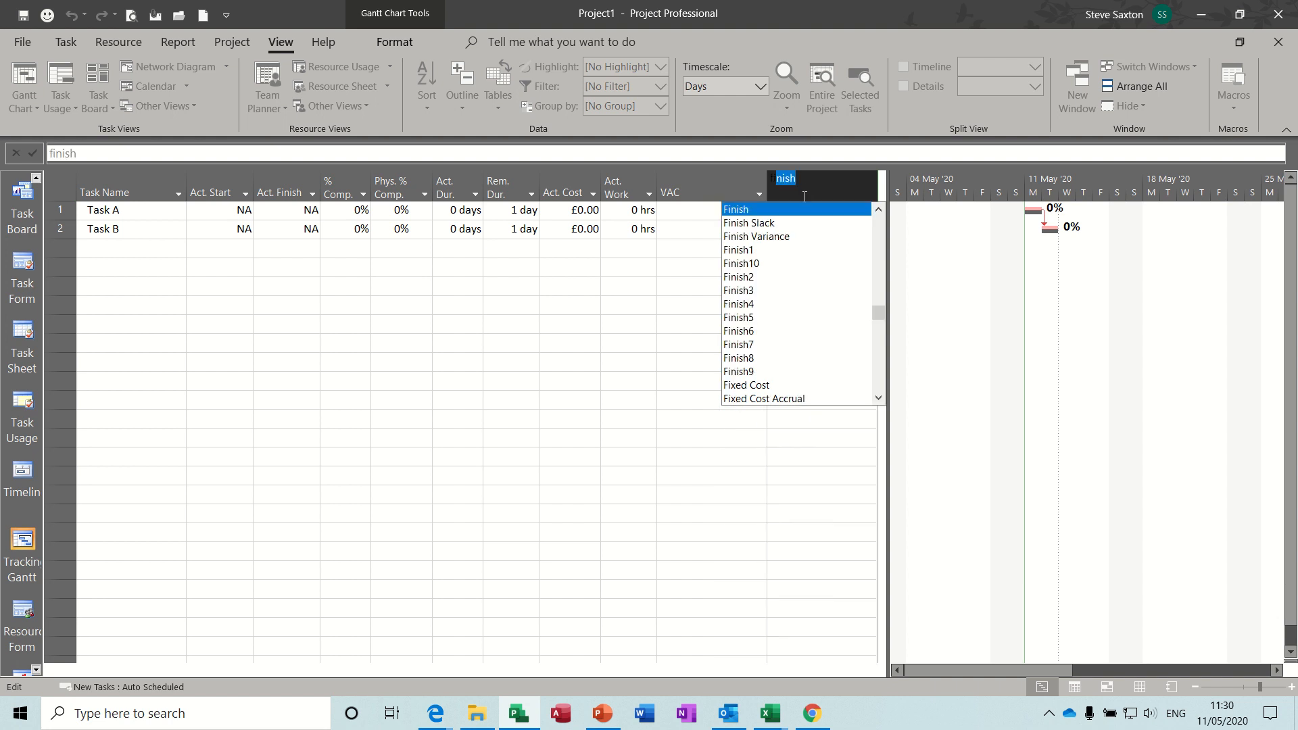
click(783, 238)
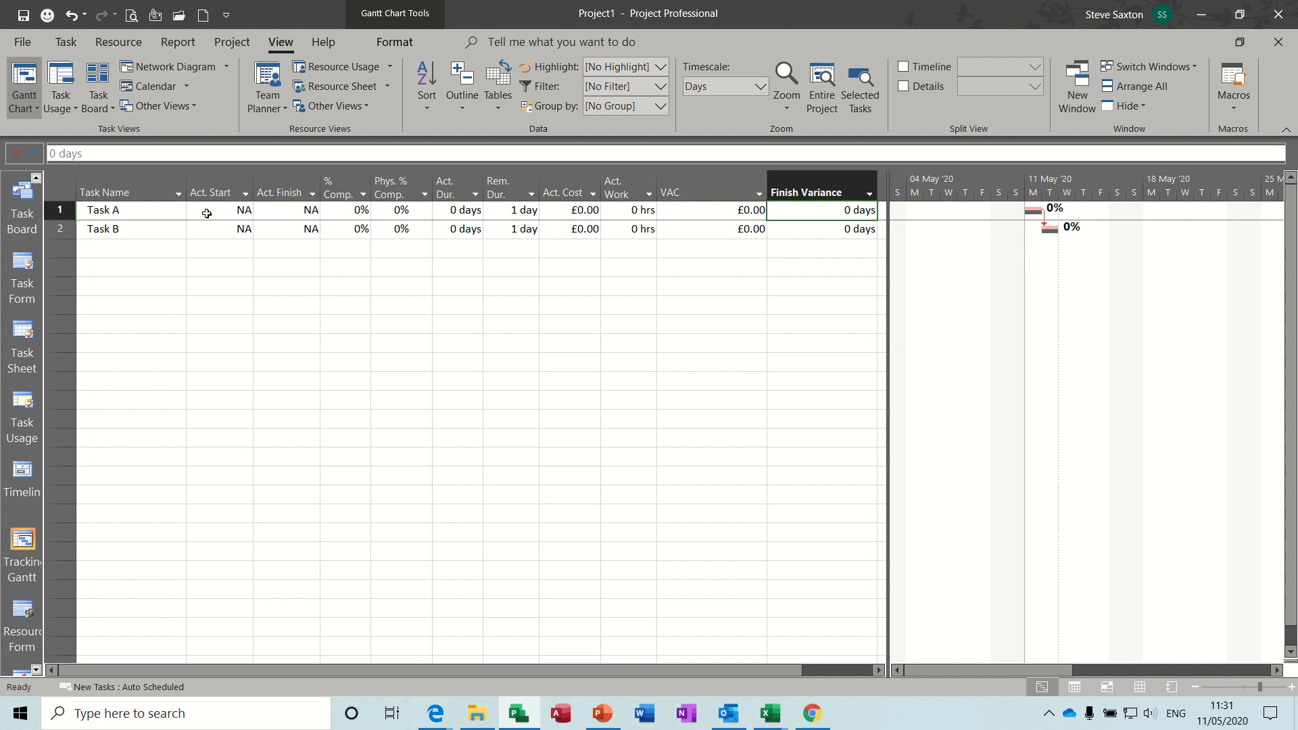
Insert a Baseline Start column and a Baseline Finish column before the Act. Start column
right_click(211, 179)
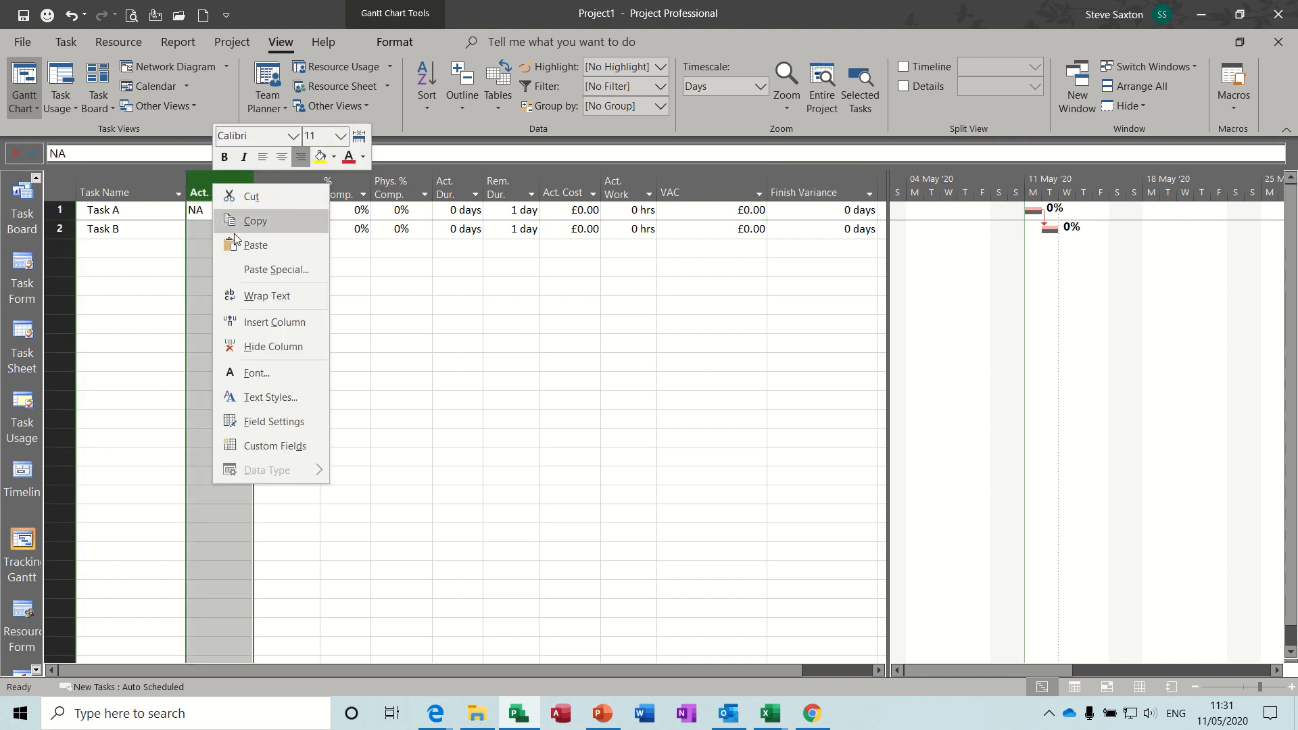
click(251, 322)
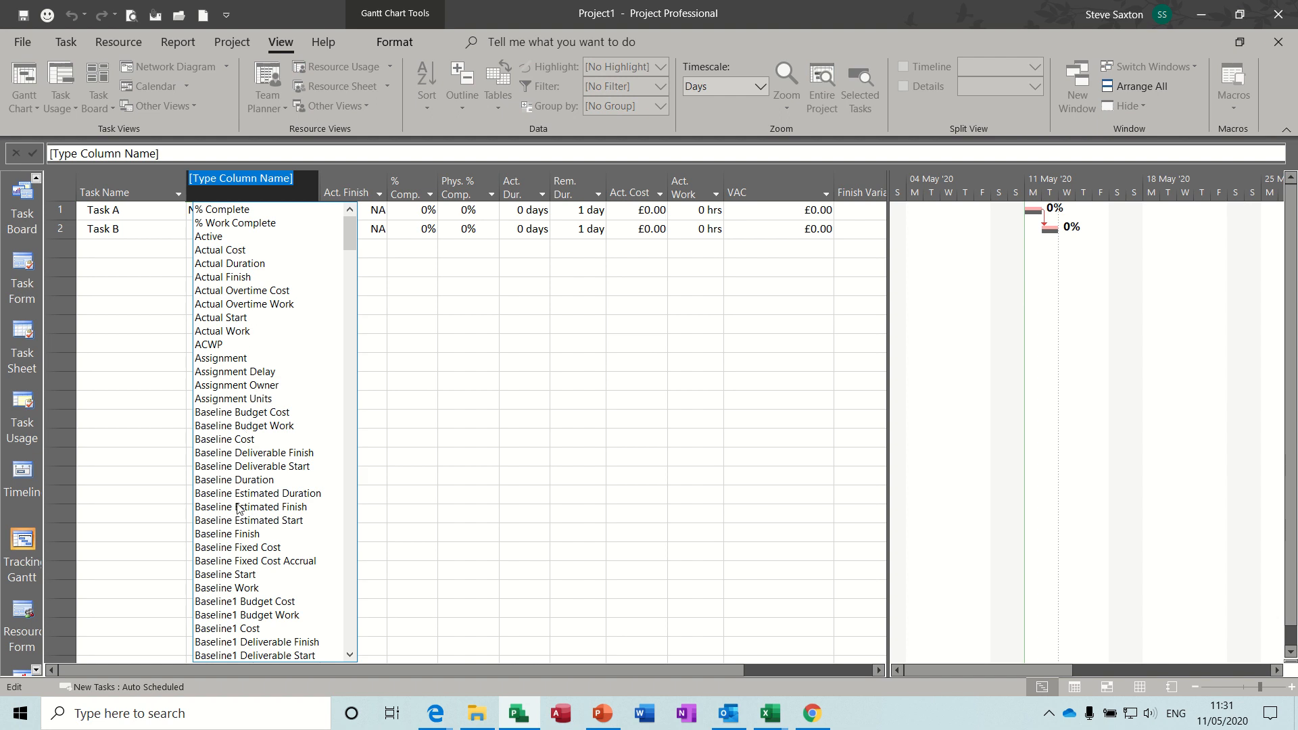
click(229, 574)
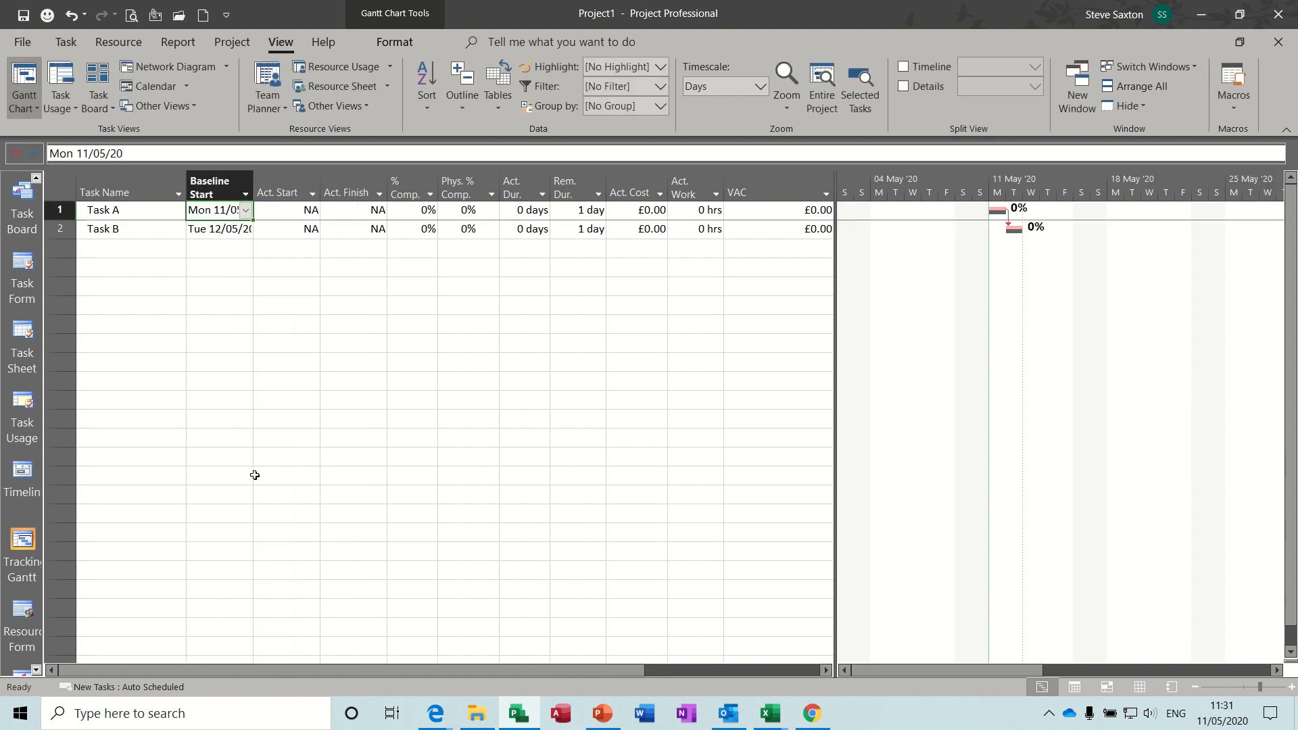
right_click(276, 187)
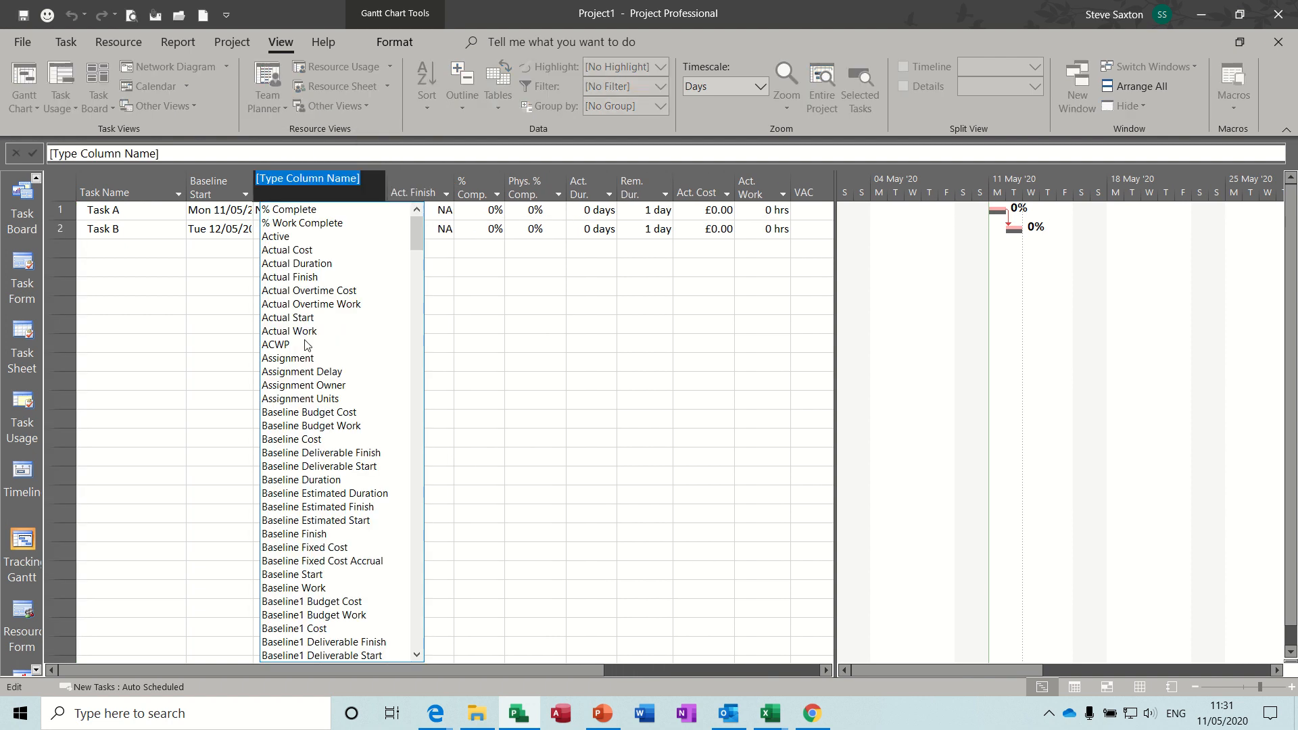
click(302, 536)
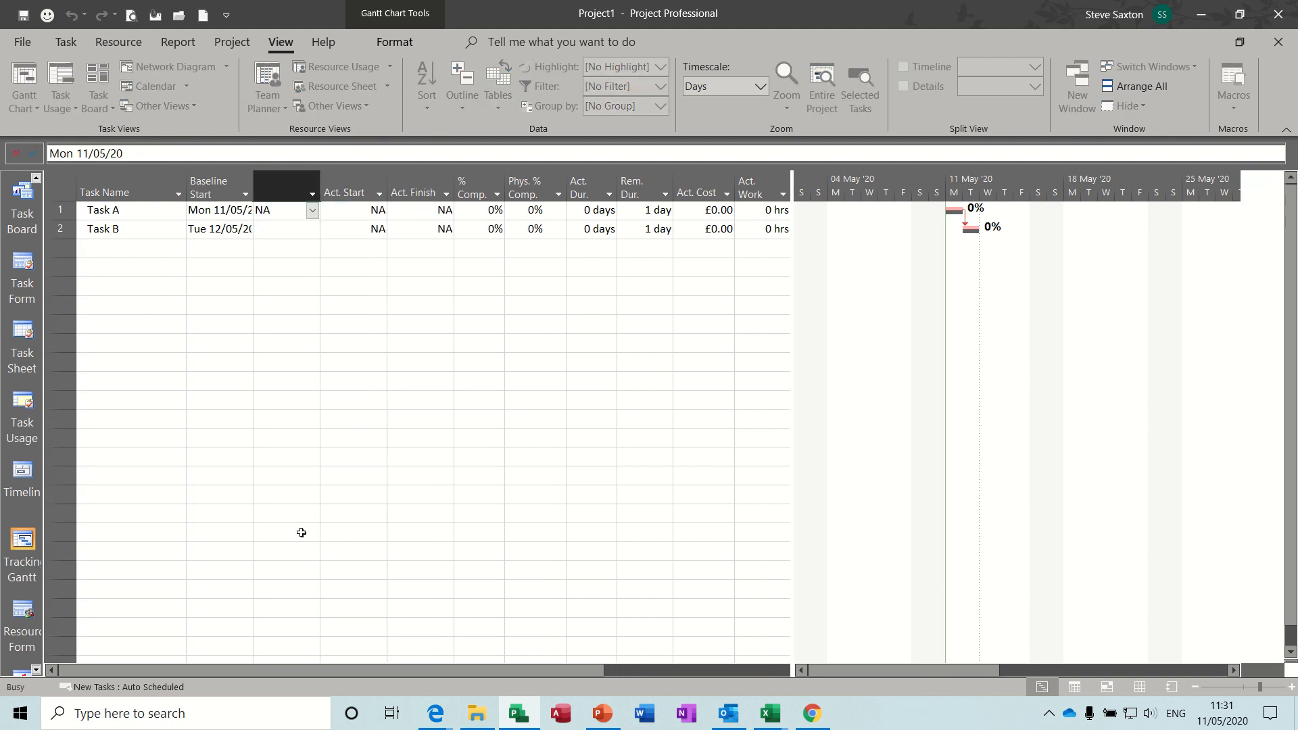
Insert a Baseline Duration column before Act. Start and widen the table area beside the chart
right_click(331, 183)
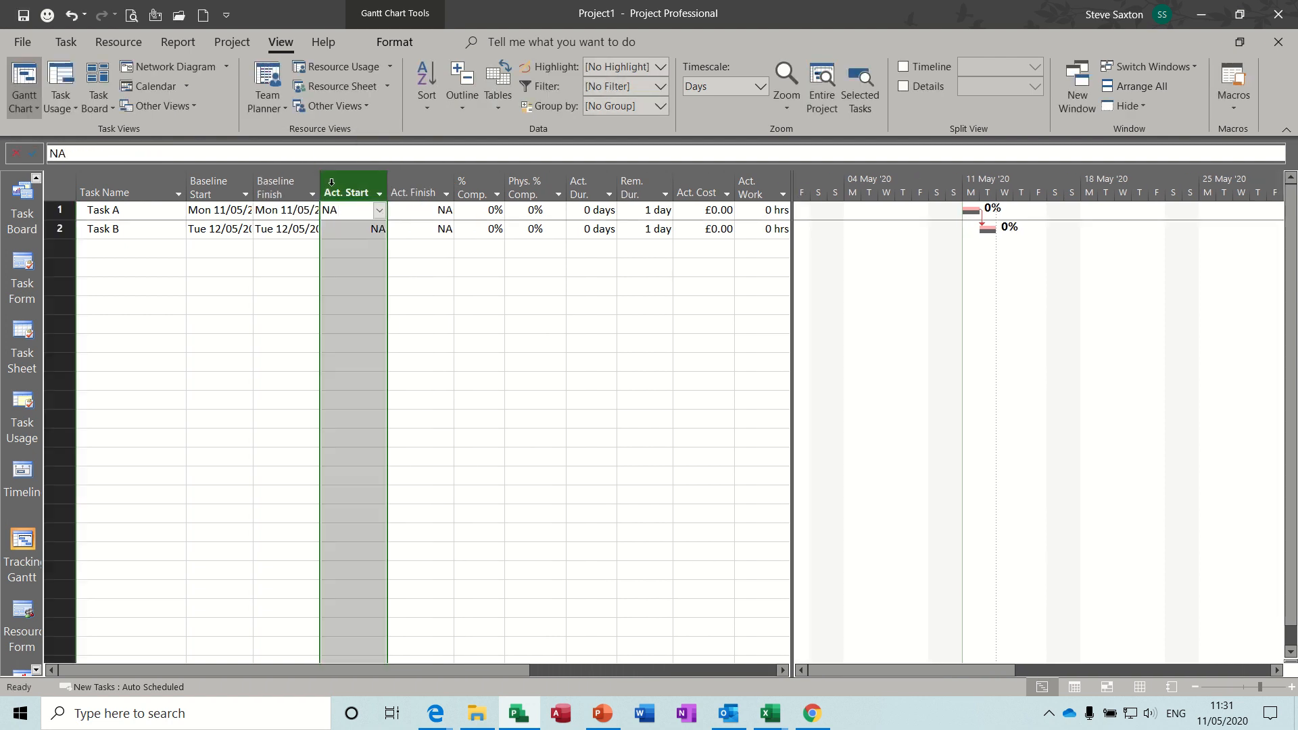
click(357, 326)
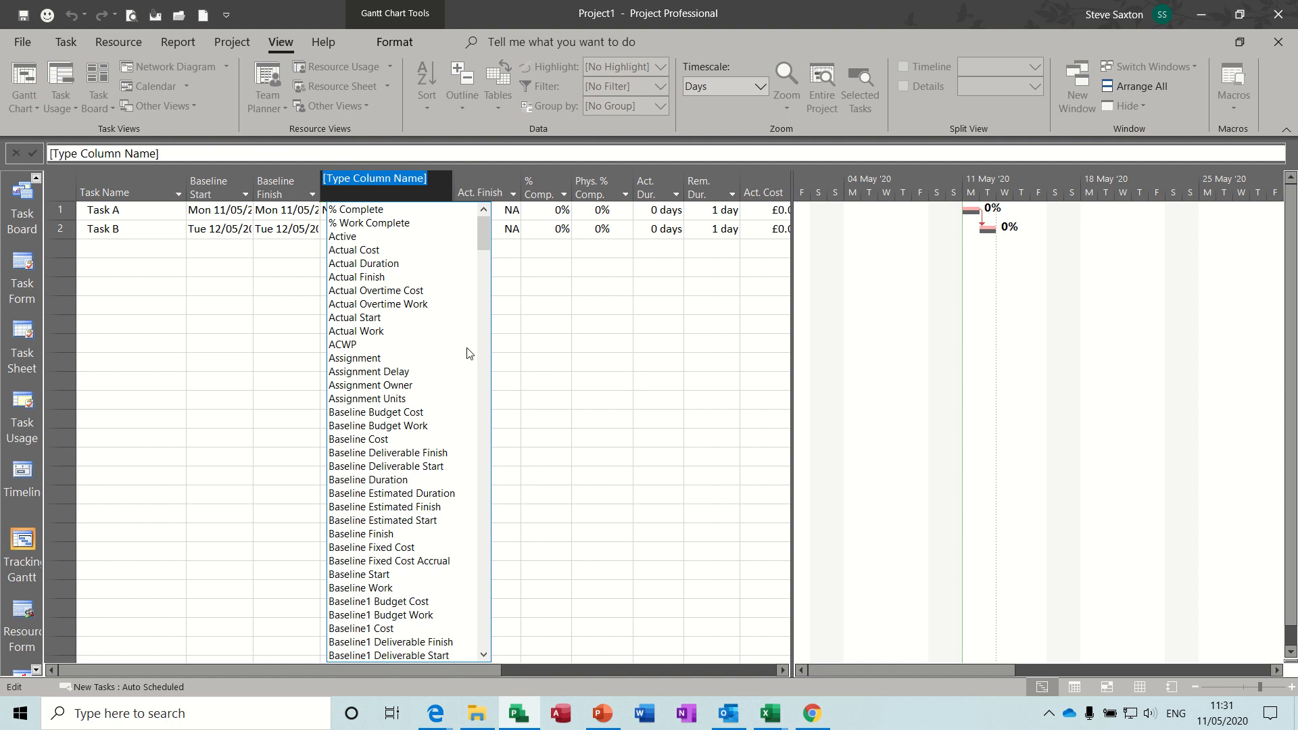
click(369, 480)
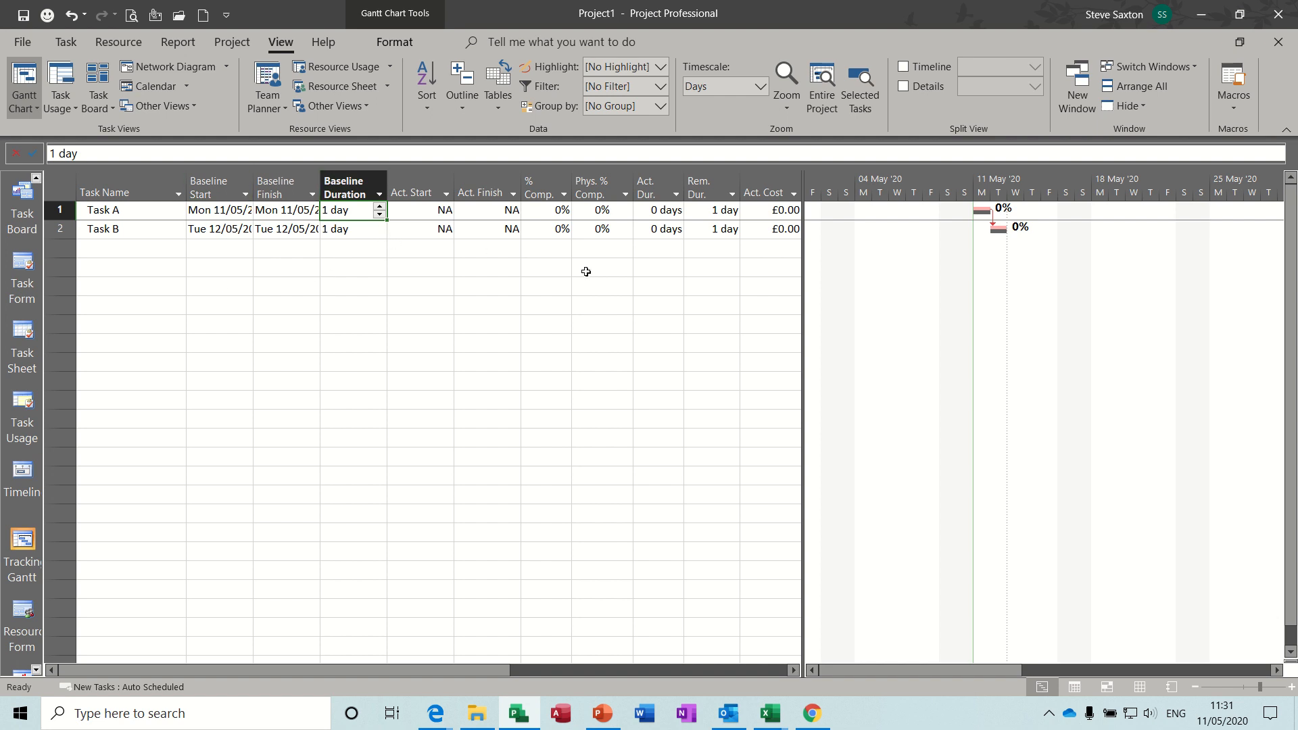
drag(803, 318, 873, 323)
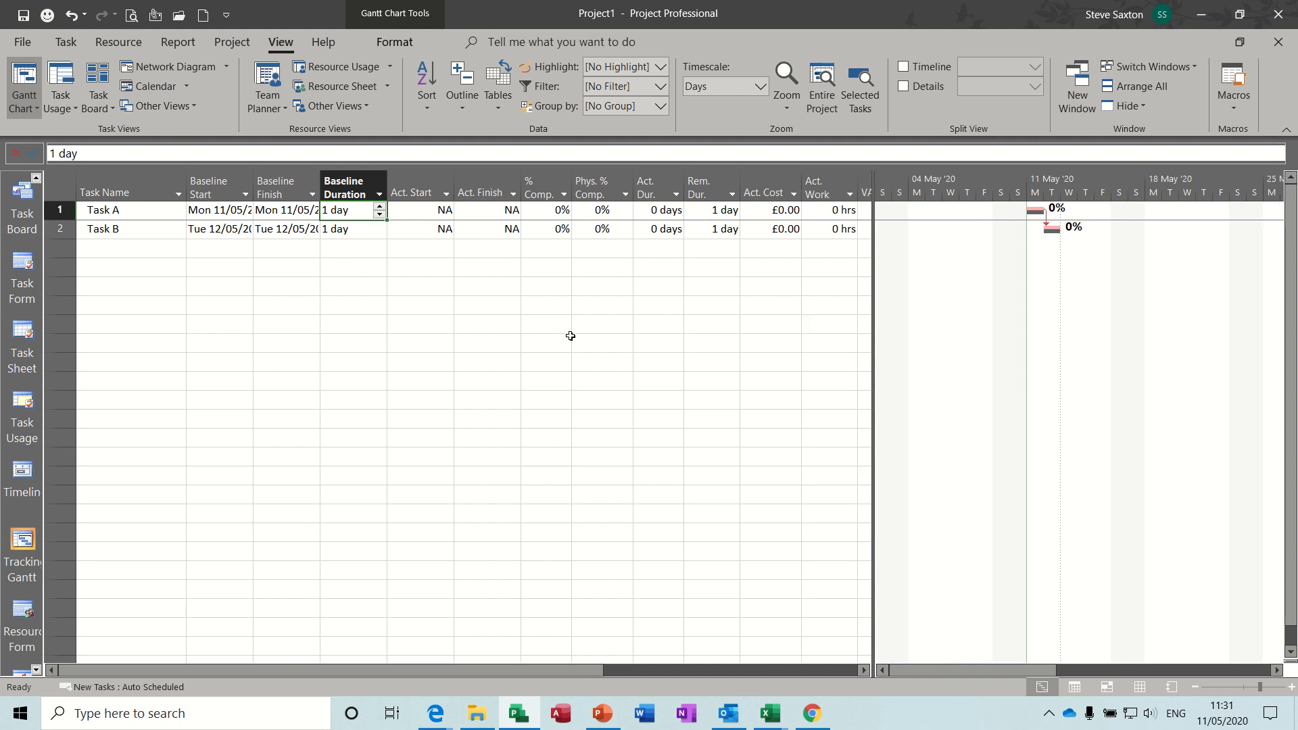
Remove the Phys. % Comp. column from the Tracking table
click(451, 271)
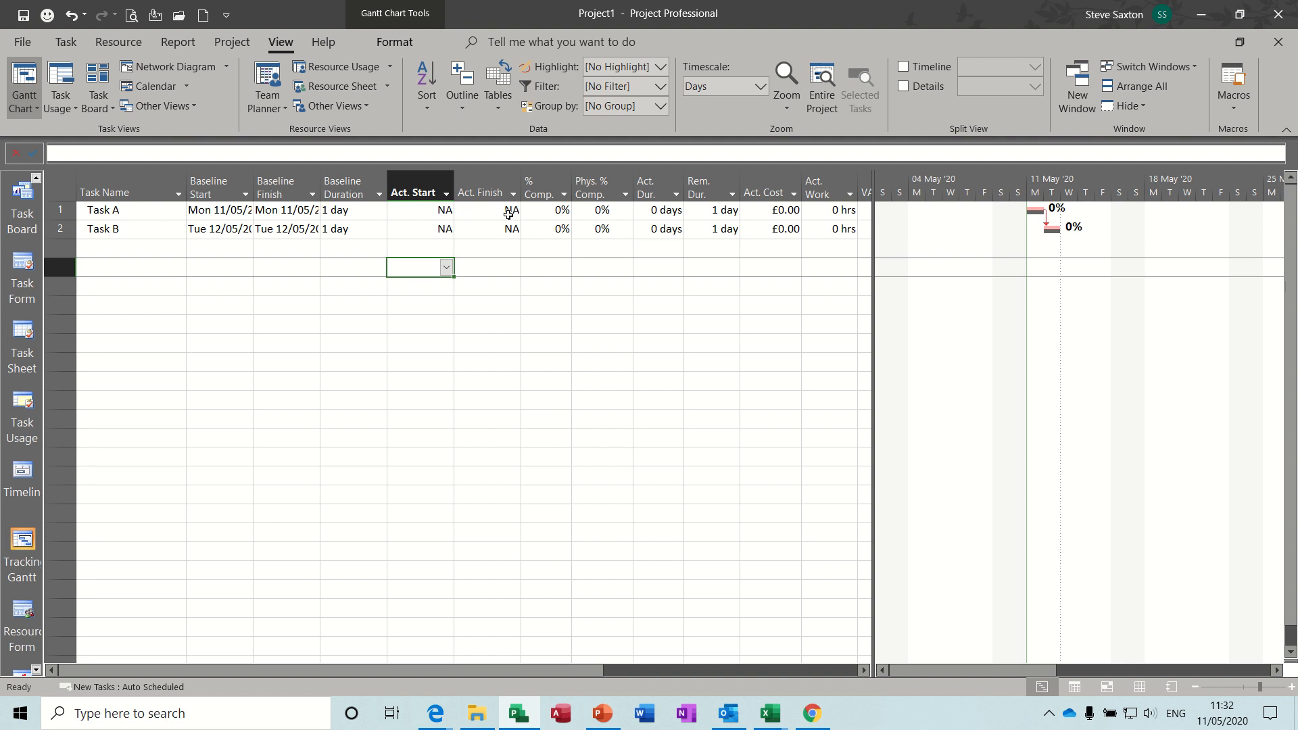
click(545, 181)
click(592, 186)
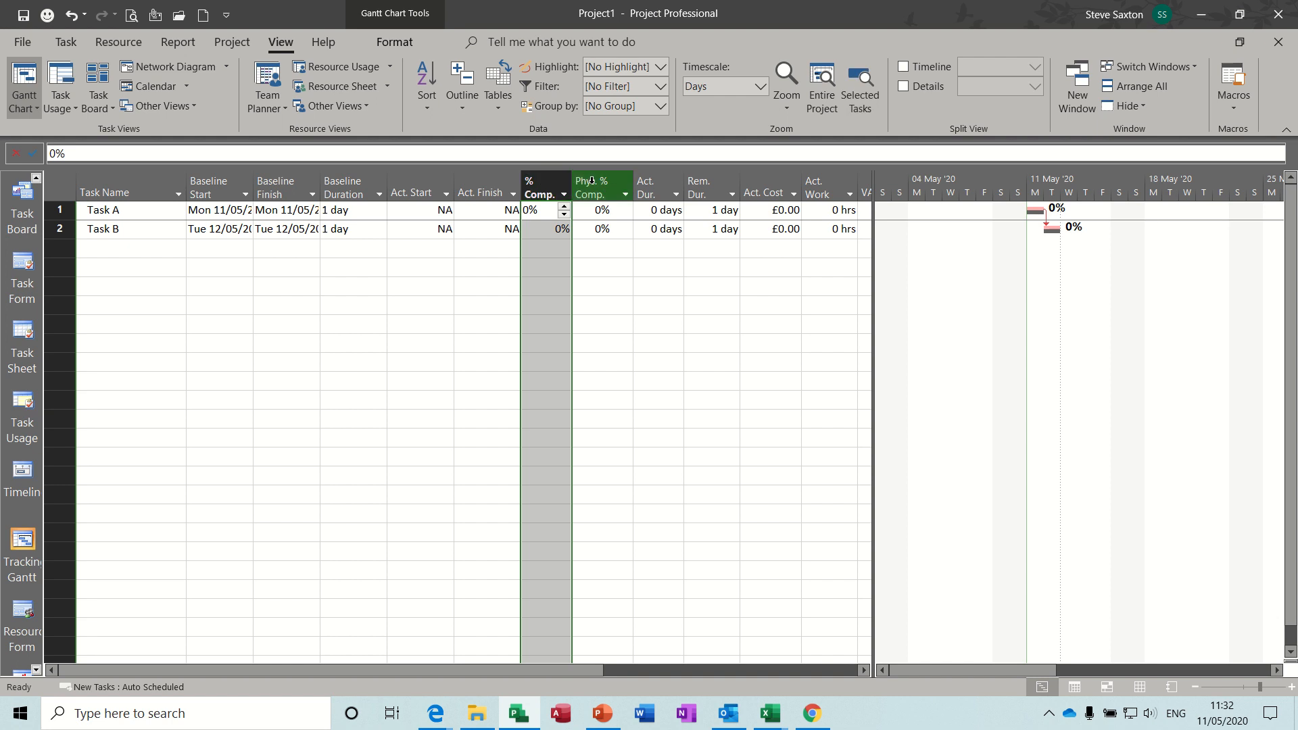
key(Delete)
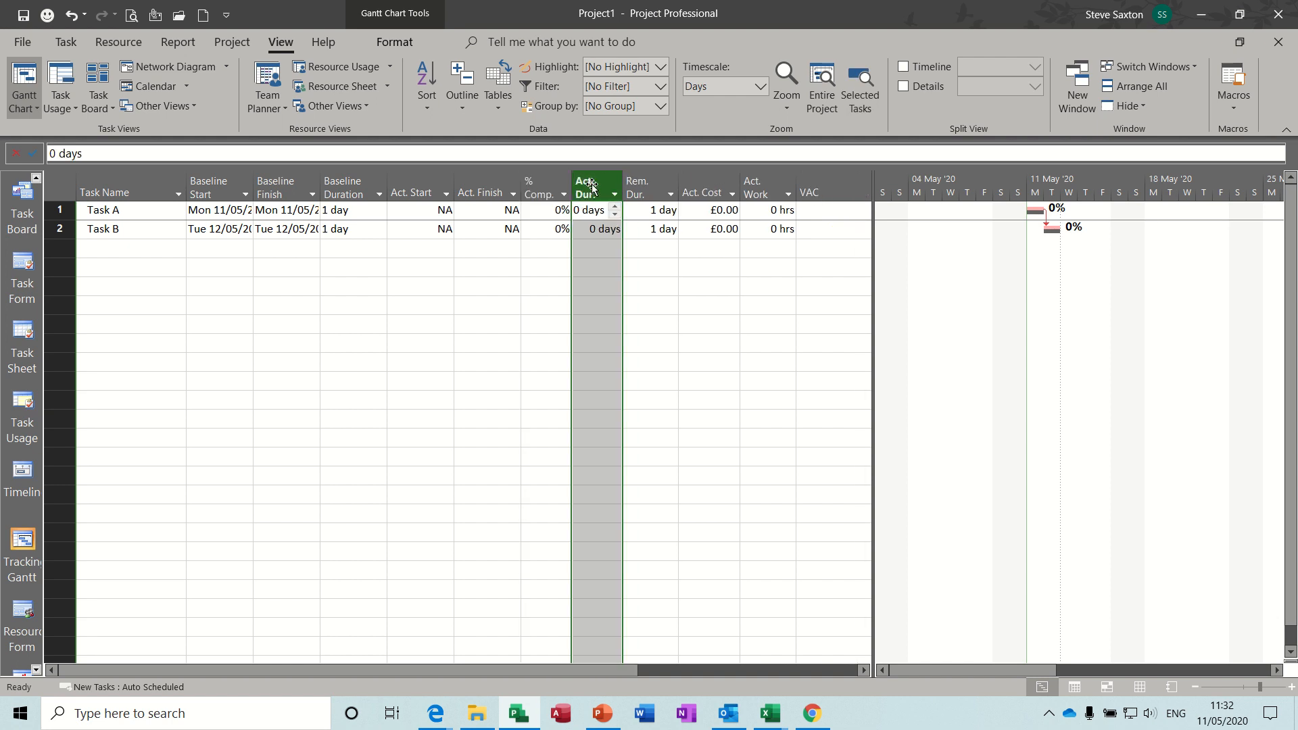
Set the actual duration of Task A to 2 days
click(547, 211)
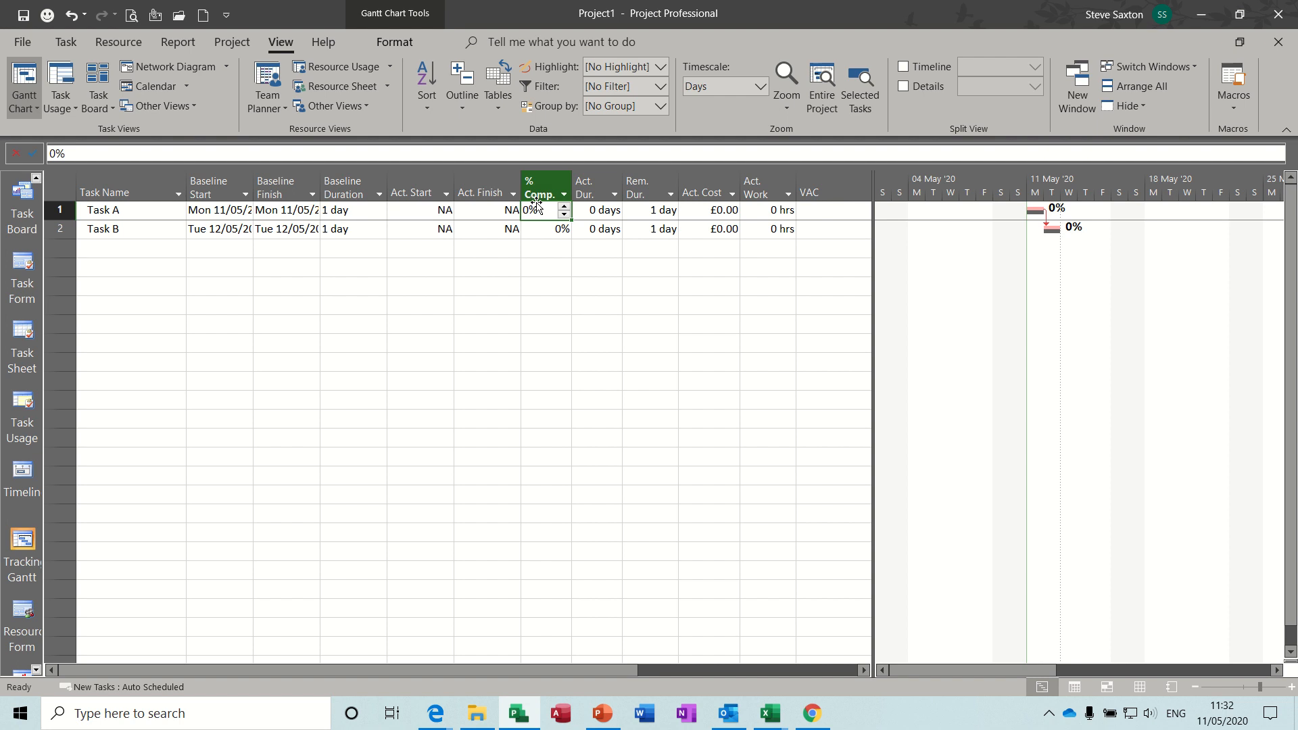
click(545, 251)
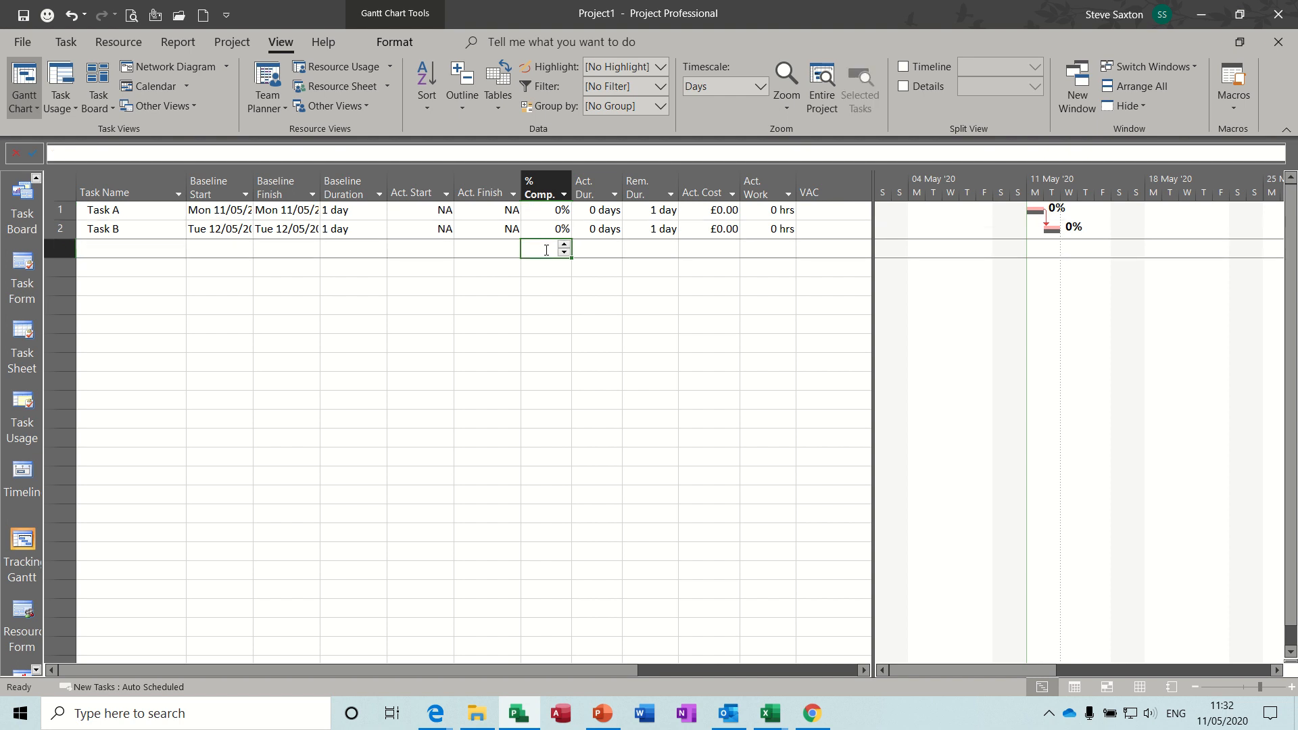
click(602, 210)
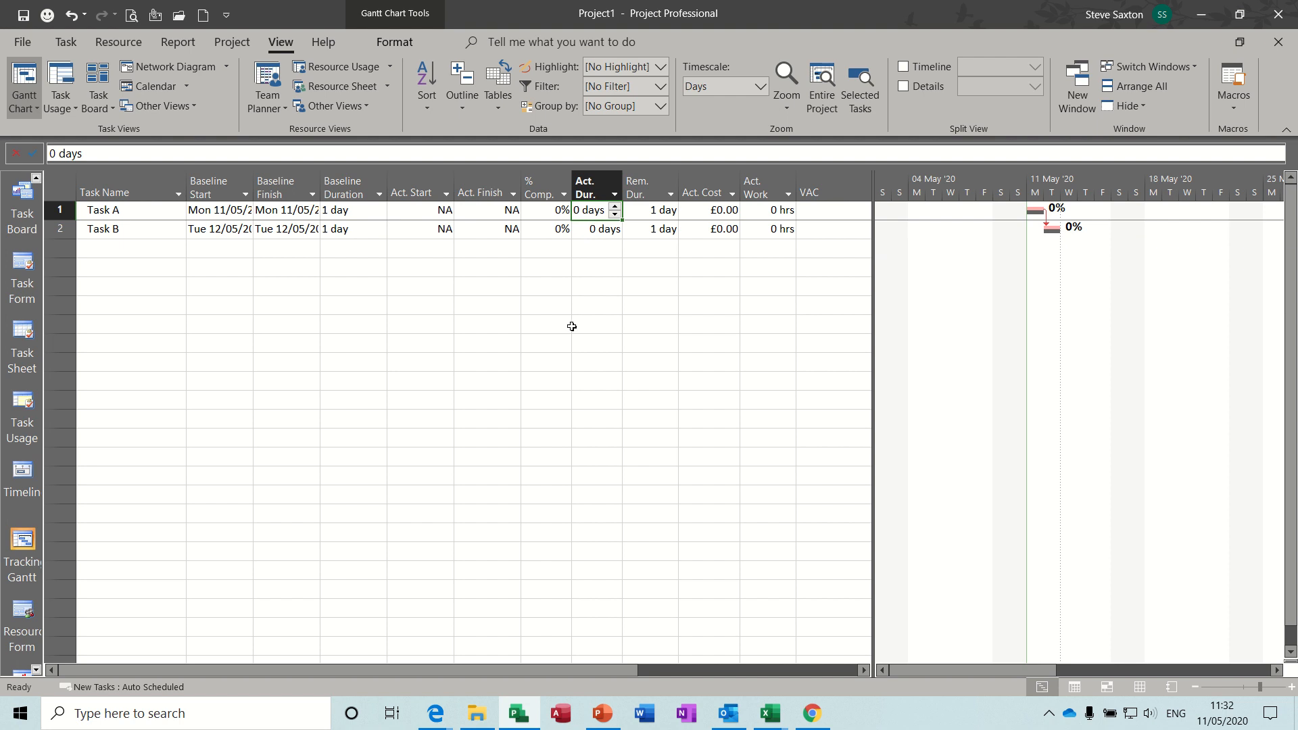
text(2)
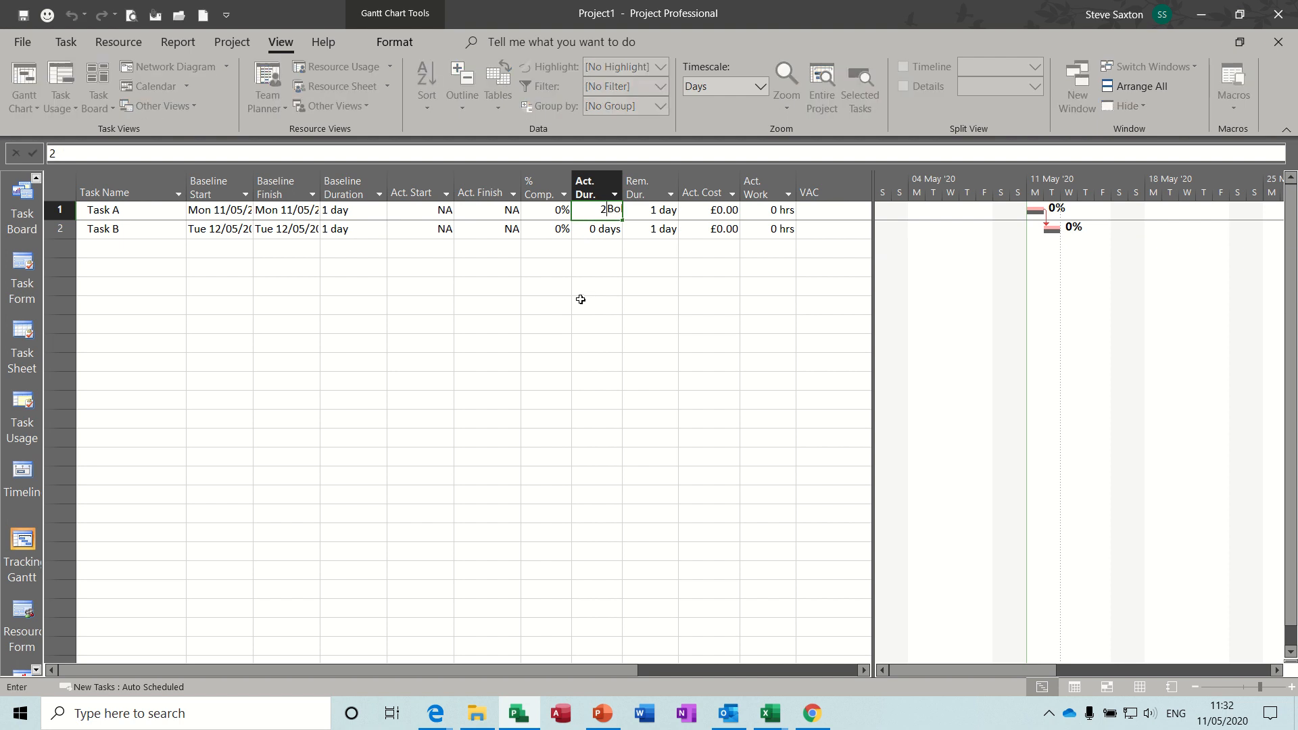
key(Return)
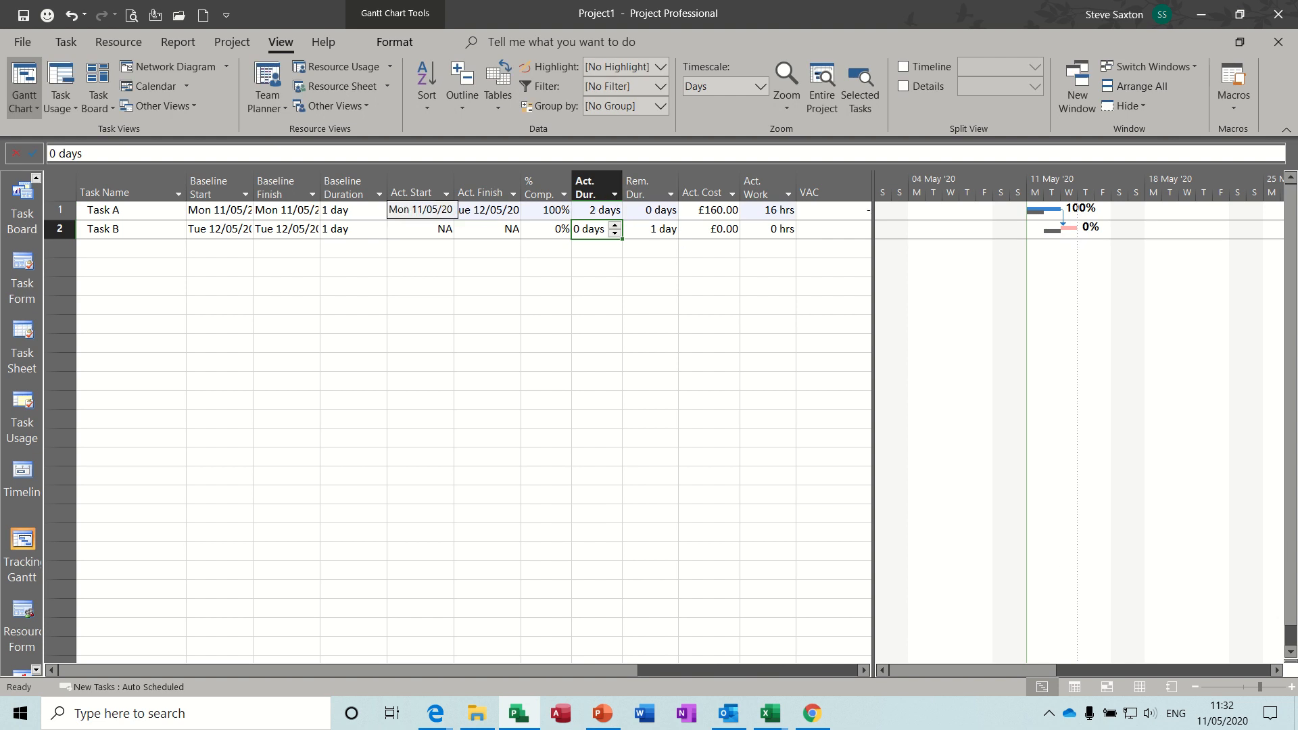
Undo the last change to Task A's actual duration
click(600, 210)
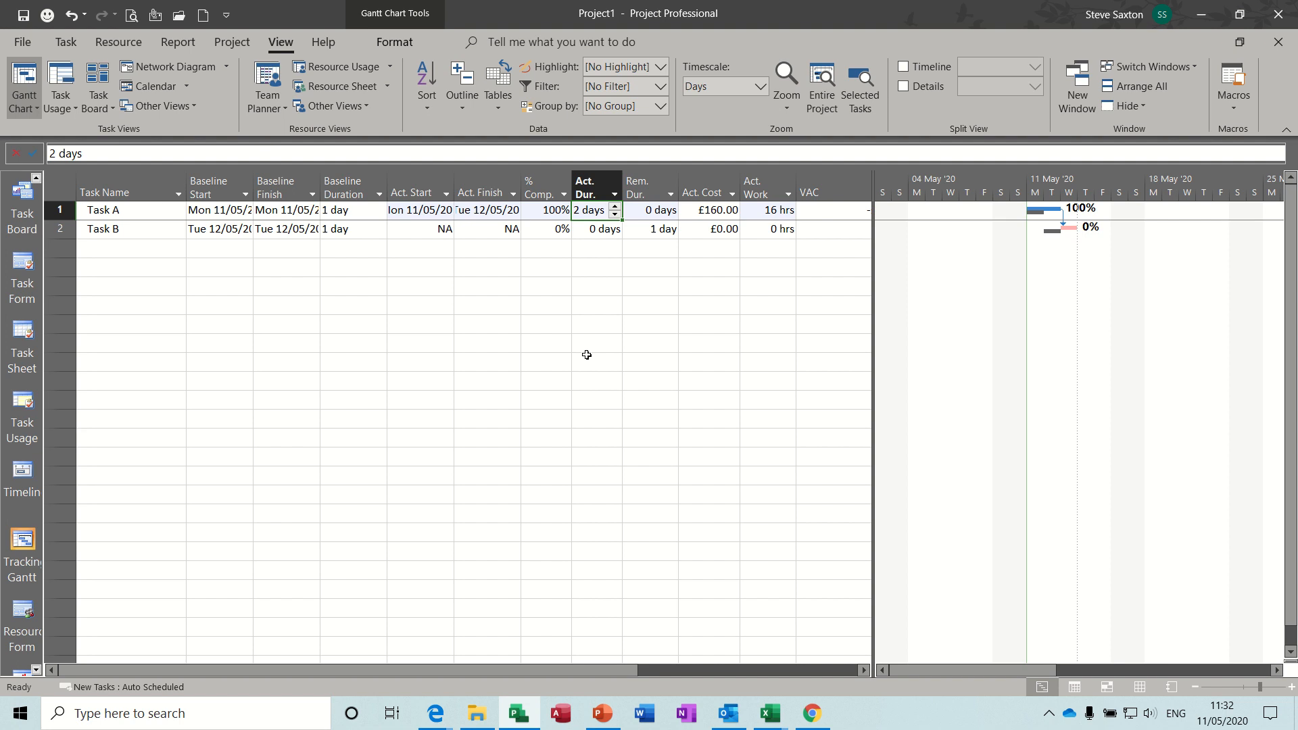
key(ctrl+z)
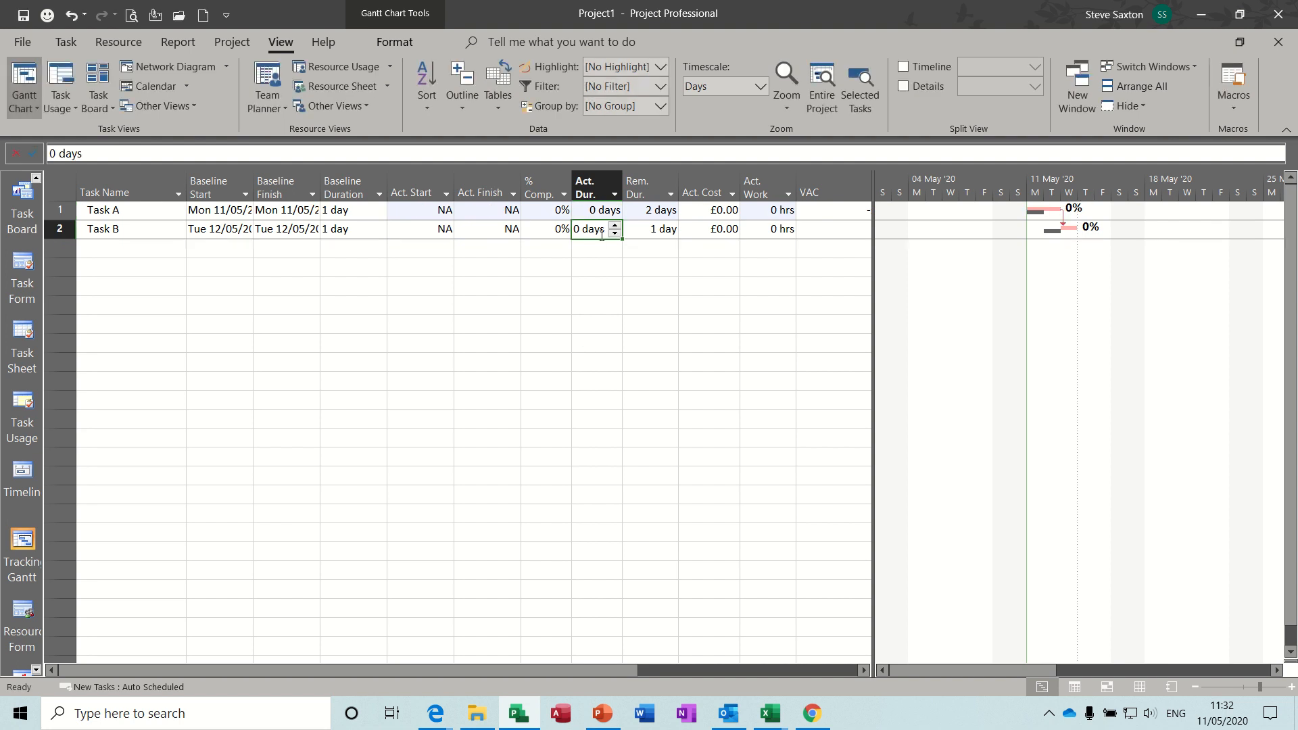
Set Task A's actual start to Wed 13/05/20 and its actual duration to 2 days
click(437, 211)
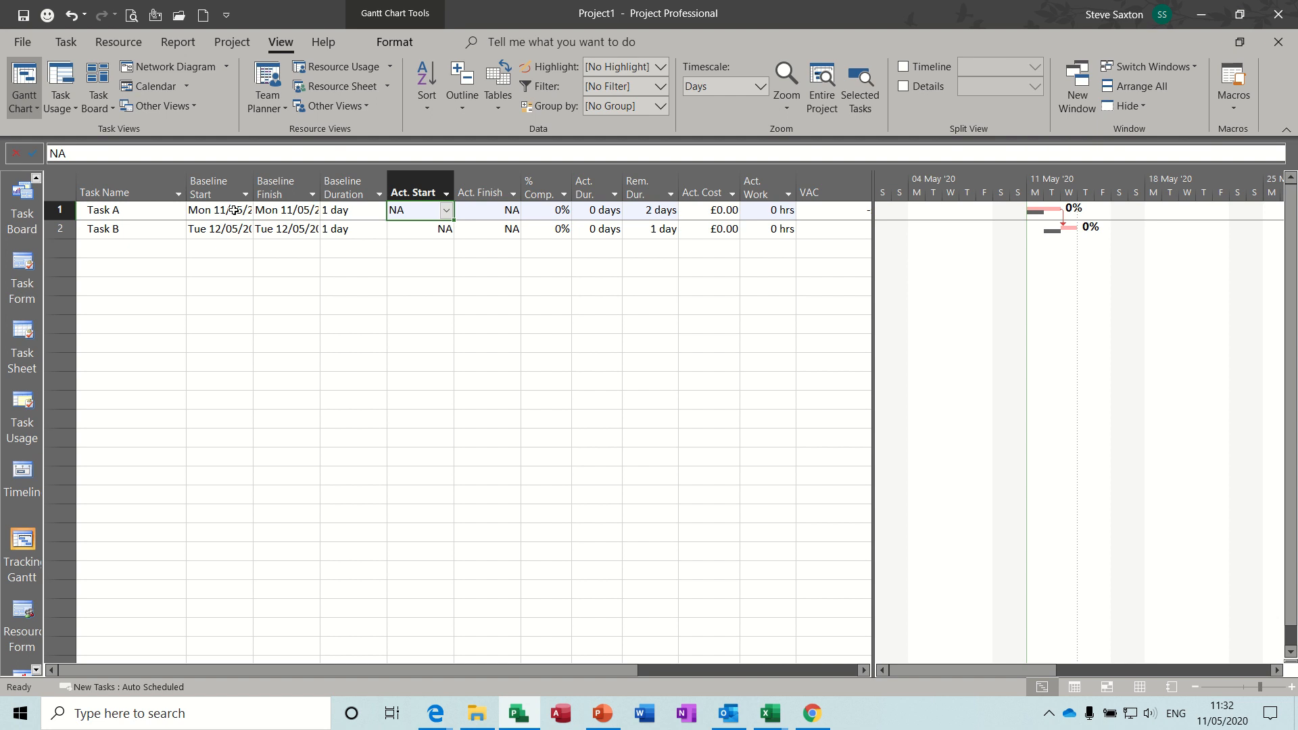
click(446, 210)
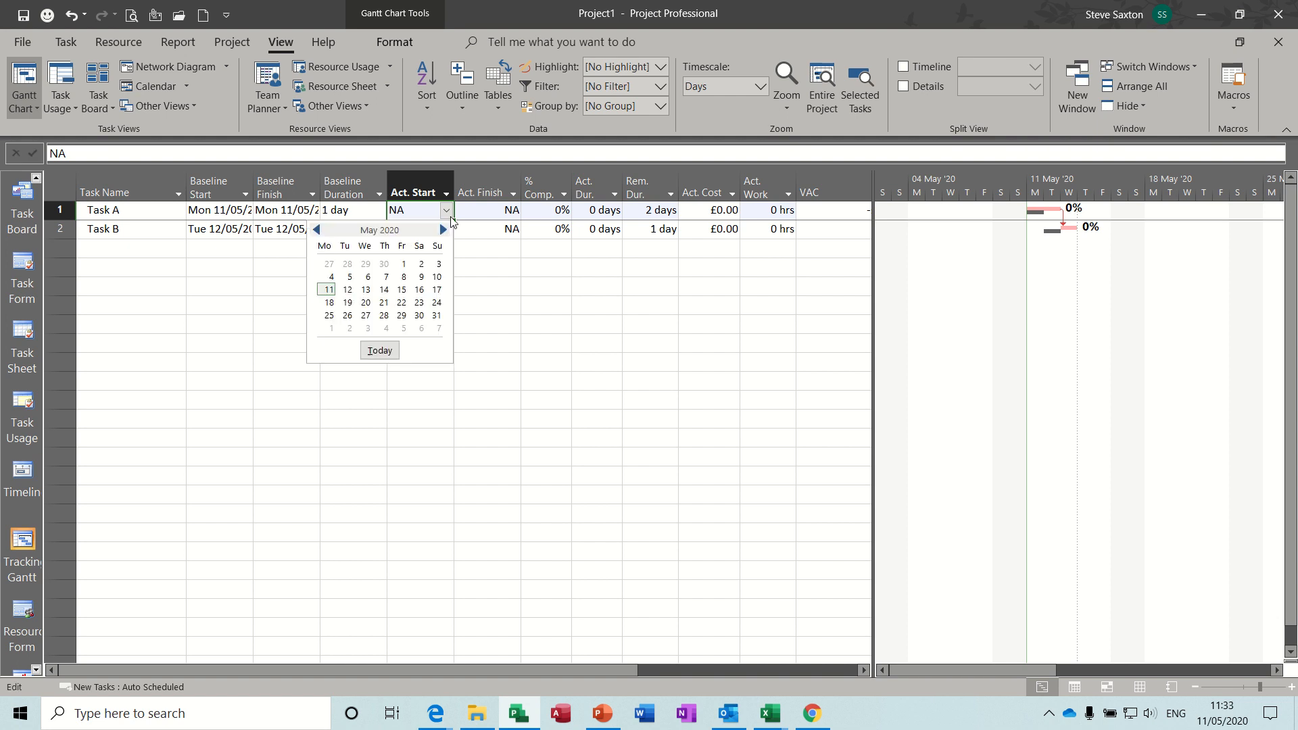
click(366, 291)
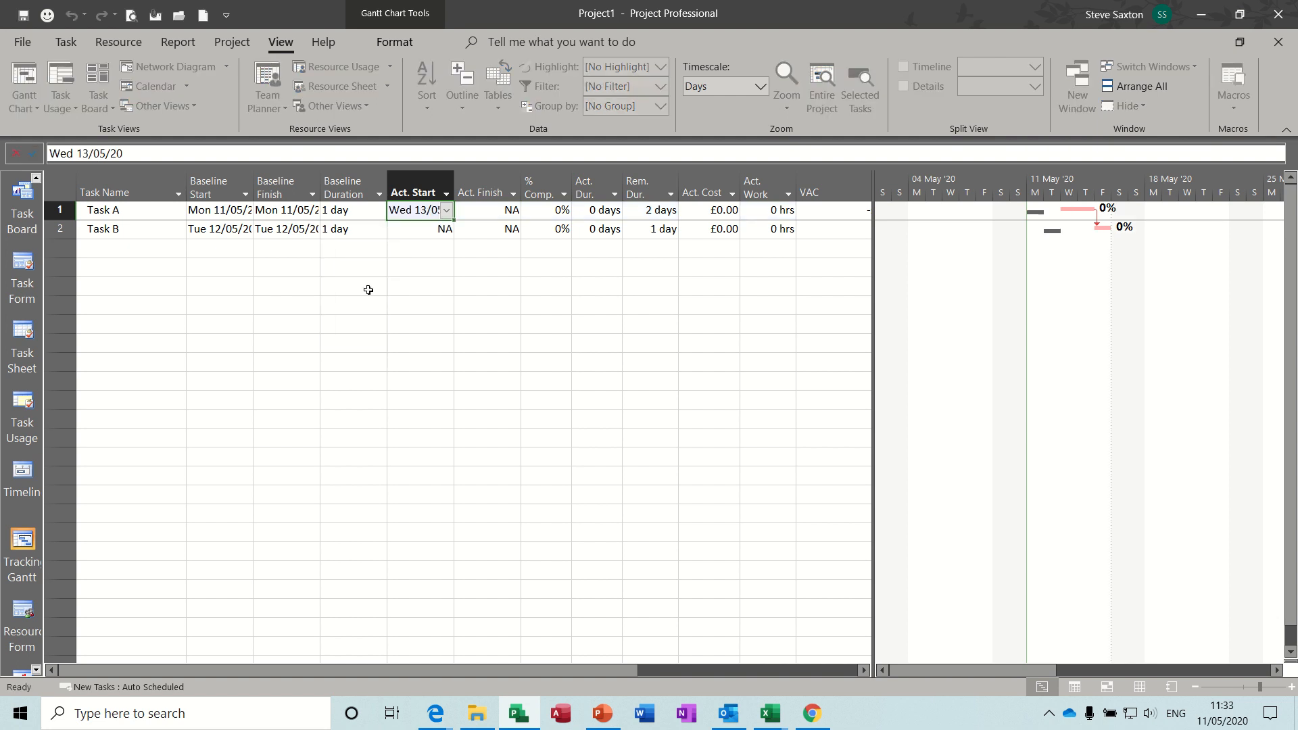
click(603, 207)
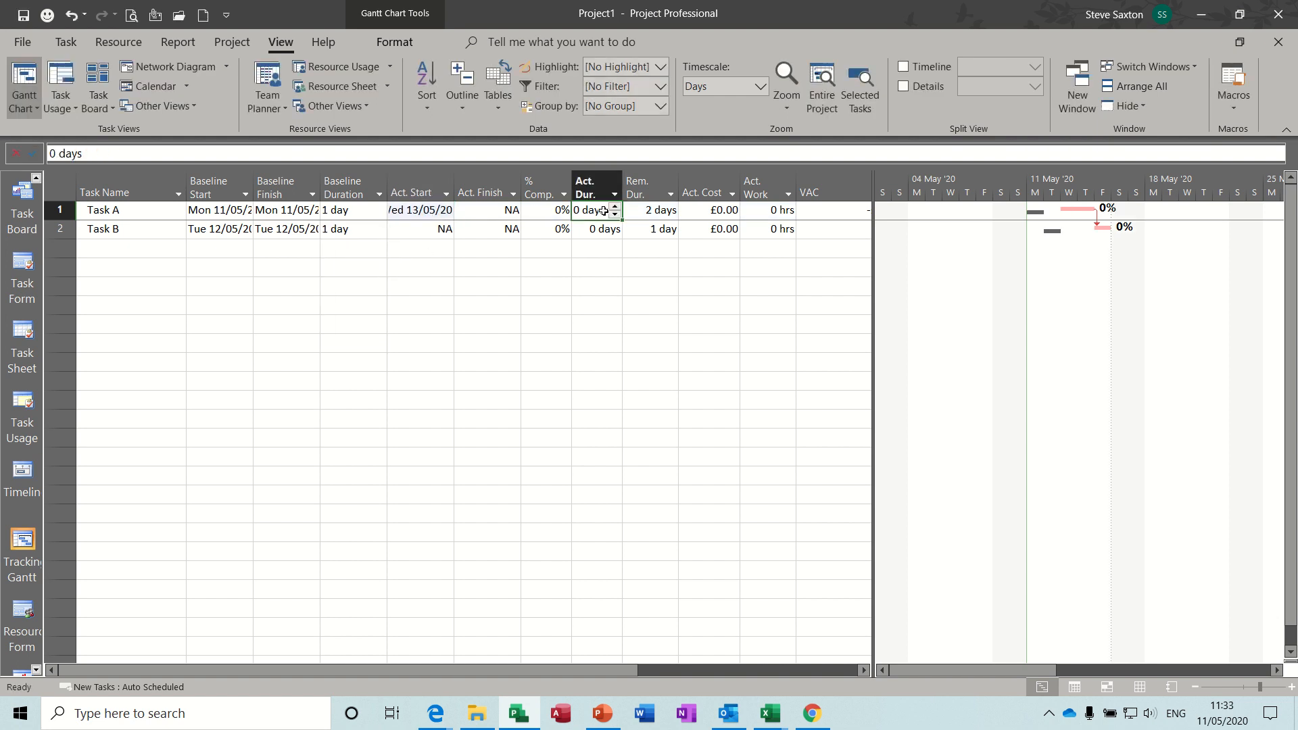
text(2)
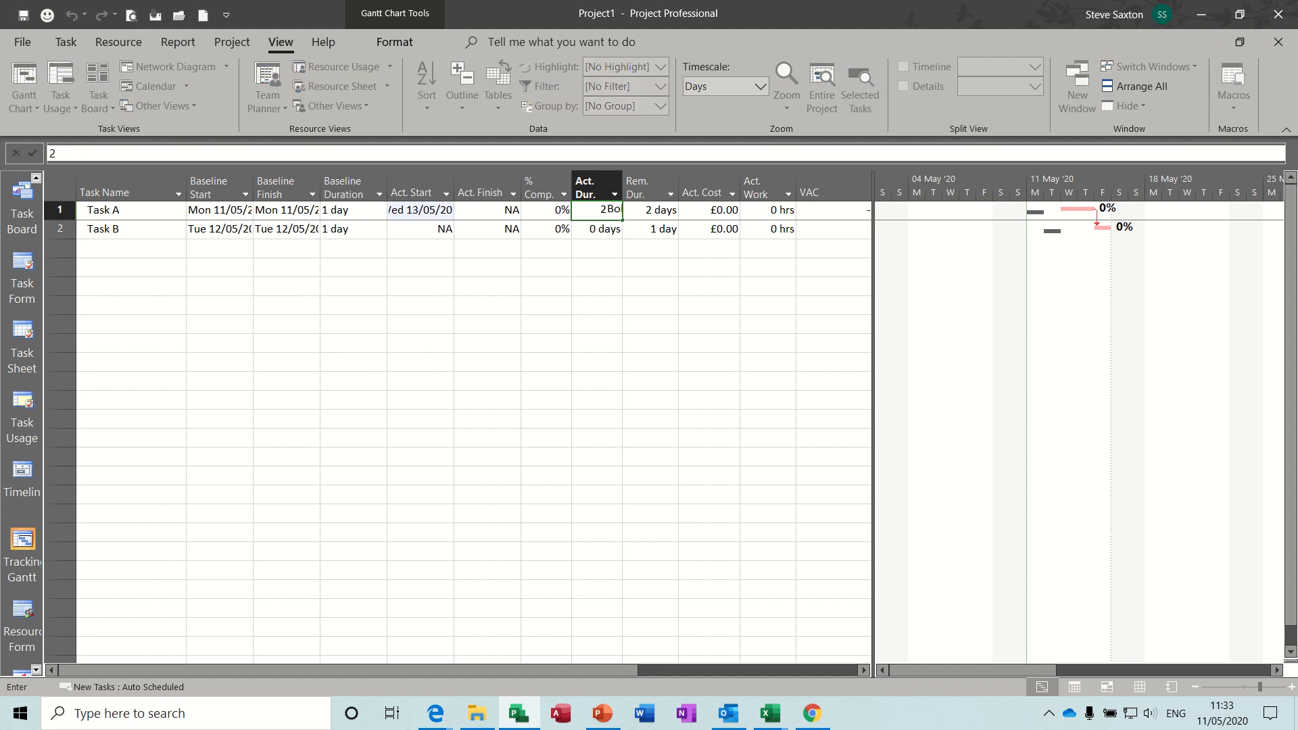
key(Return)
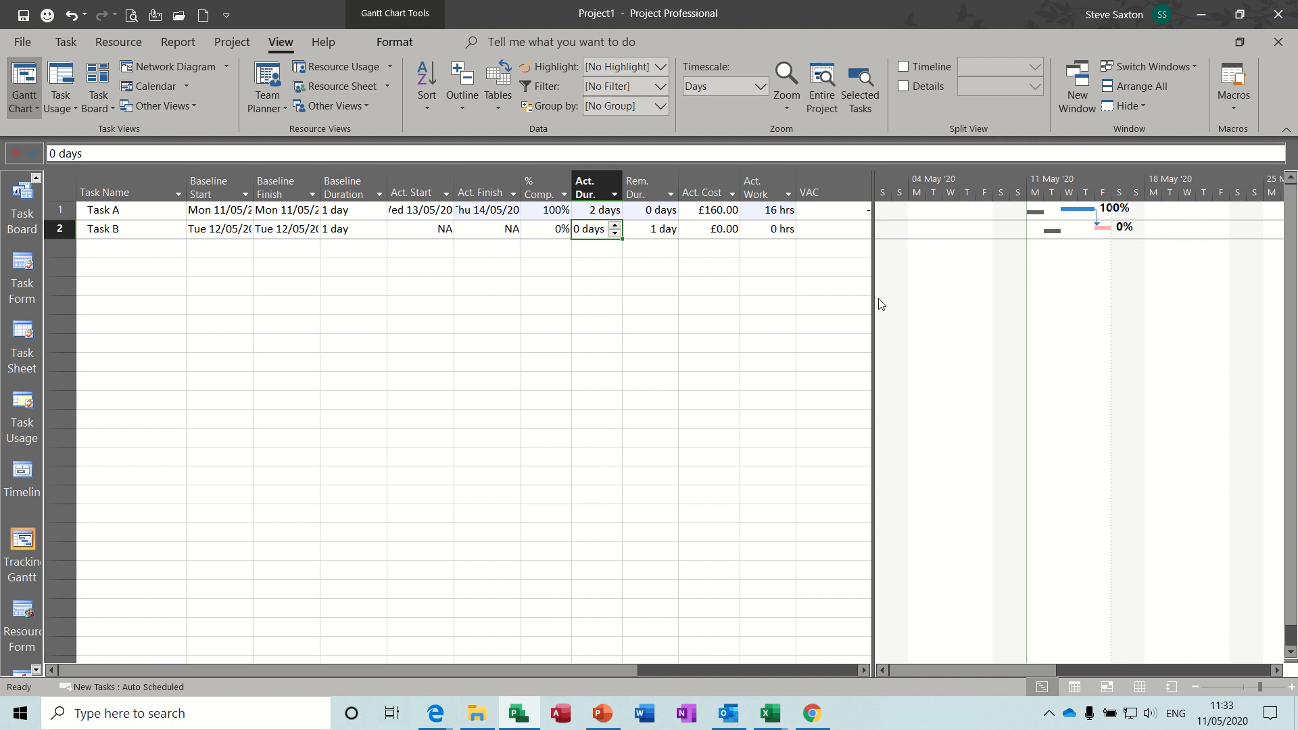
Widen the table area beside the chart to show the VAC and Finish Variance columns in full
drag(875, 299, 969, 306)
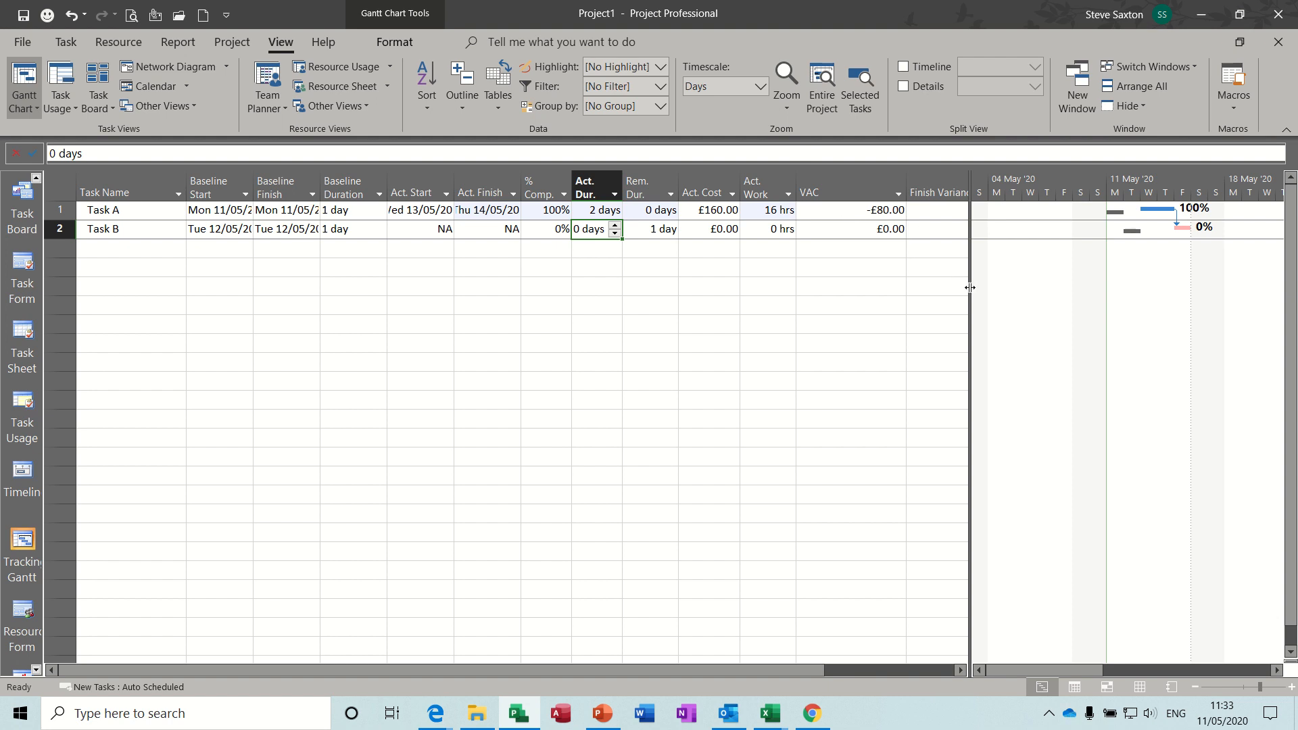
drag(972, 288, 994, 295)
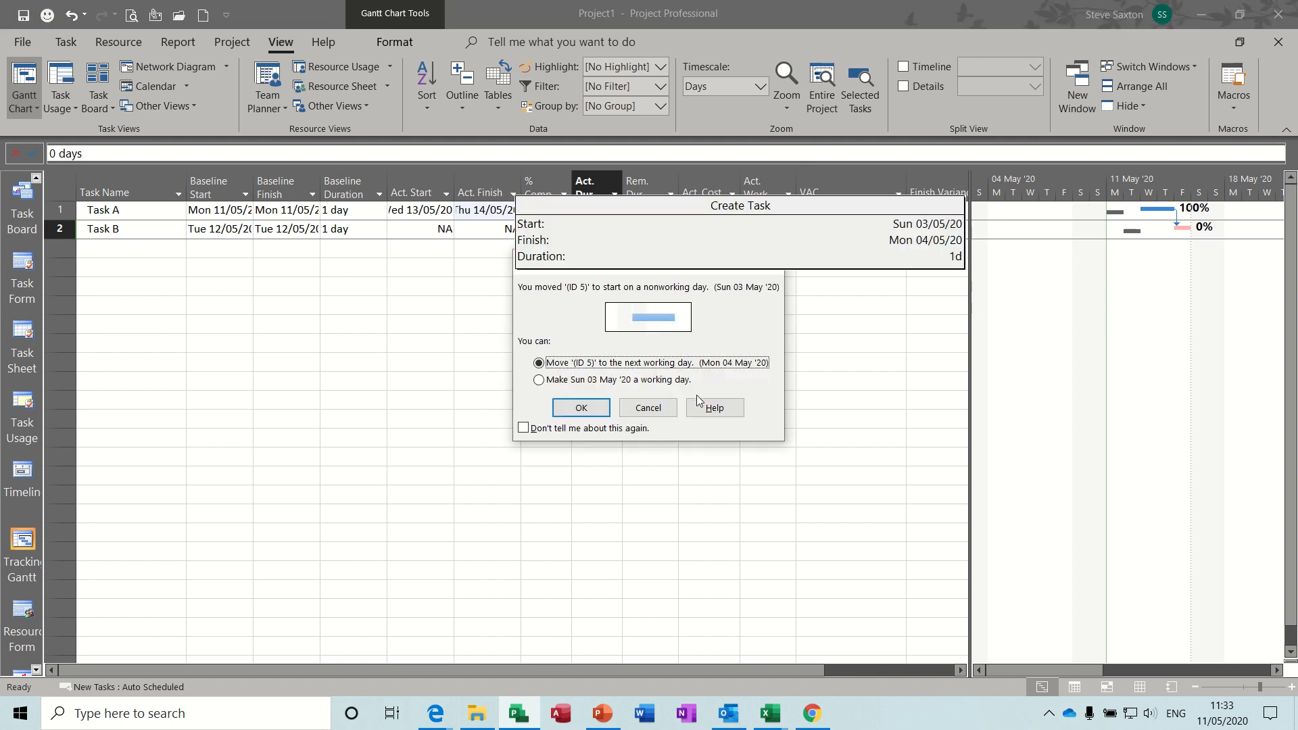
click(654, 412)
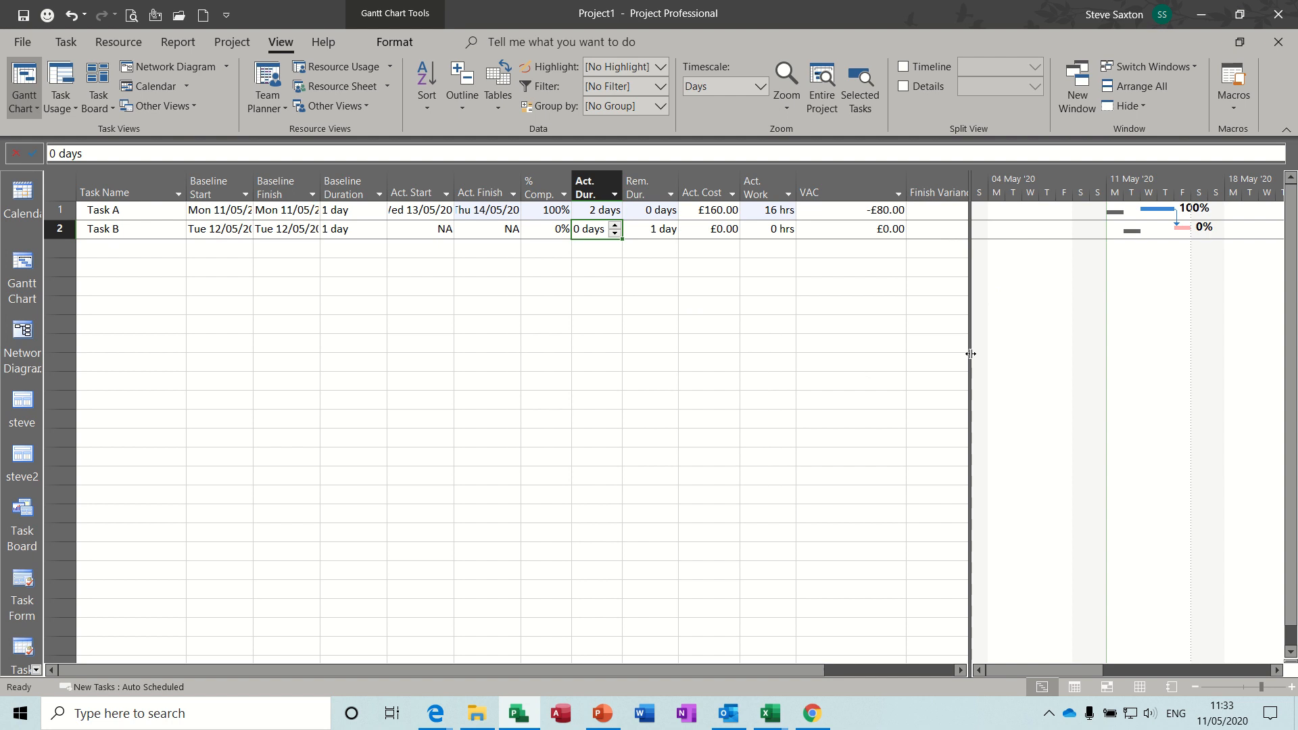
drag(970, 353, 1042, 348)
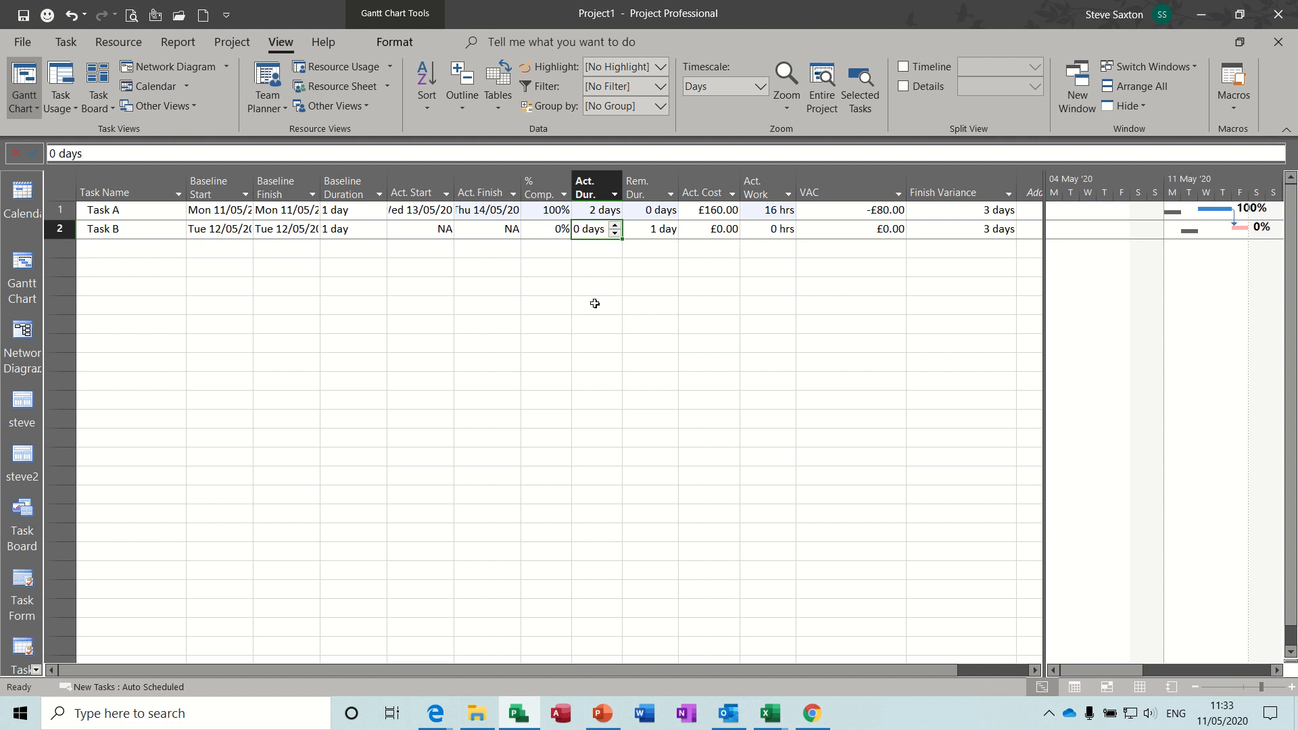
Set Task B's actual duration to 0.5 days and its remaining duration to 0
text(.5)
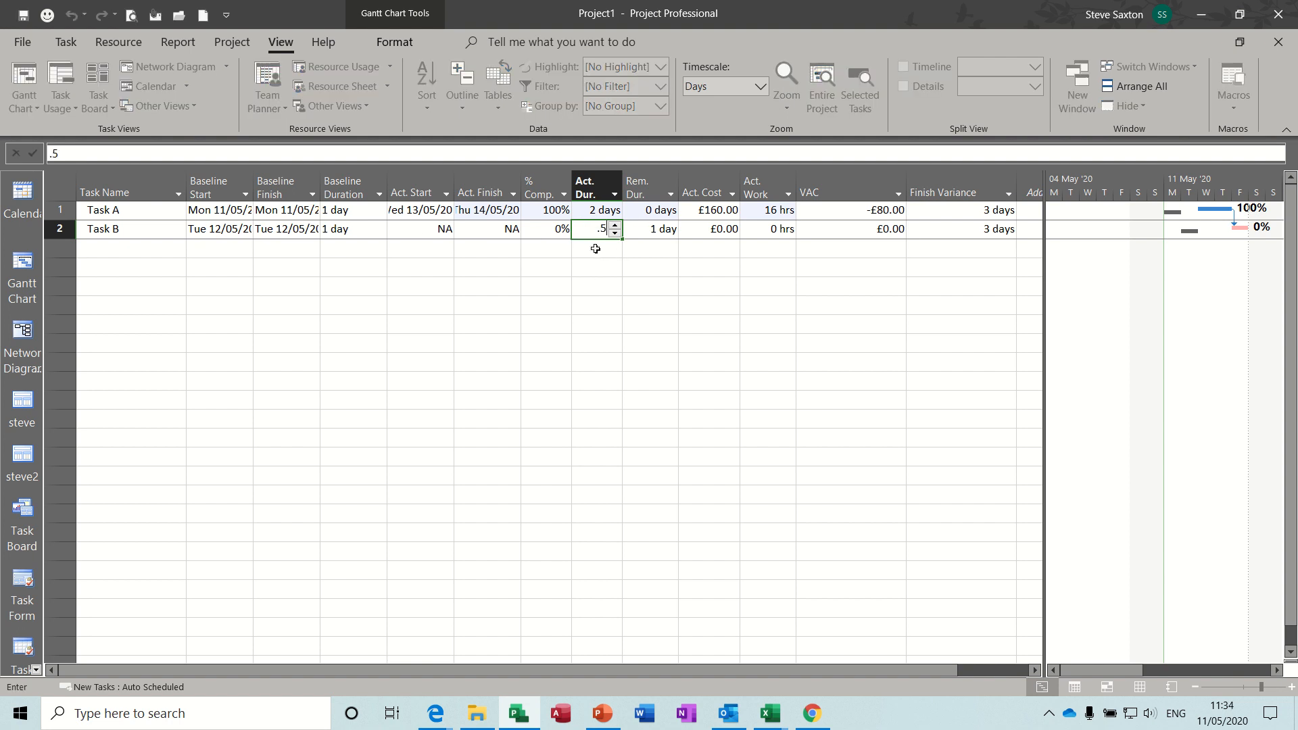
key(Return)
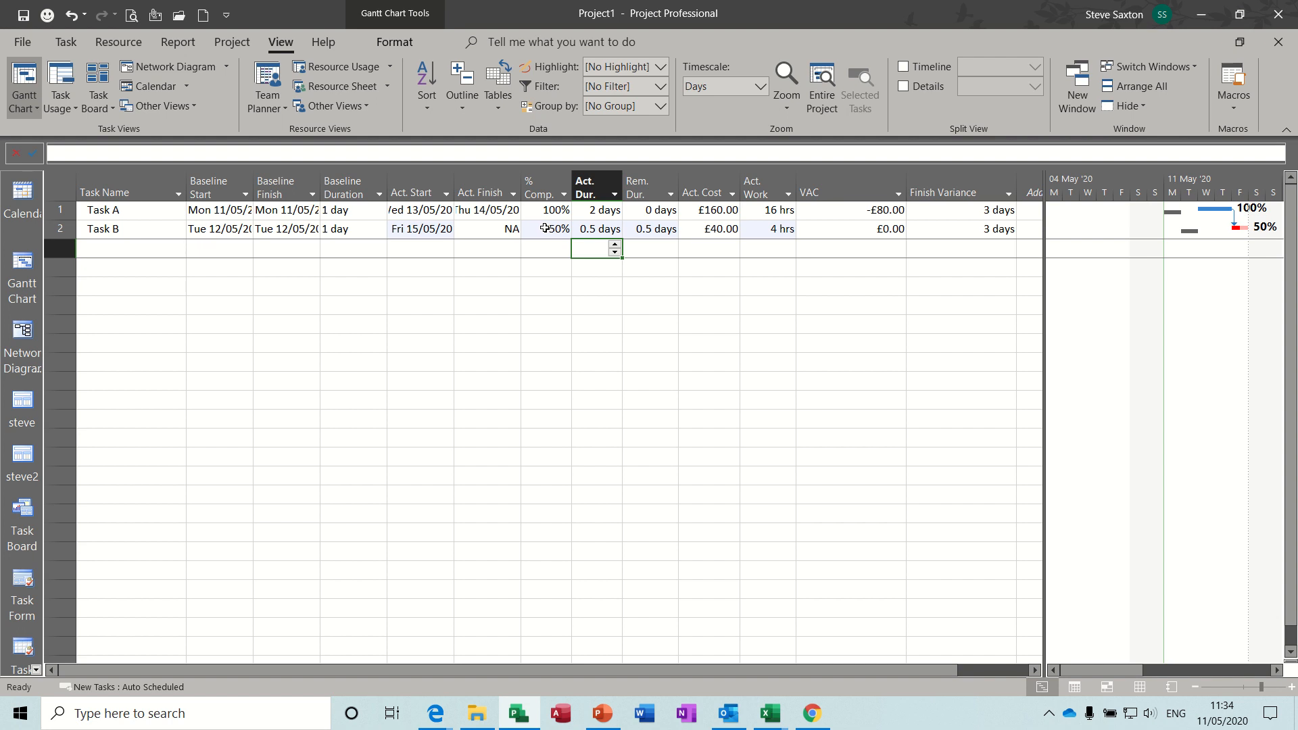
click(664, 231)
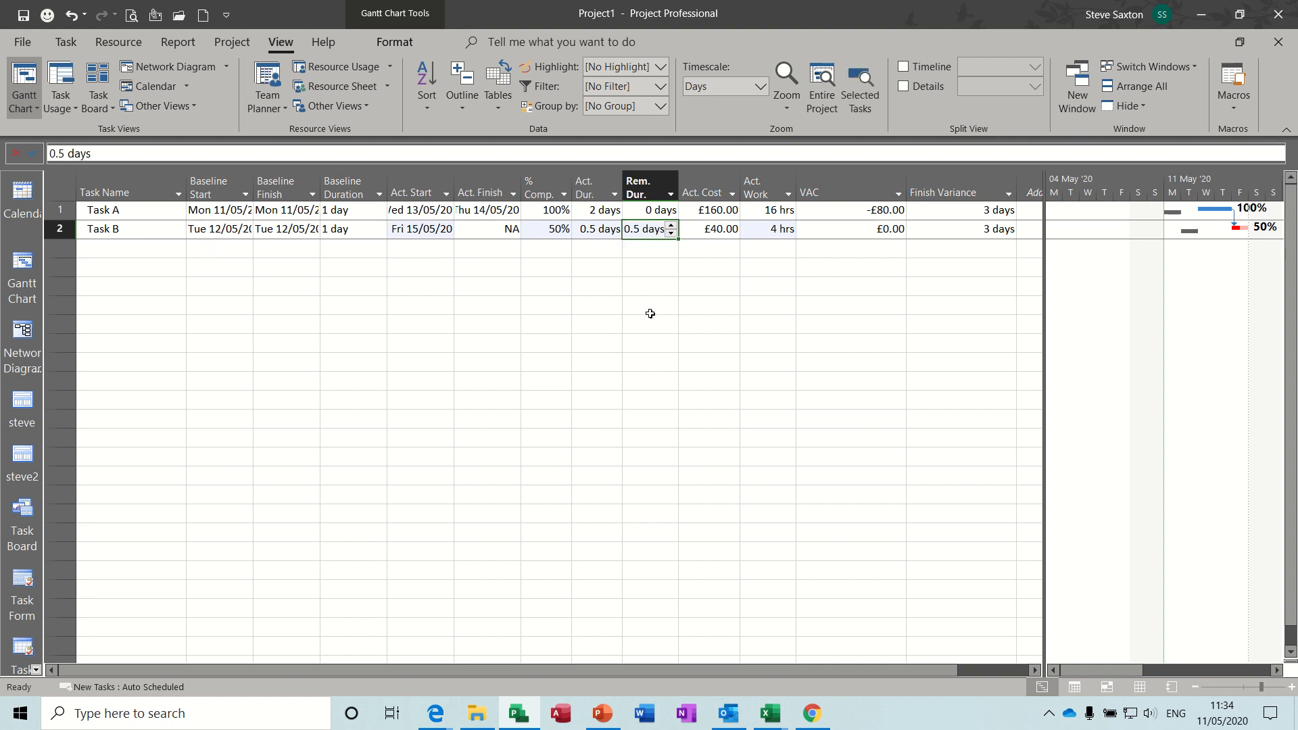
text(0)
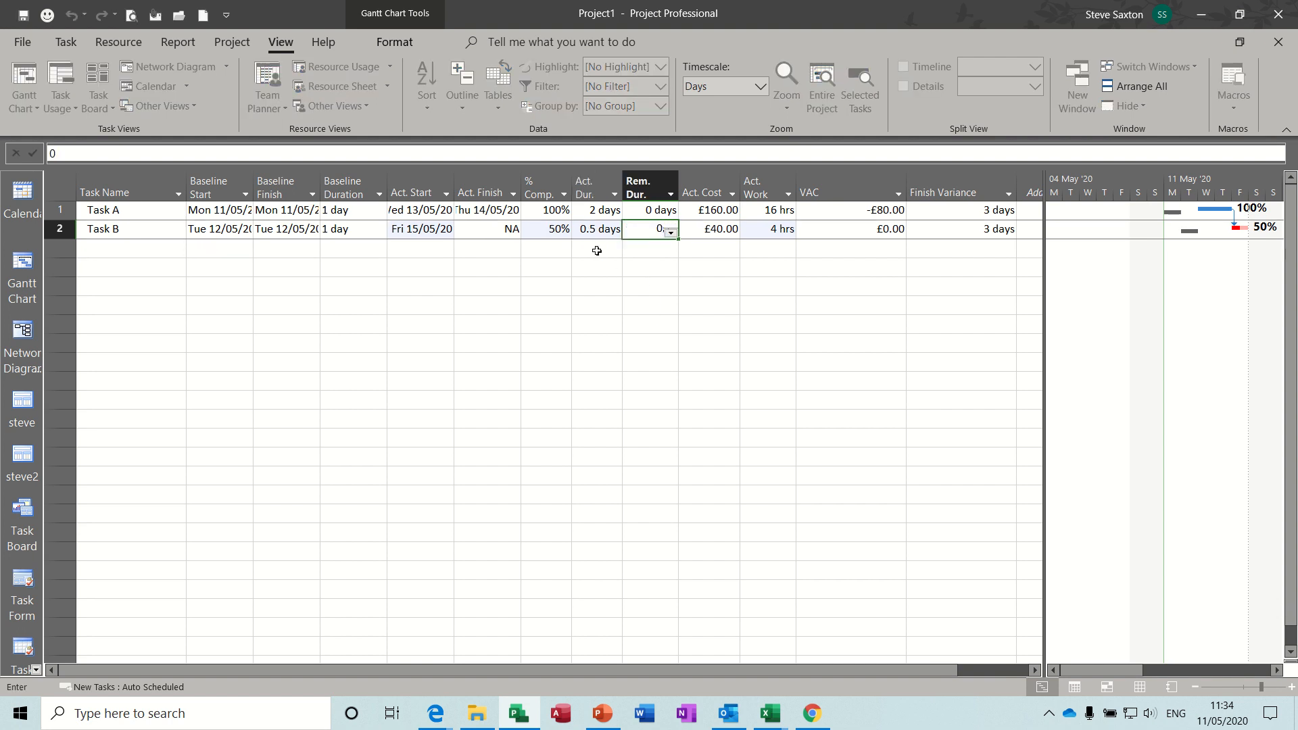
click(597, 250)
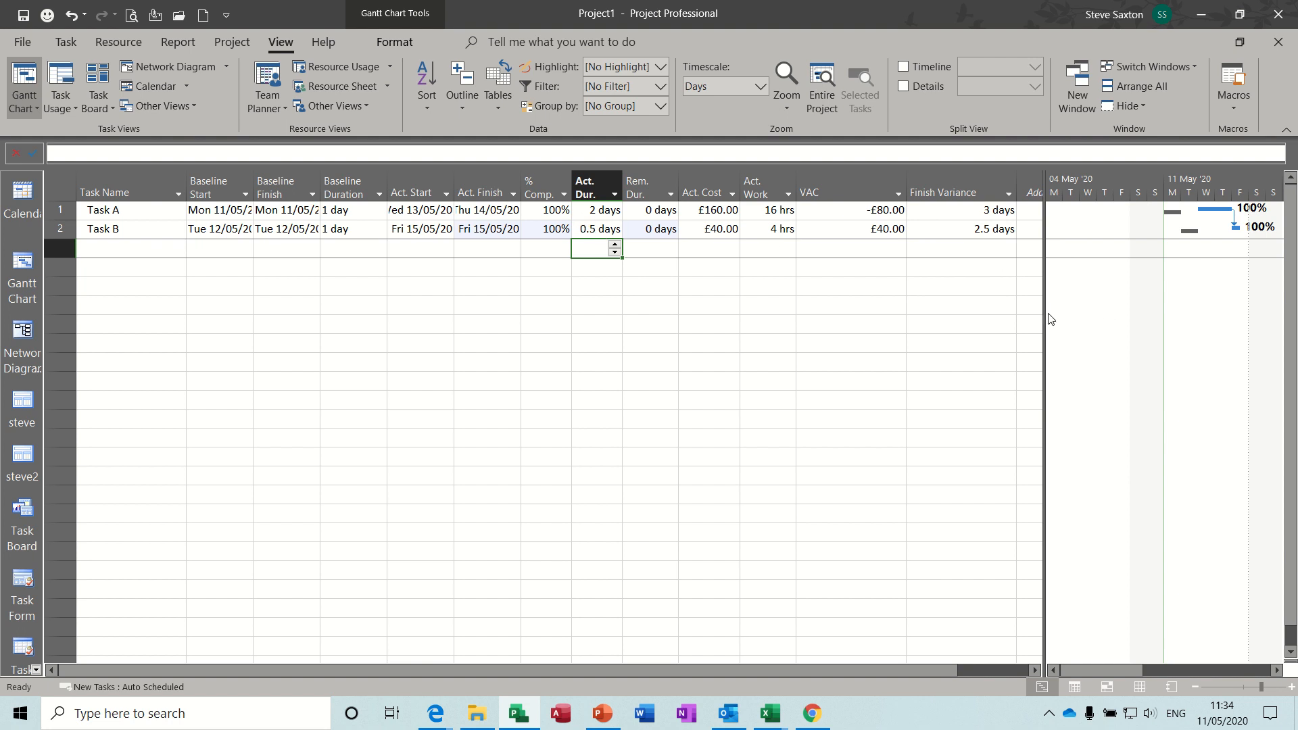
Compare the tasks' actual finish, baseline duration and finish variance in the table, and examine their bars in the Tracking Gantt chart
drag(1045, 312, 1120, 312)
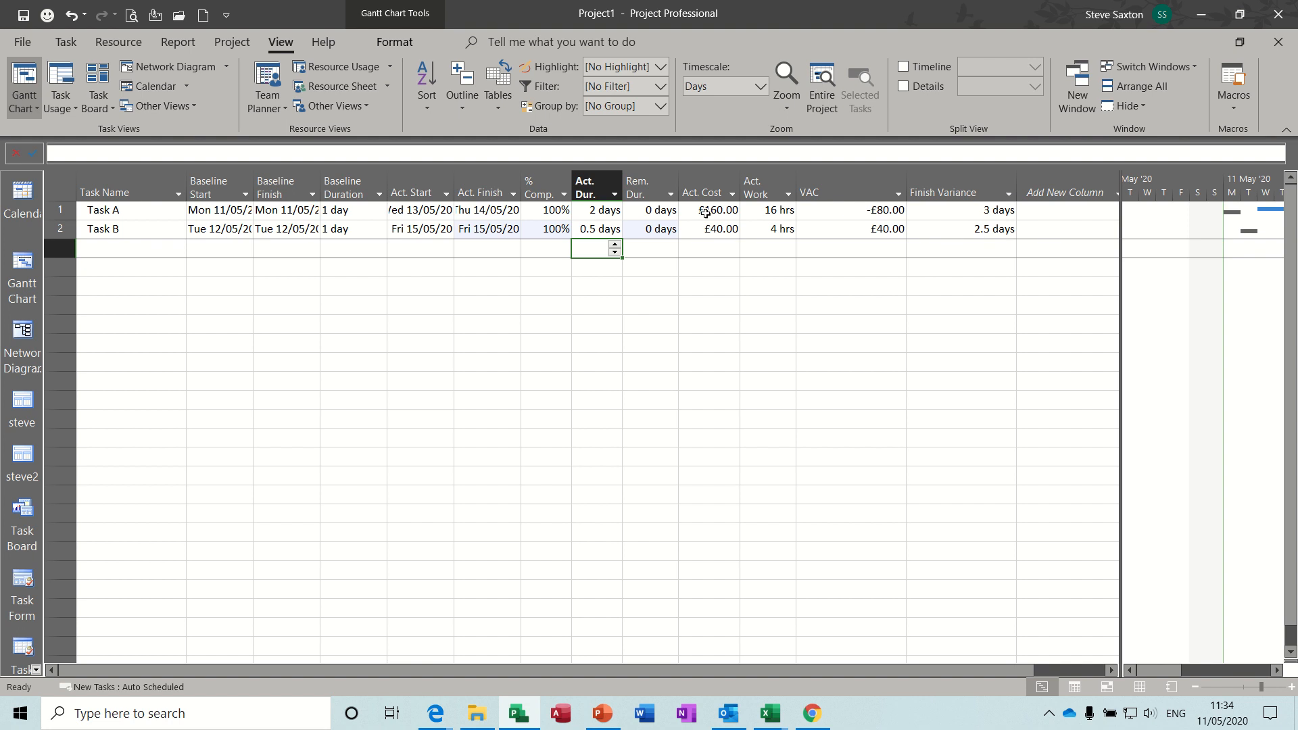
click(487, 228)
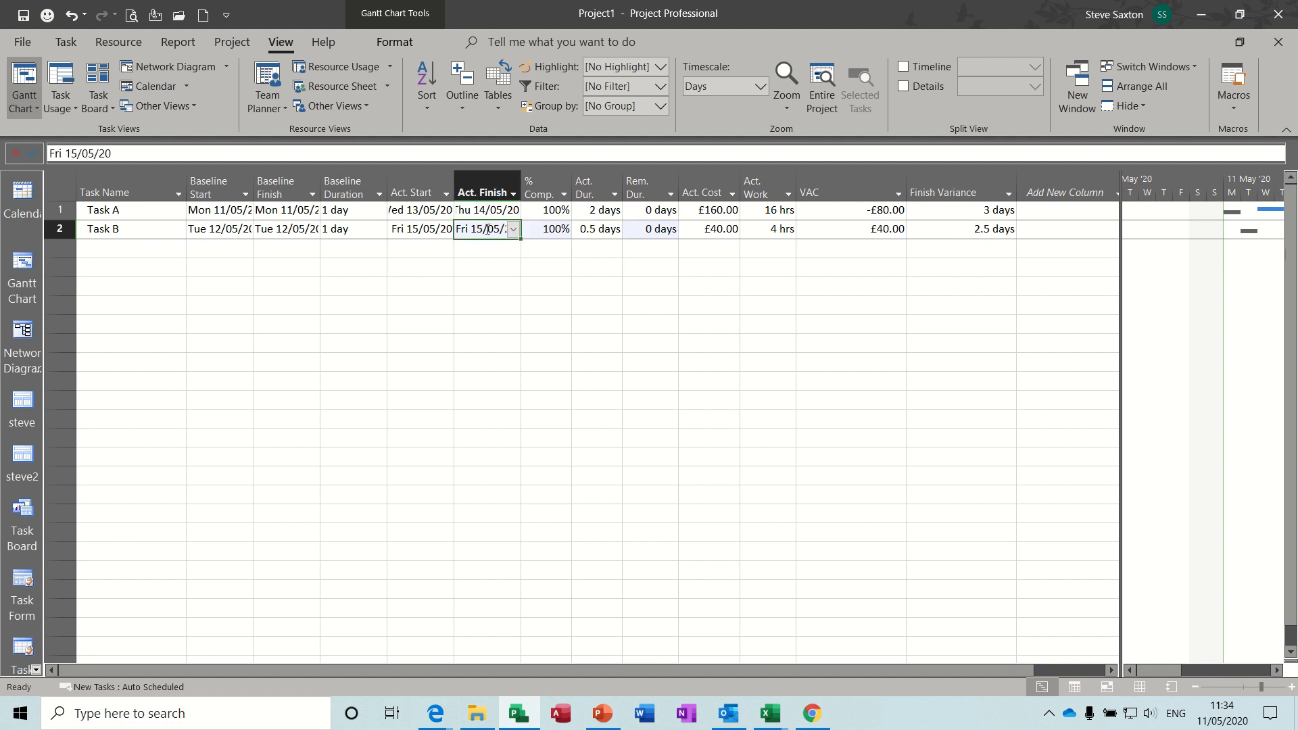
click(372, 210)
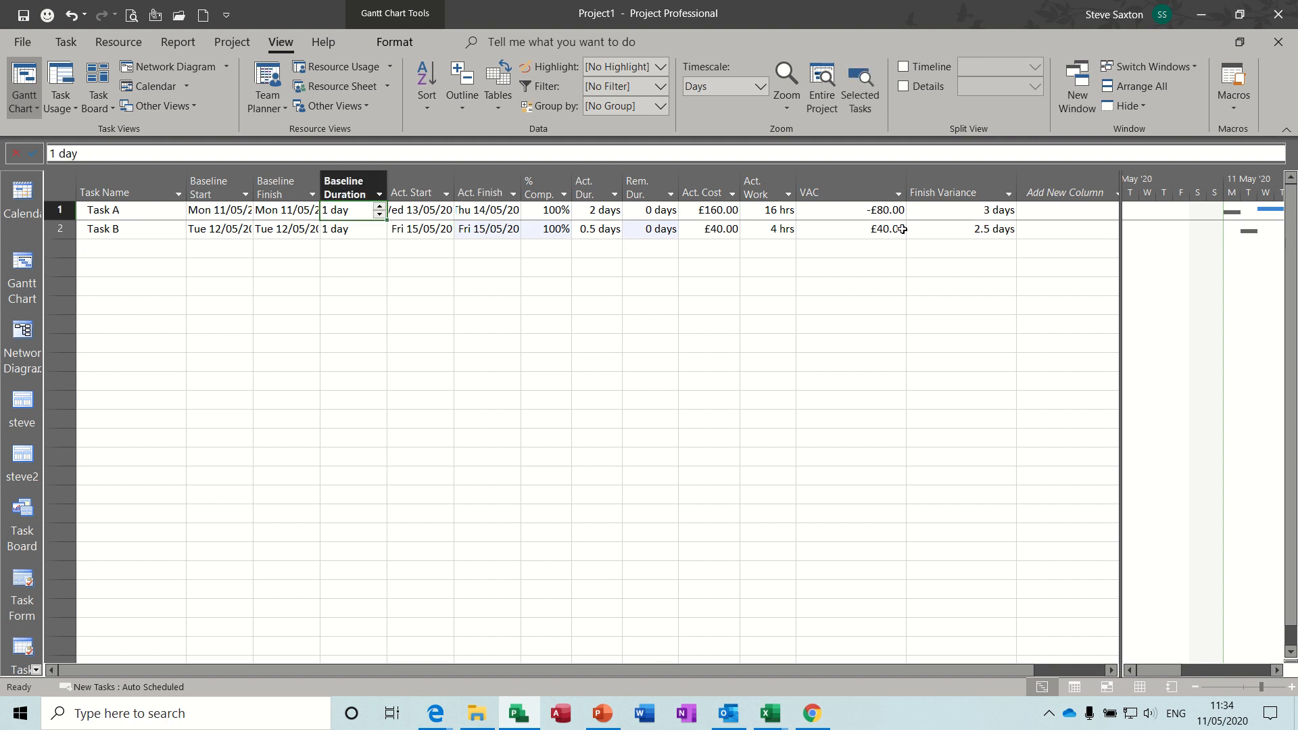
click(985, 233)
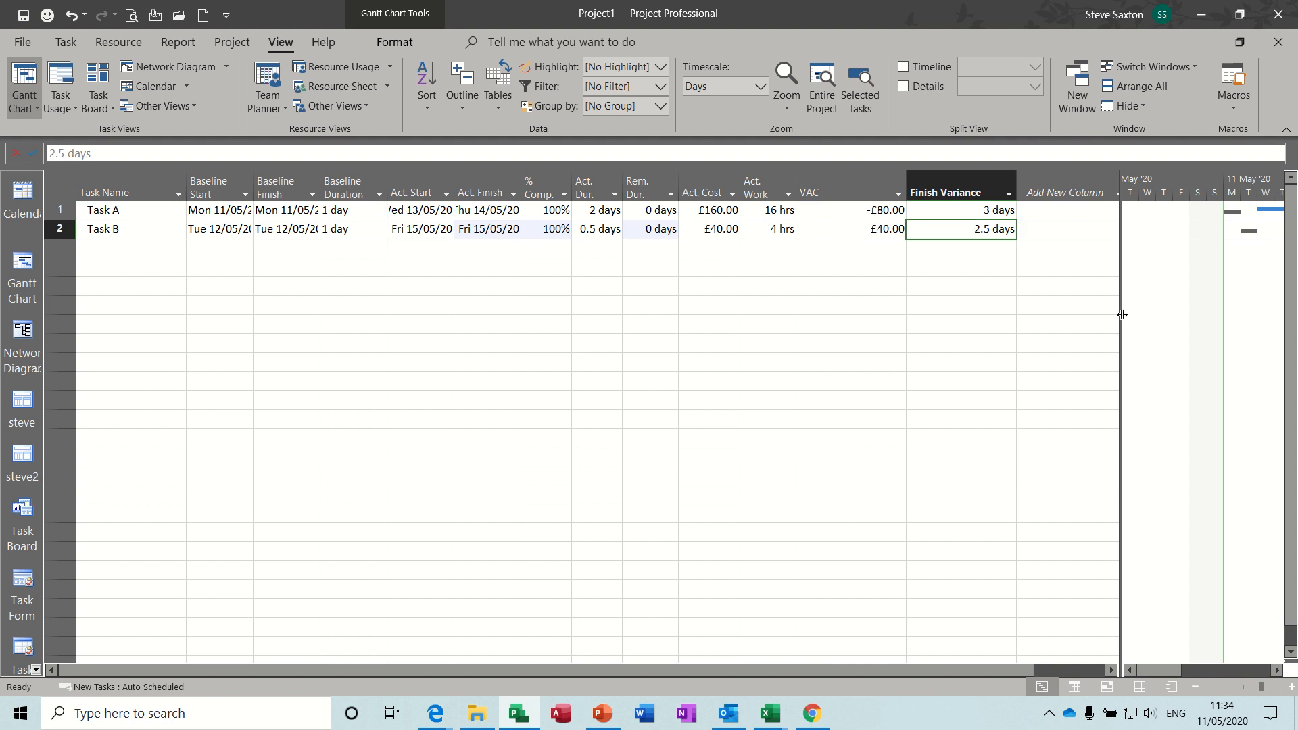
drag(1123, 317, 802, 318)
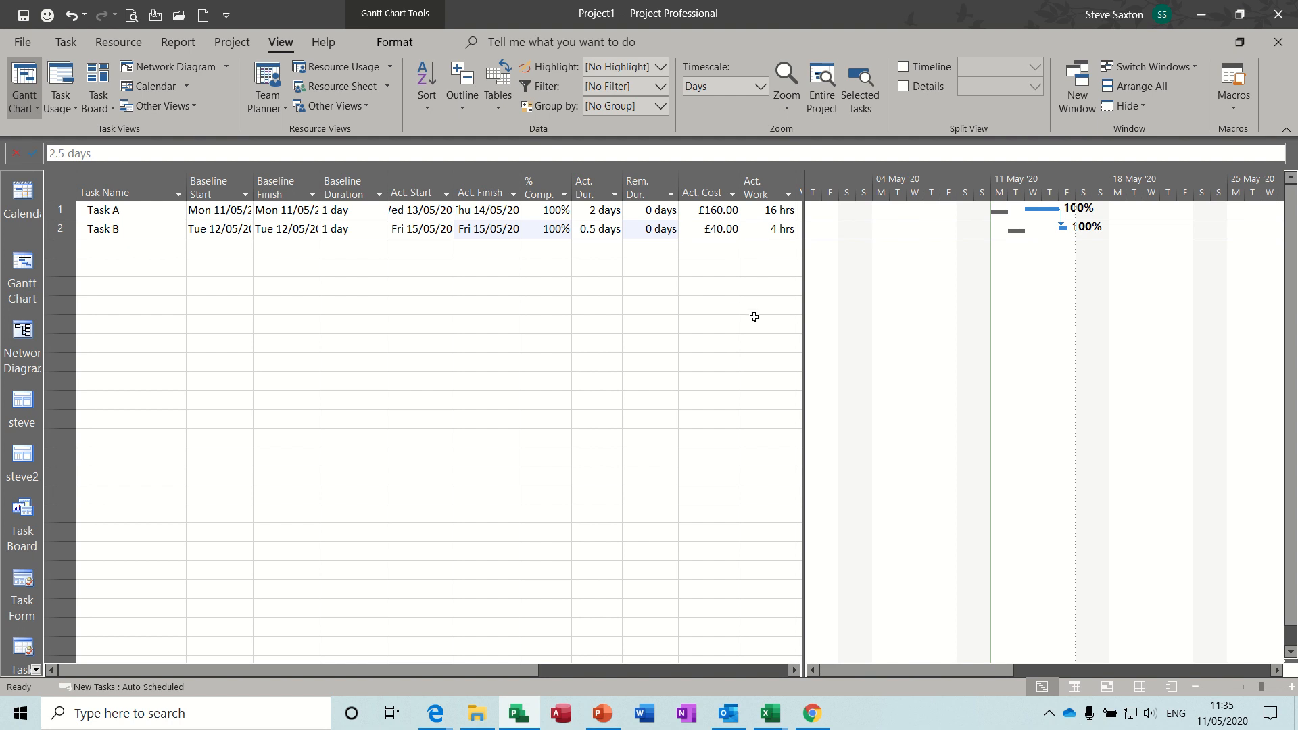
drag(806, 344, 745, 345)
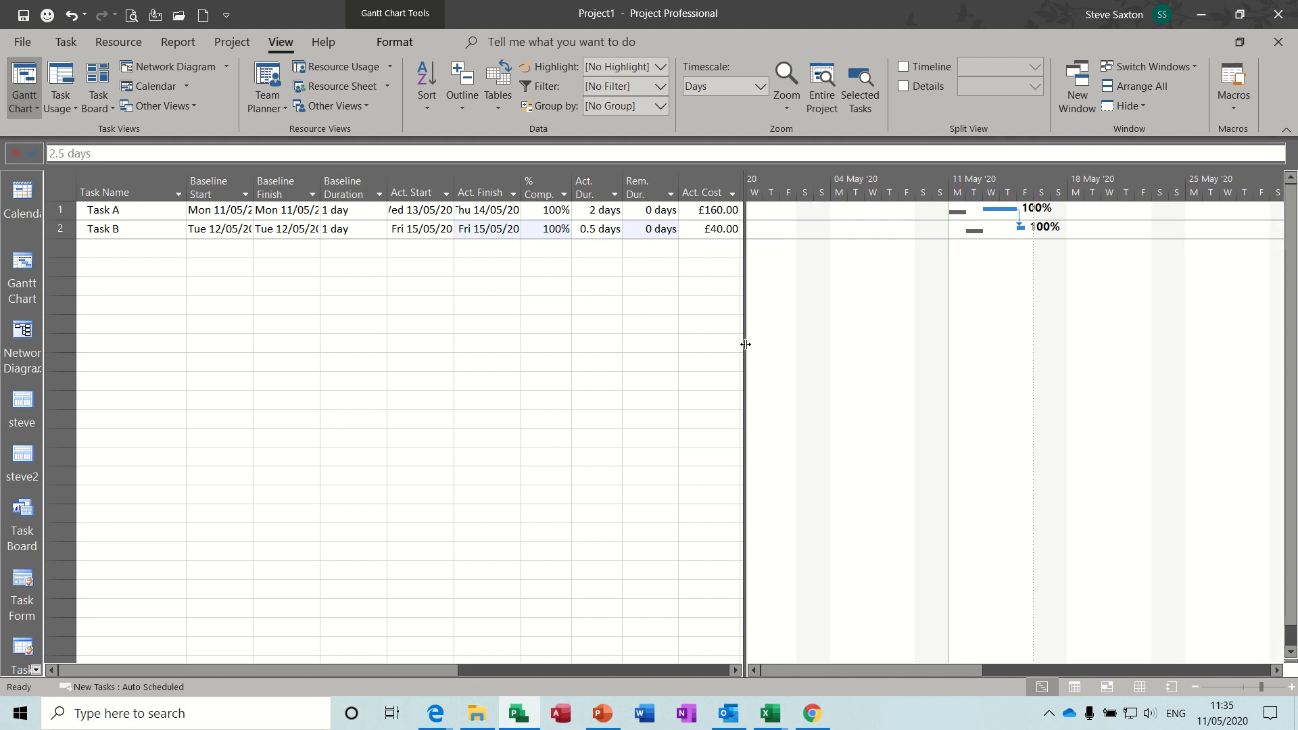
Open the recent Status report and examine its task table and its chart of baseline and actual work
click(179, 43)
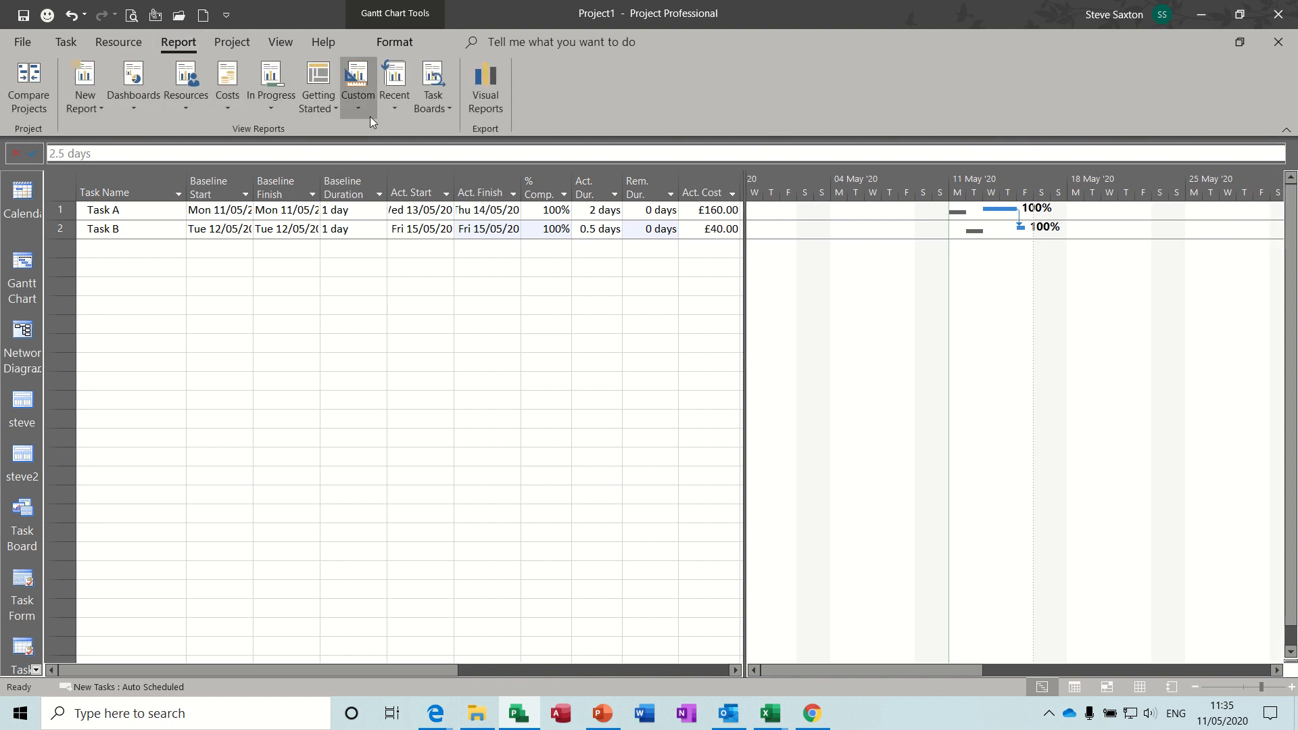
click(395, 108)
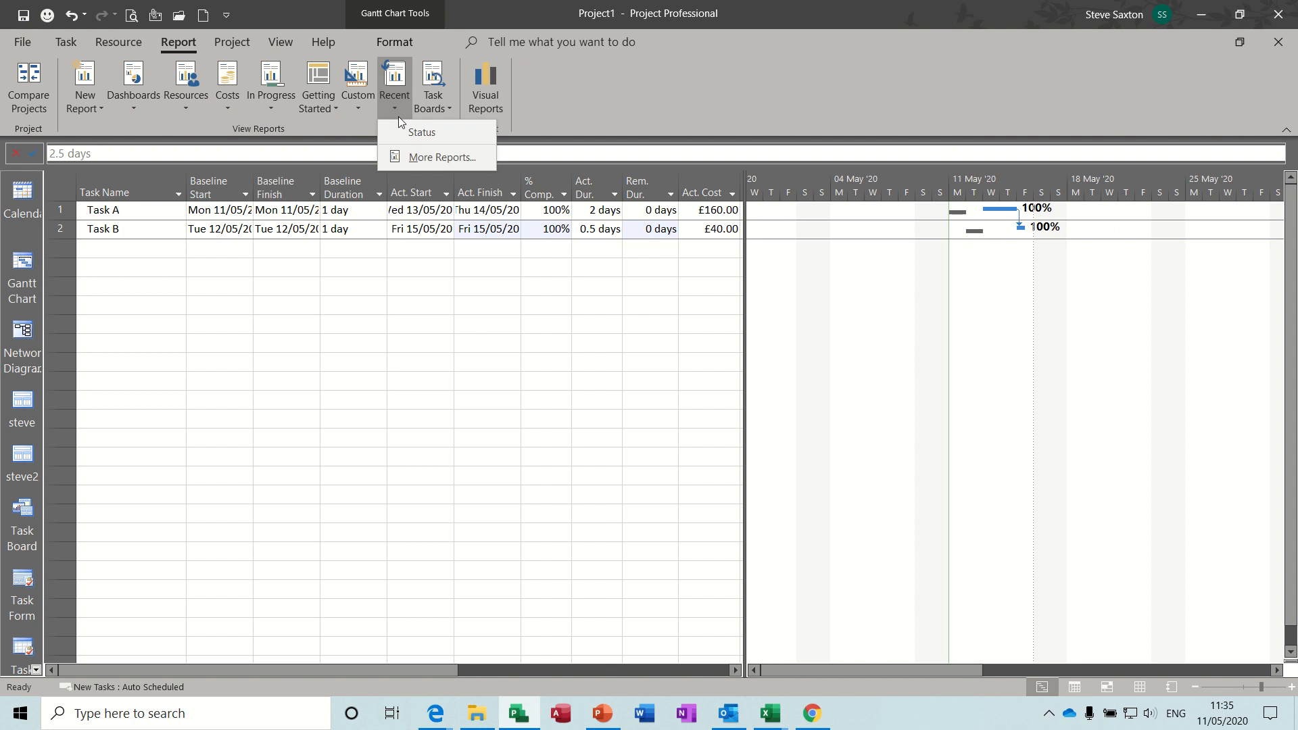
click(432, 134)
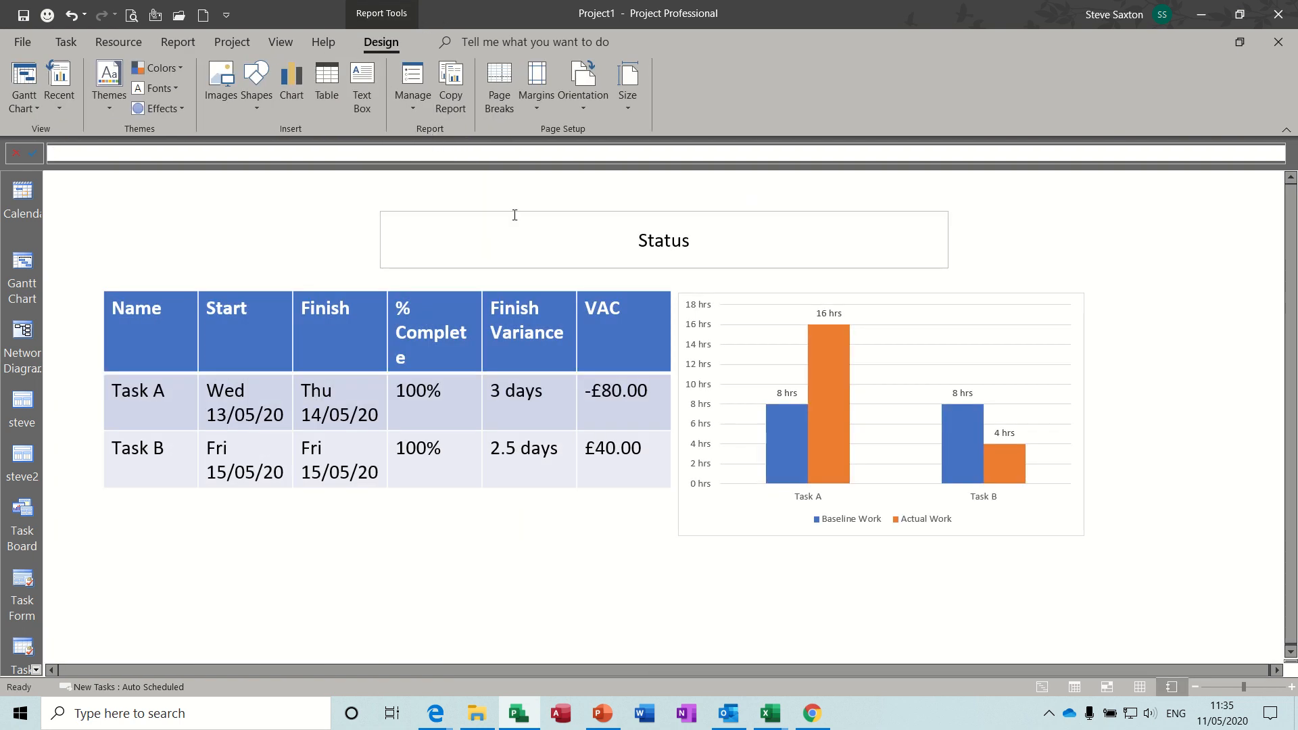
click(724, 300)
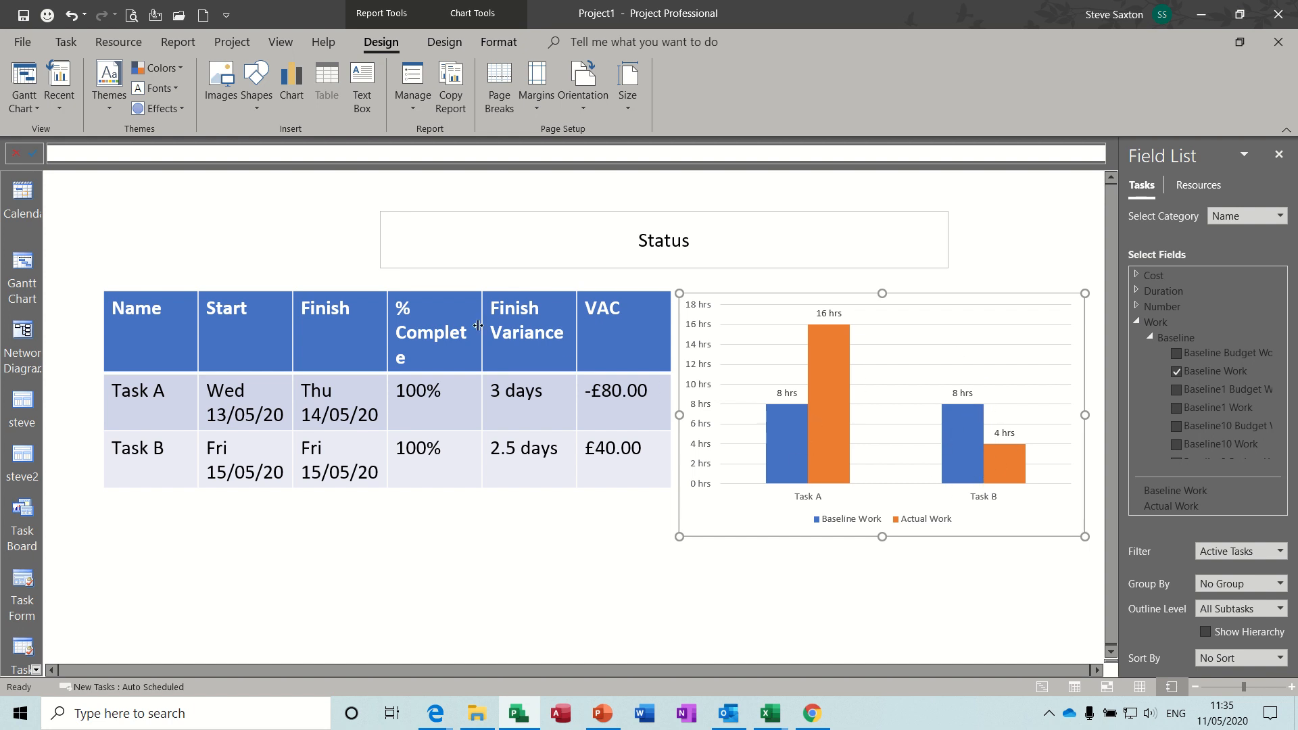
click(449, 294)
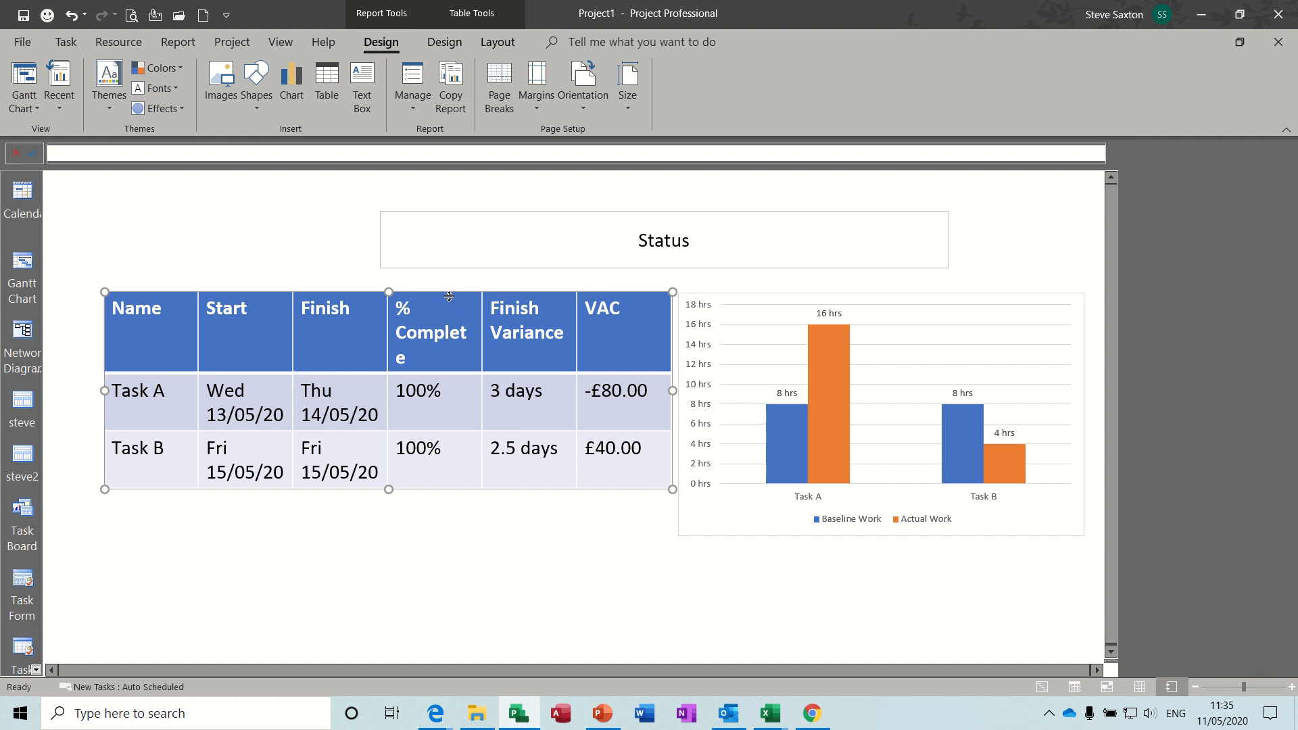
click(723, 334)
click(698, 297)
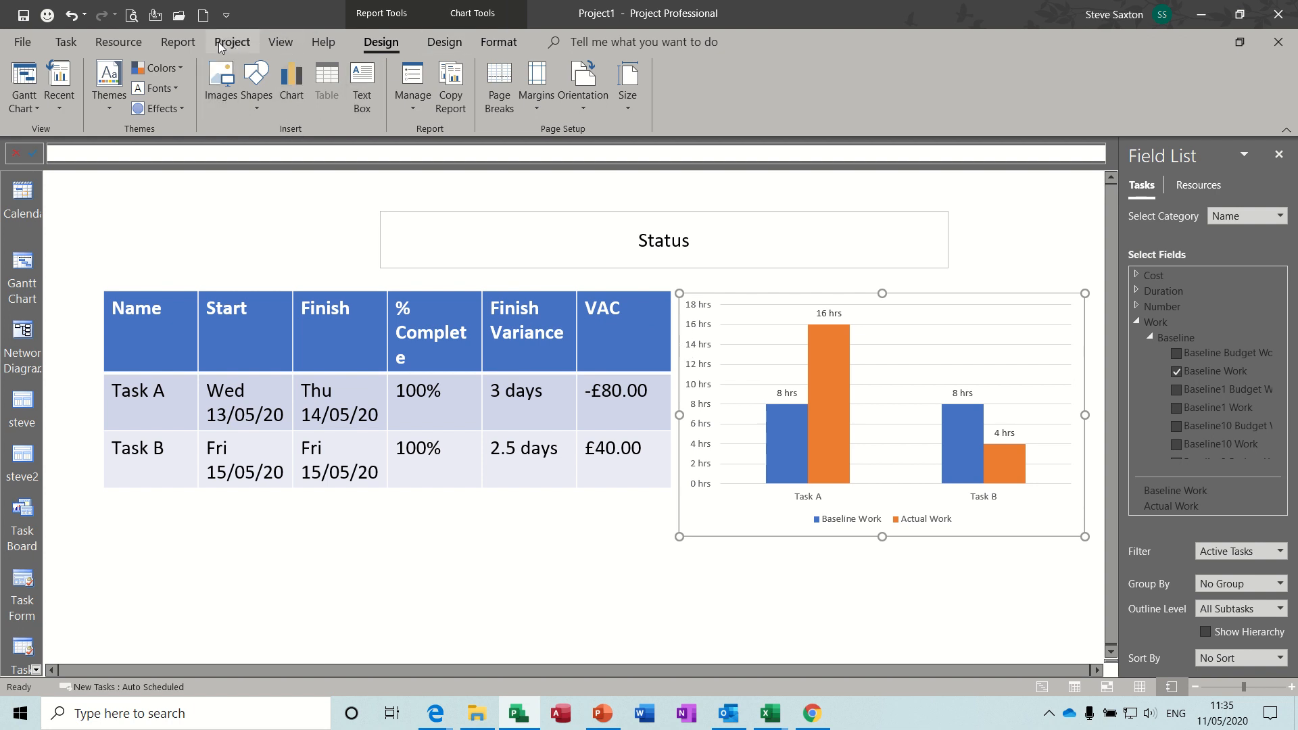
Create a new blank report named status1
click(179, 42)
click(82, 79)
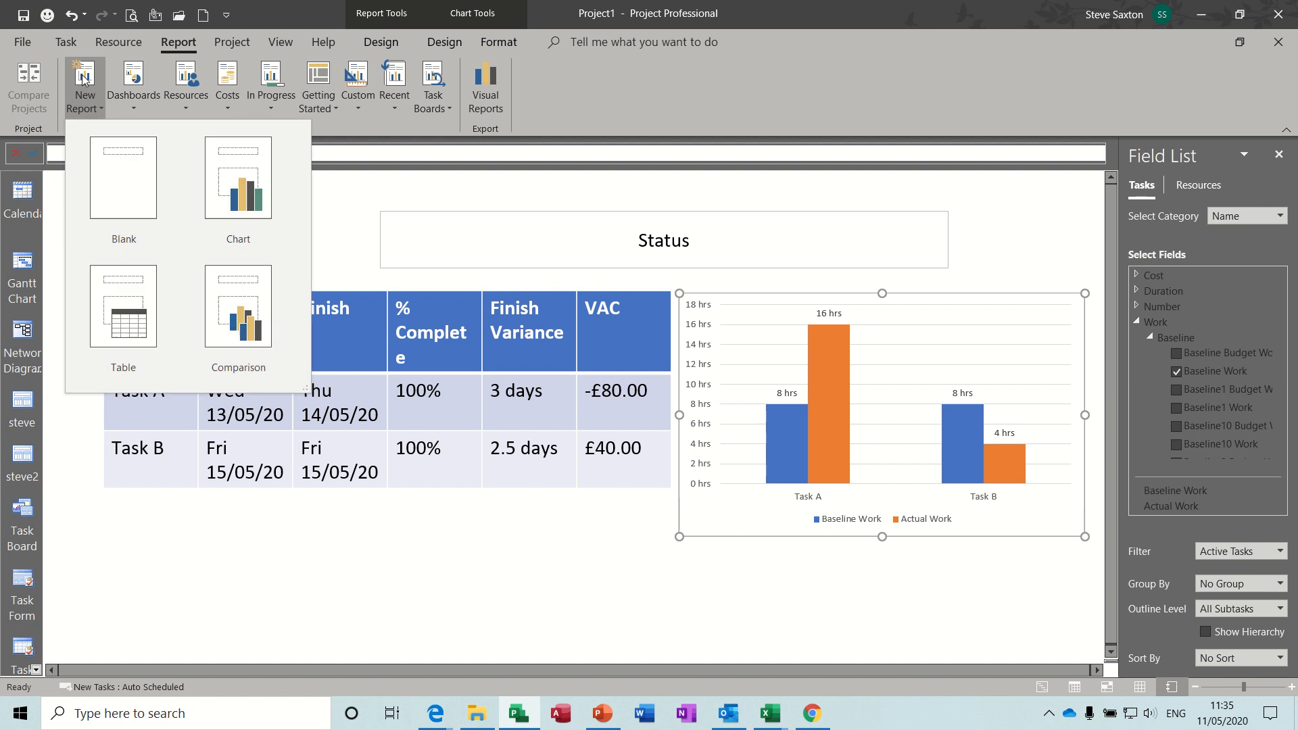
click(140, 190)
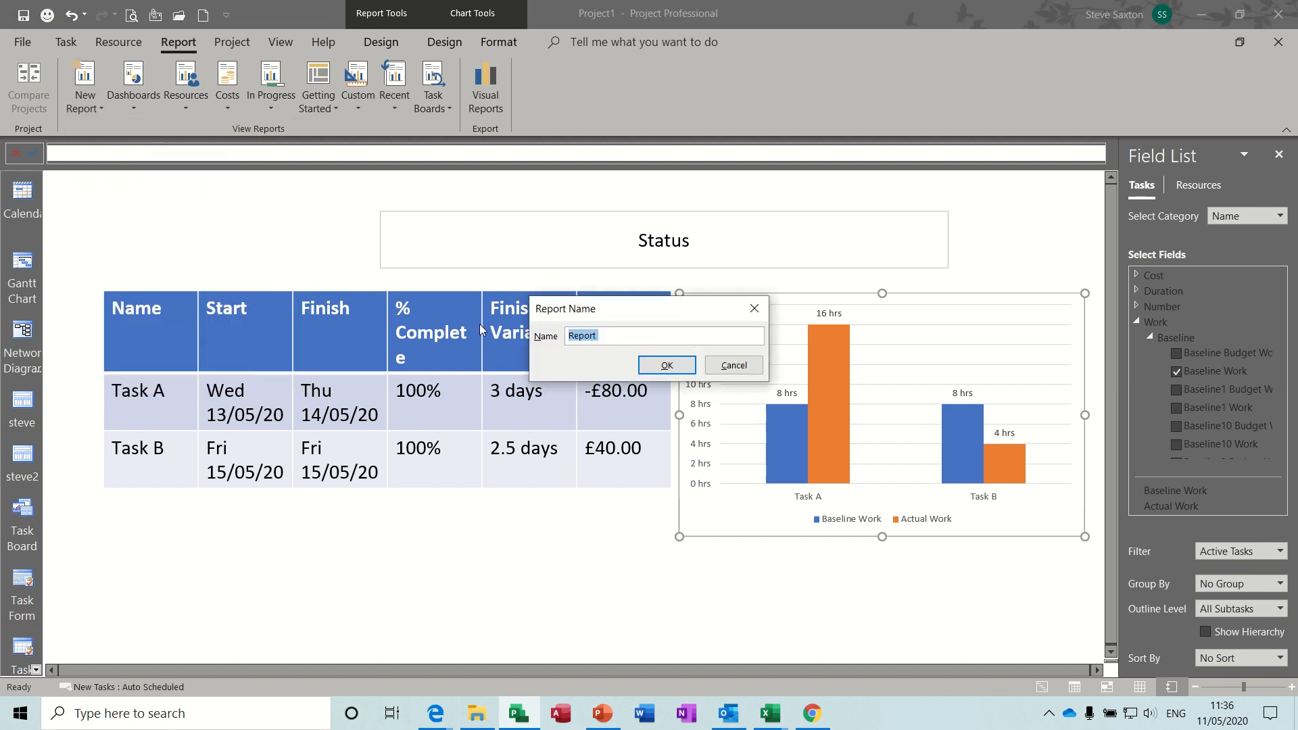
text(status1)
key(Return)
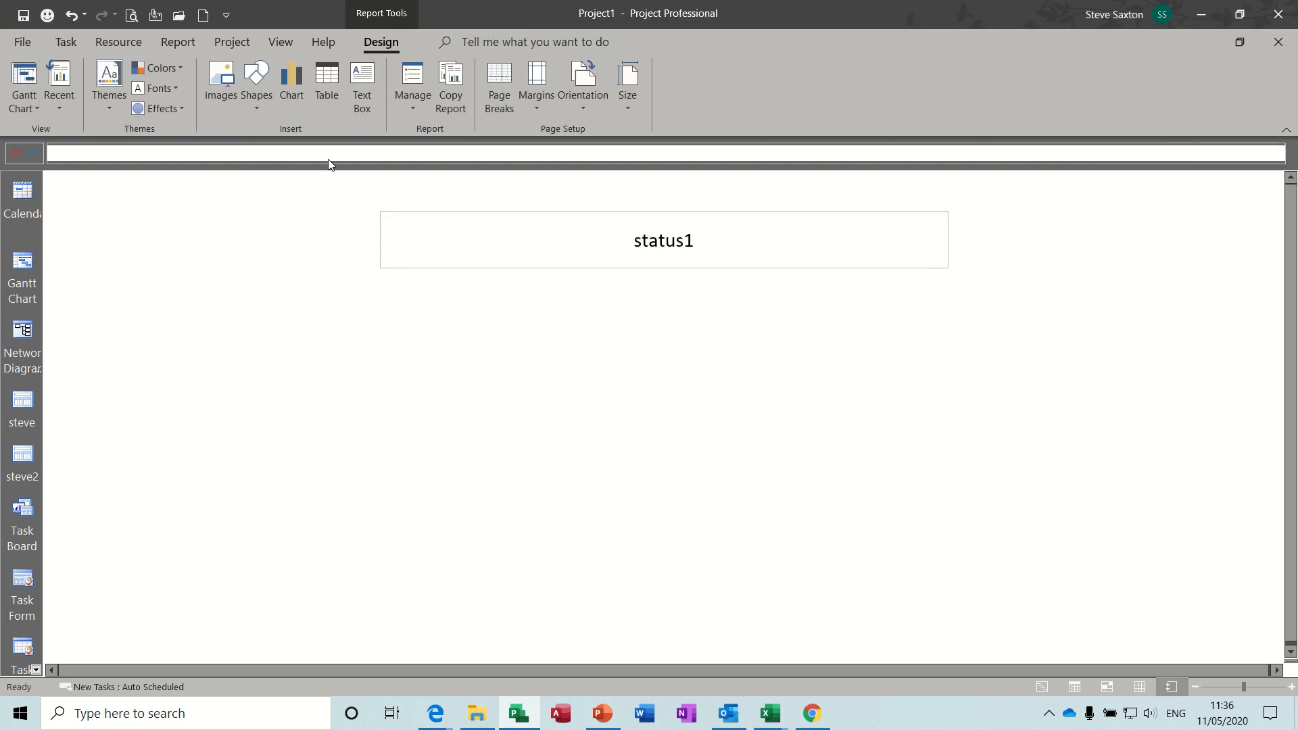
Insert a table beneath the report title, near the page's left edge, and set its outline level to All Subtasks
click(326, 82)
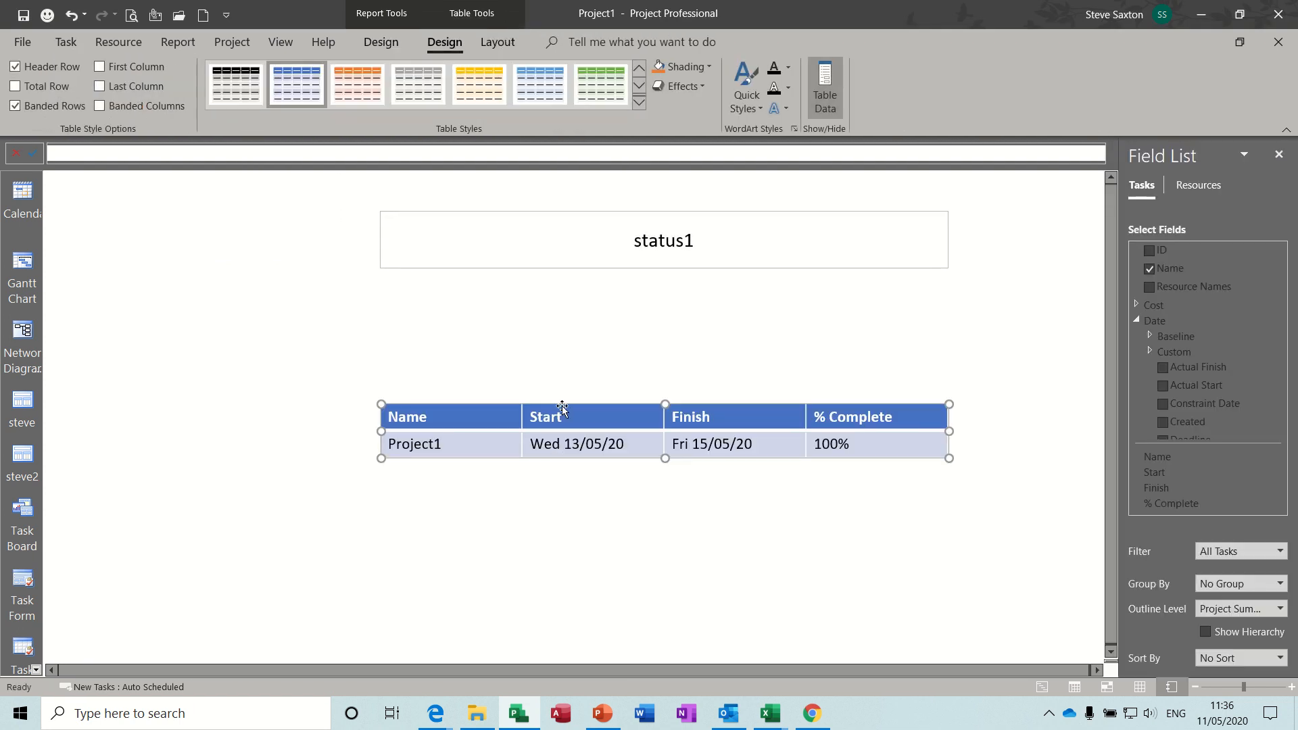
drag(562, 408, 293, 309)
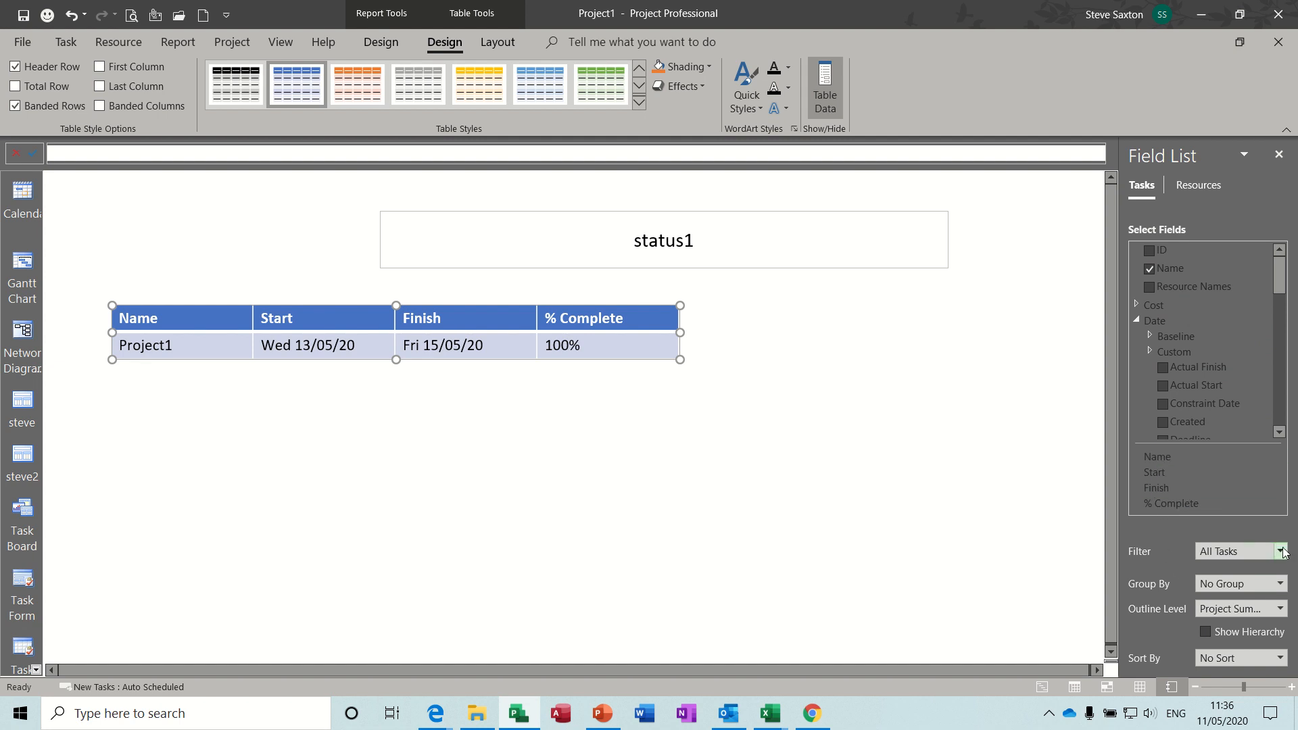
click(1280, 609)
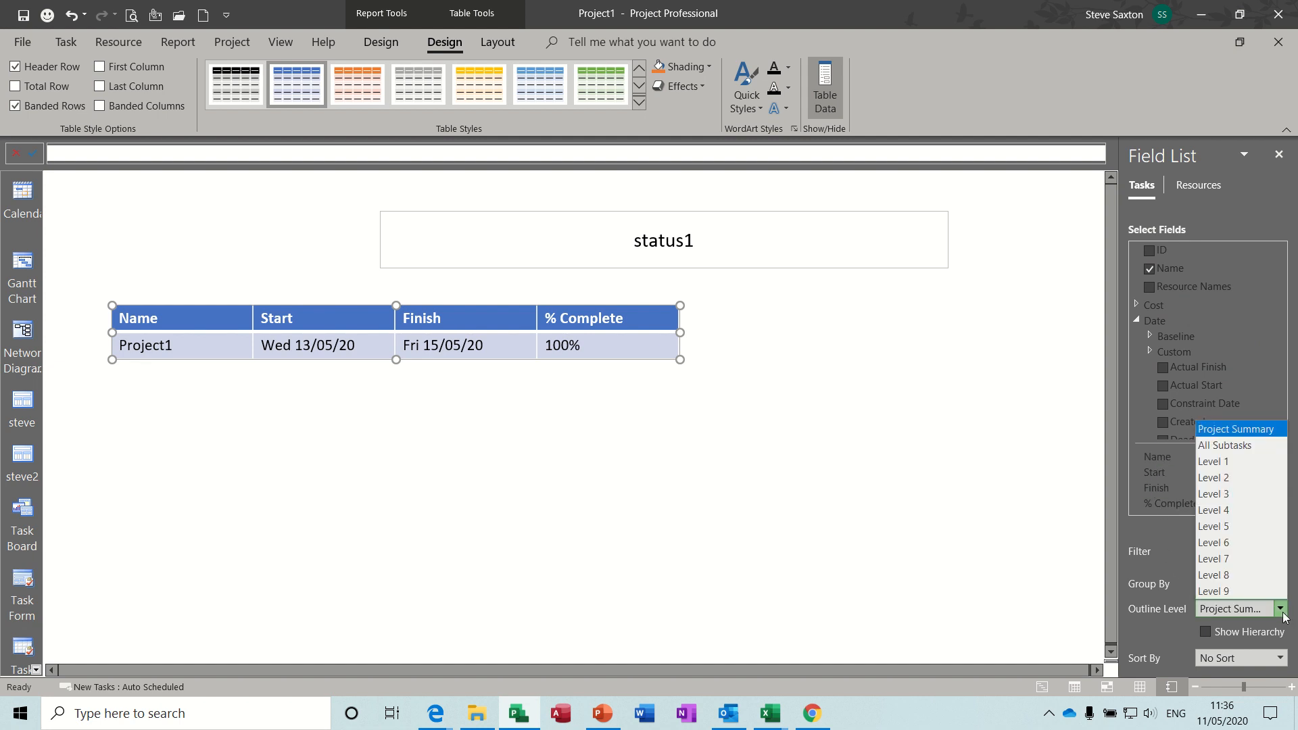
click(1239, 442)
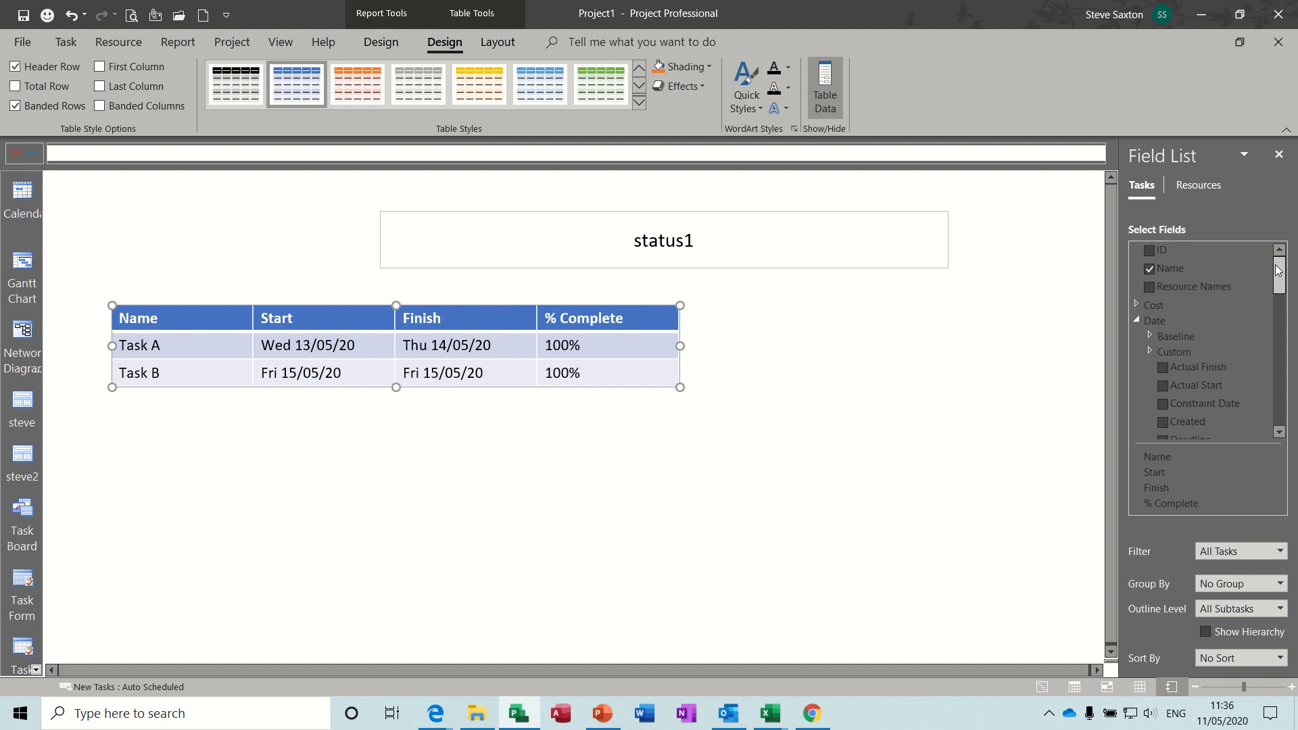
drag(1279, 282, 1279, 278)
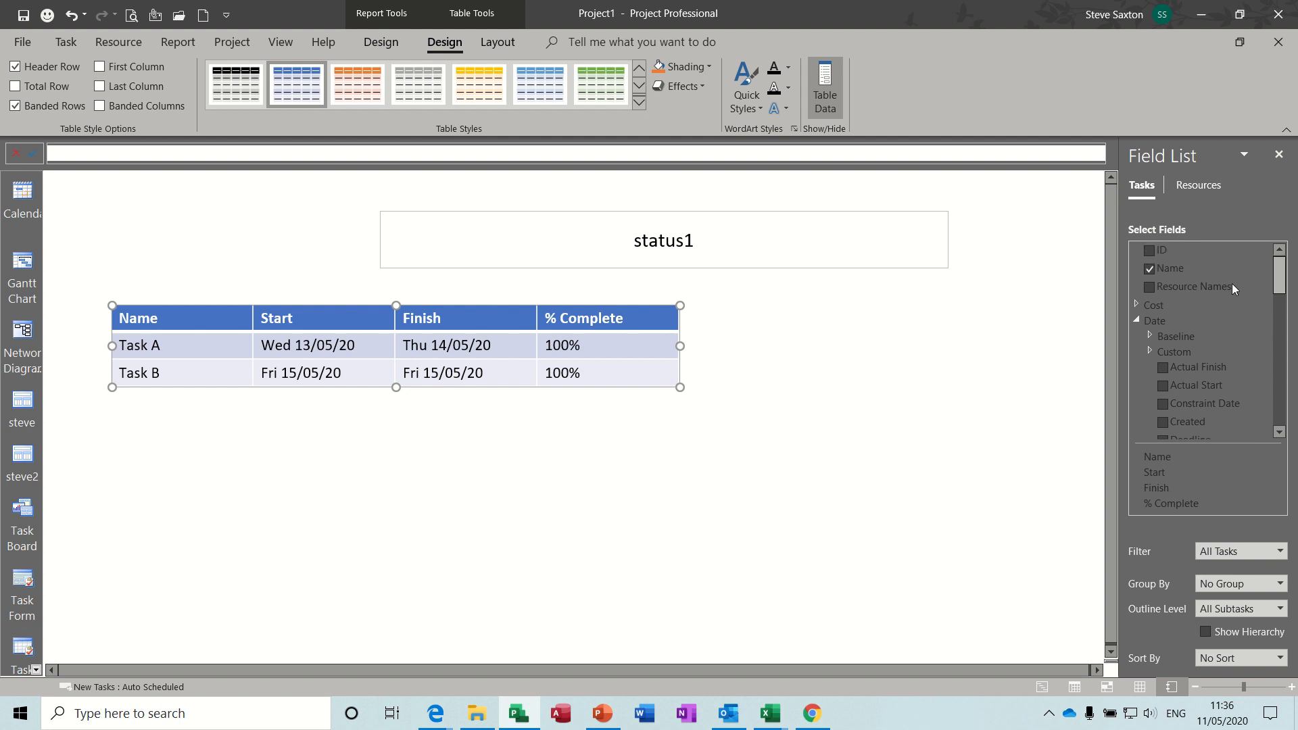
Add the VAC, Finish Variance and Duration Variance fields to the status1 report table
click(1137, 302)
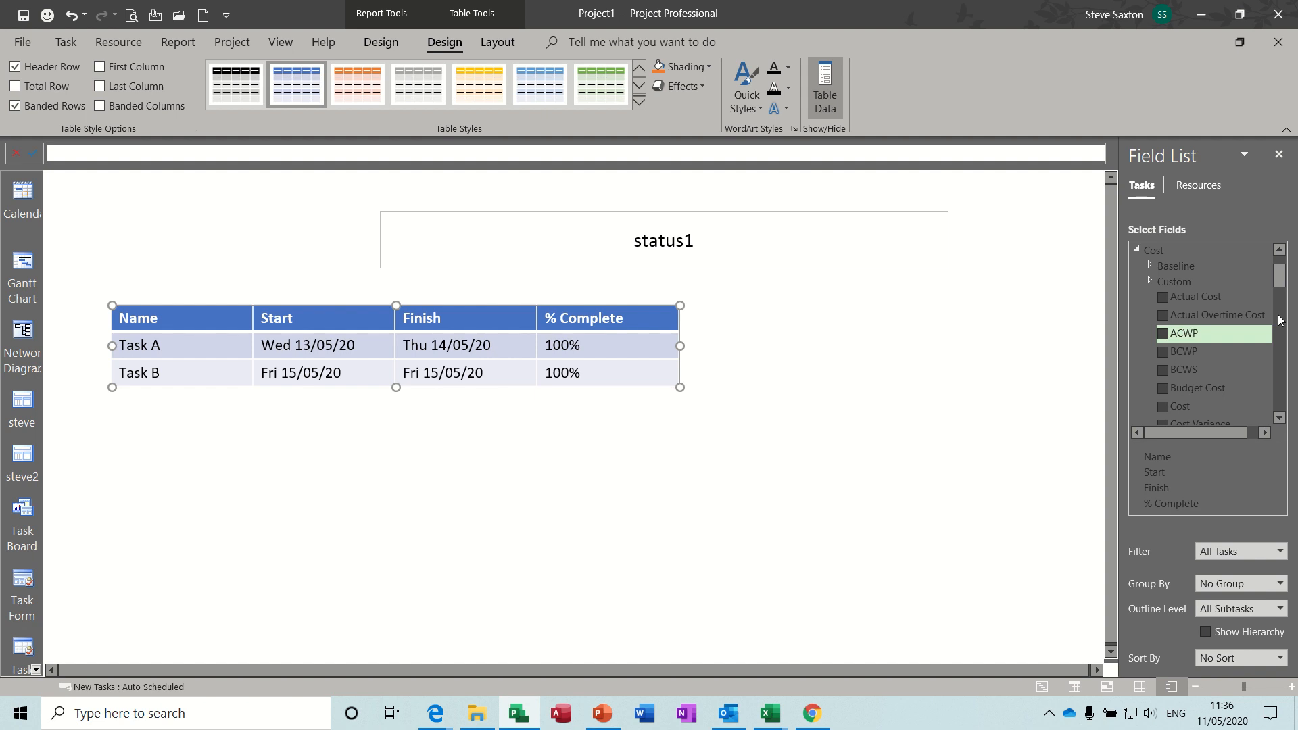
drag(1280, 280, 1279, 316)
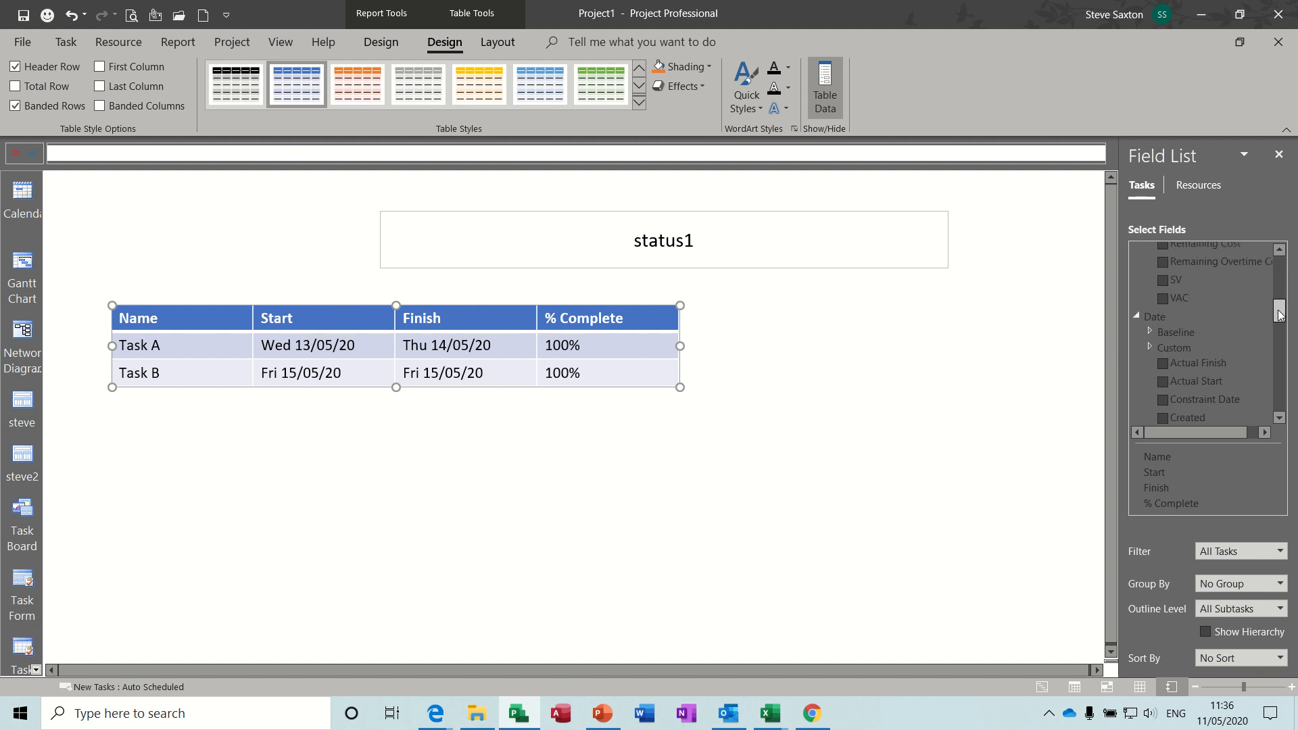
click(1163, 300)
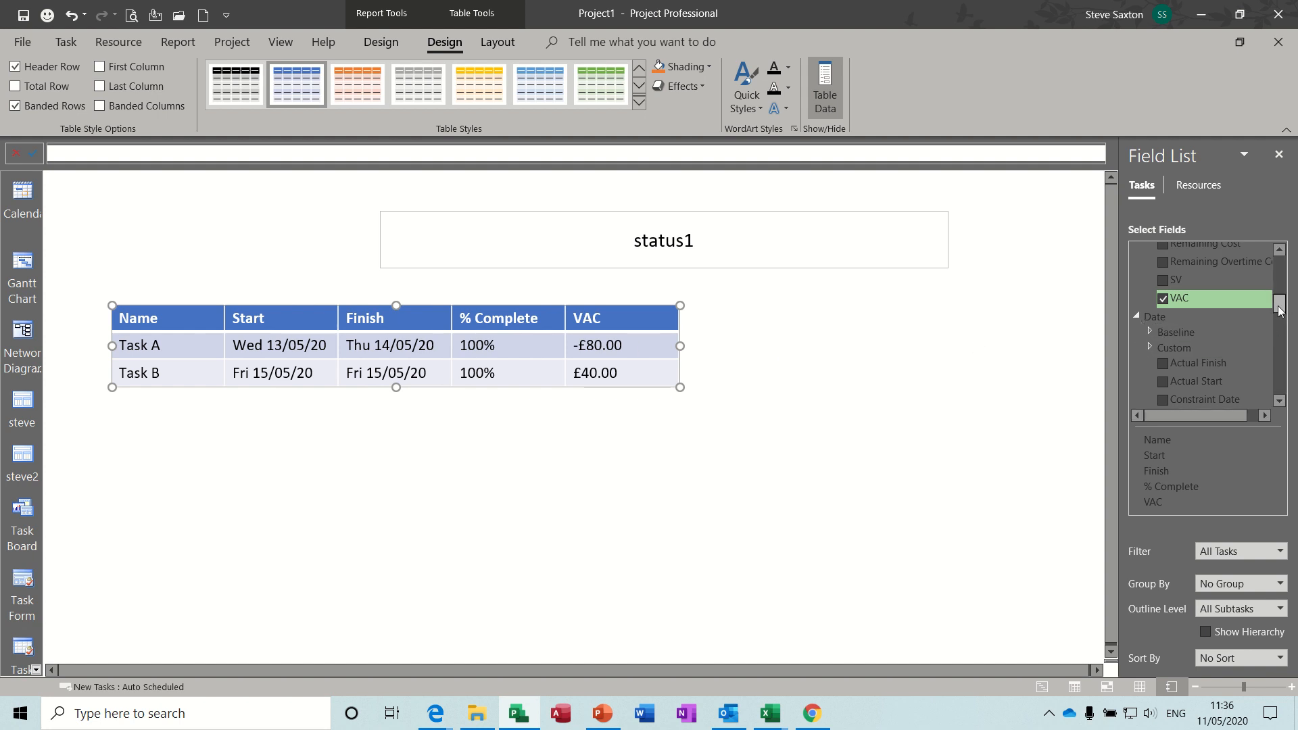
drag(1280, 311, 1275, 358)
click(1137, 329)
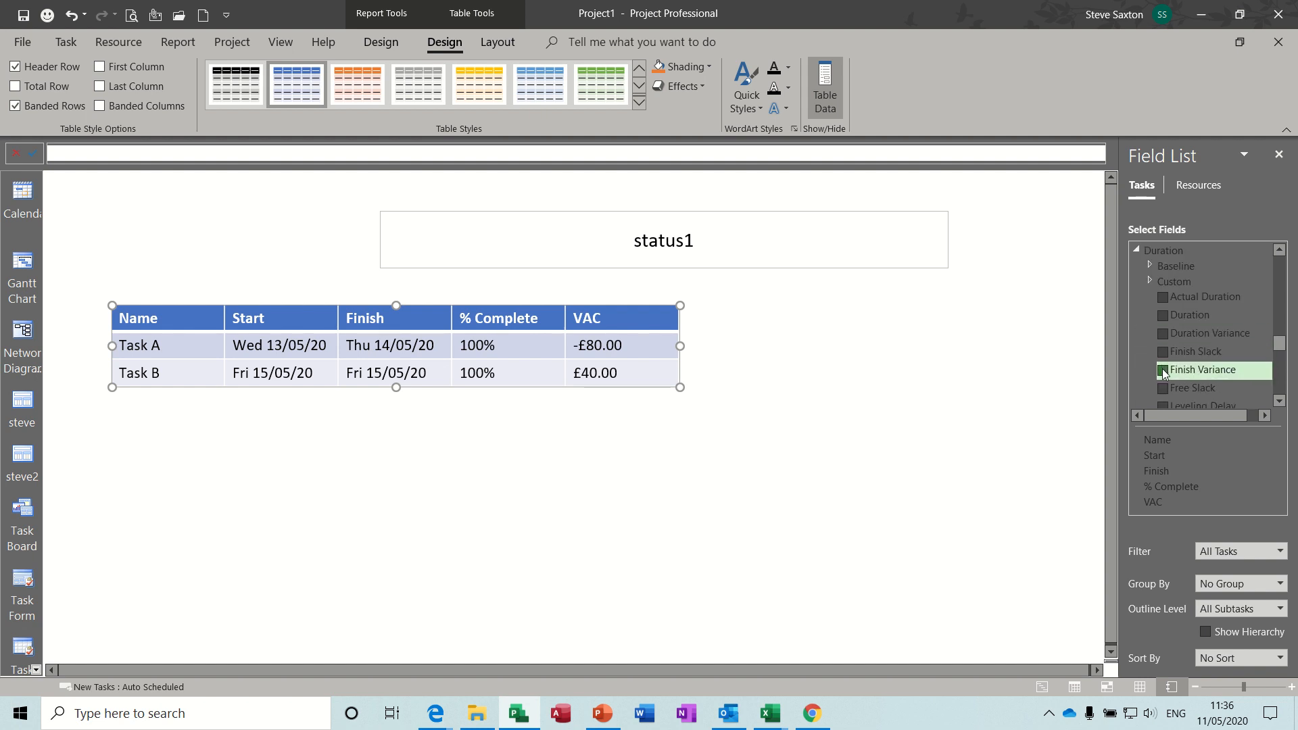
click(1163, 371)
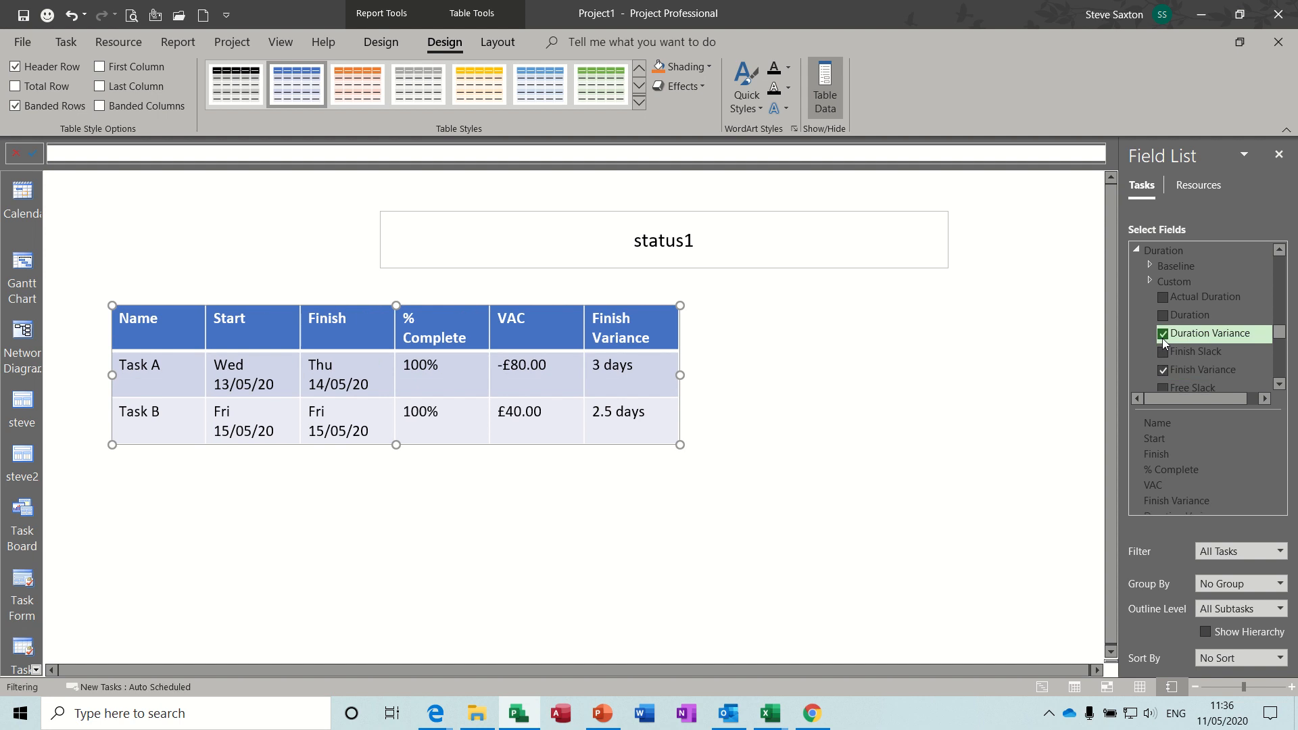
click(1164, 335)
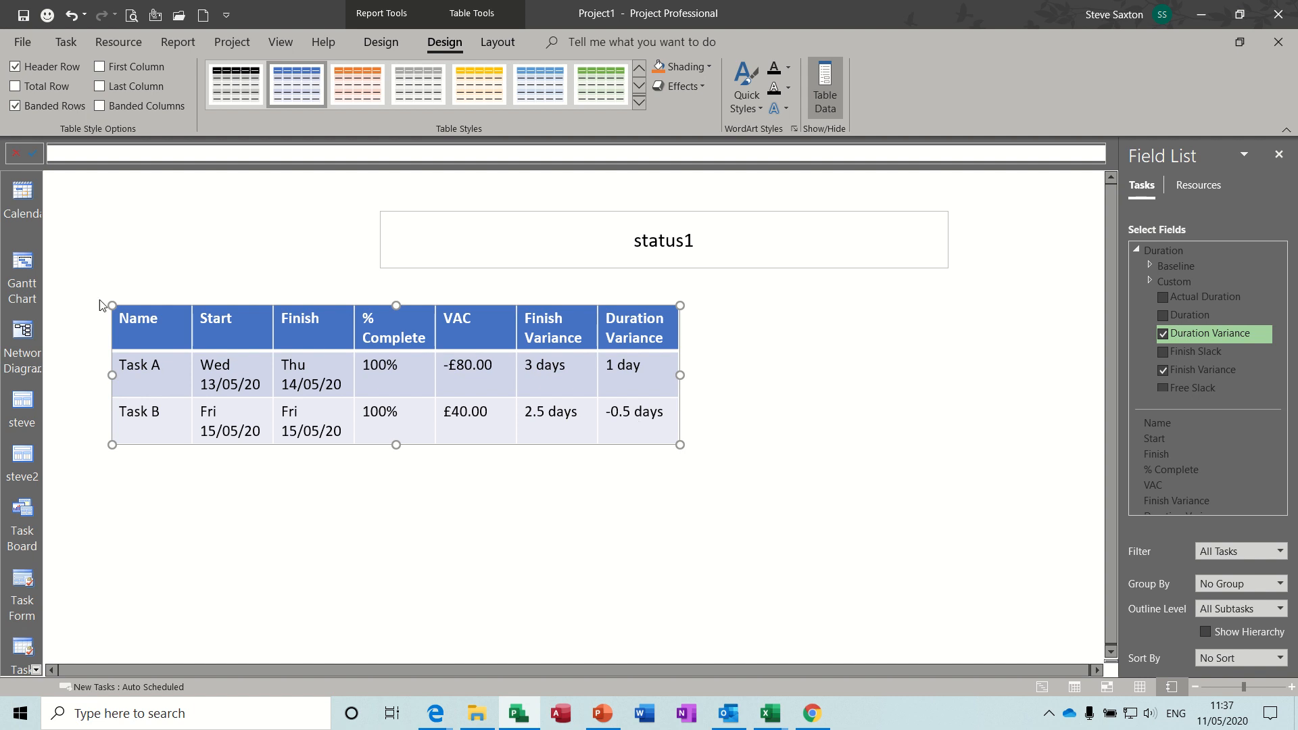
Switch to the Tracking Gantt view and widen its table area to reach the VAC and Finish Variance columns
click(36, 669)
click(36, 669)
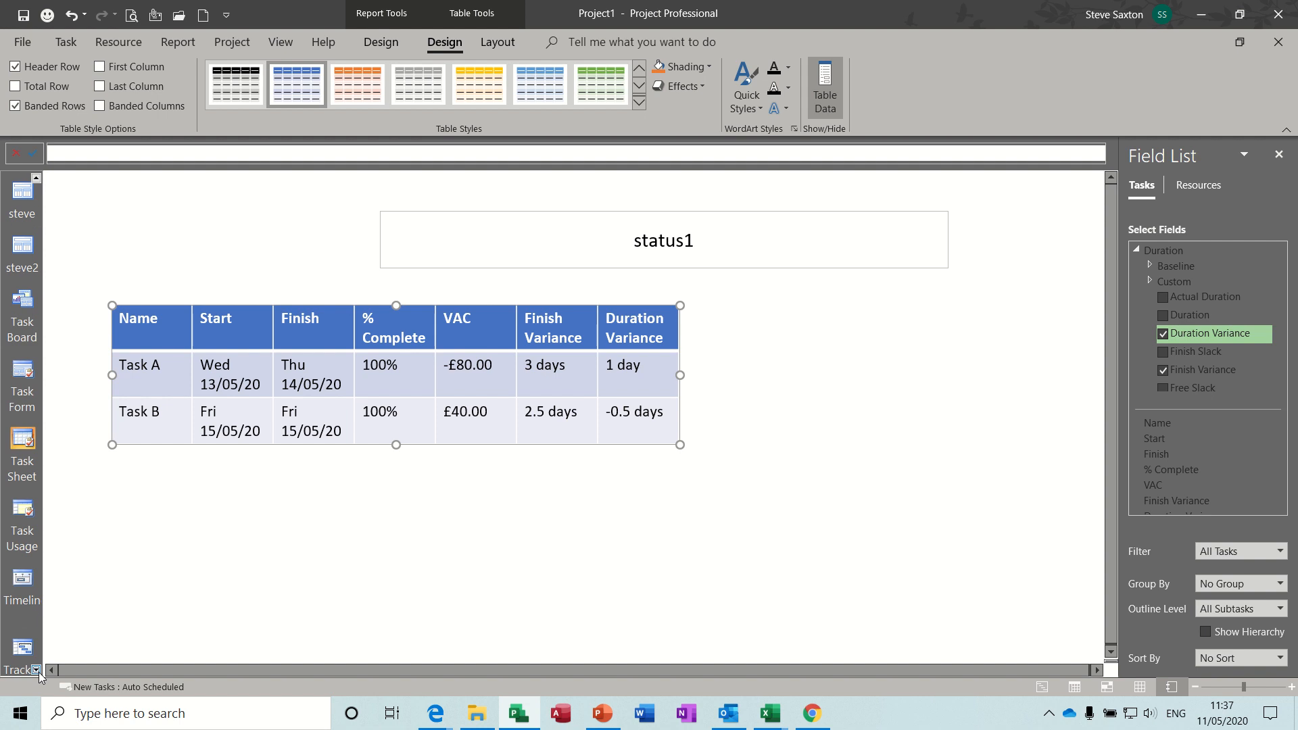
click(36, 670)
click(23, 589)
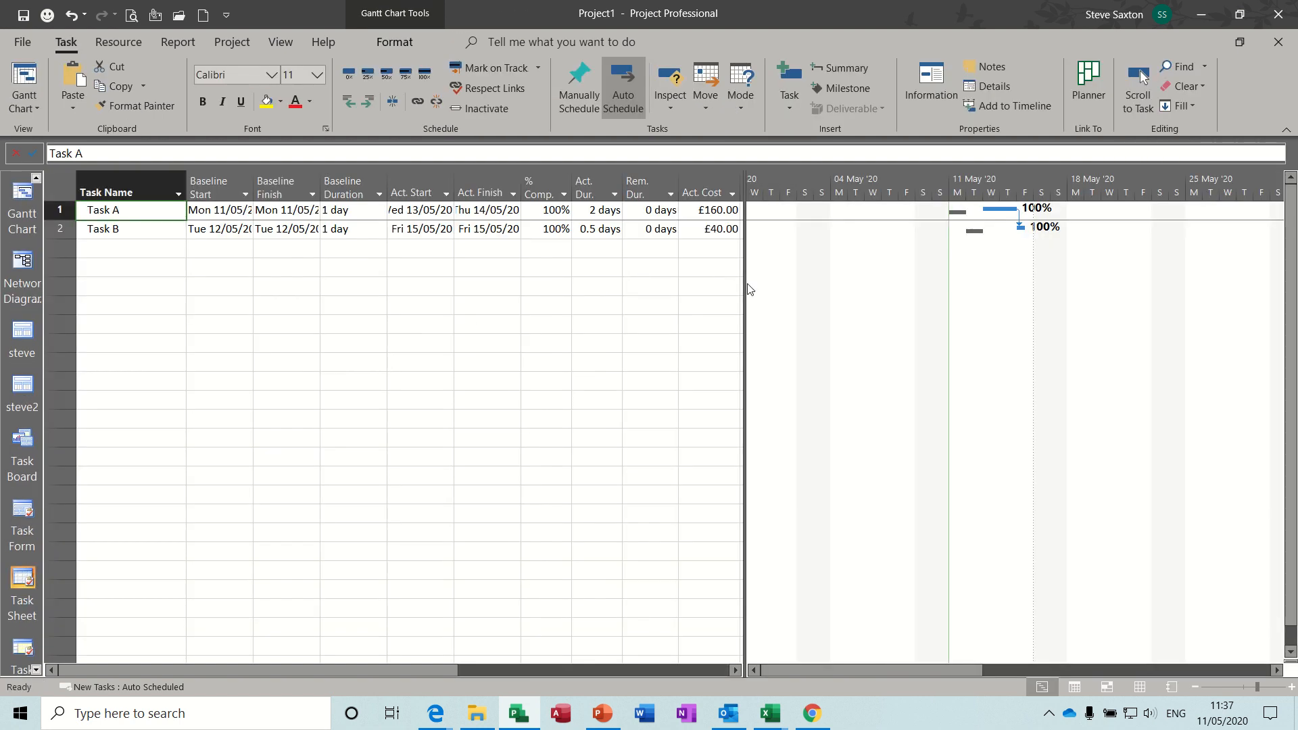
drag(745, 284, 957, 270)
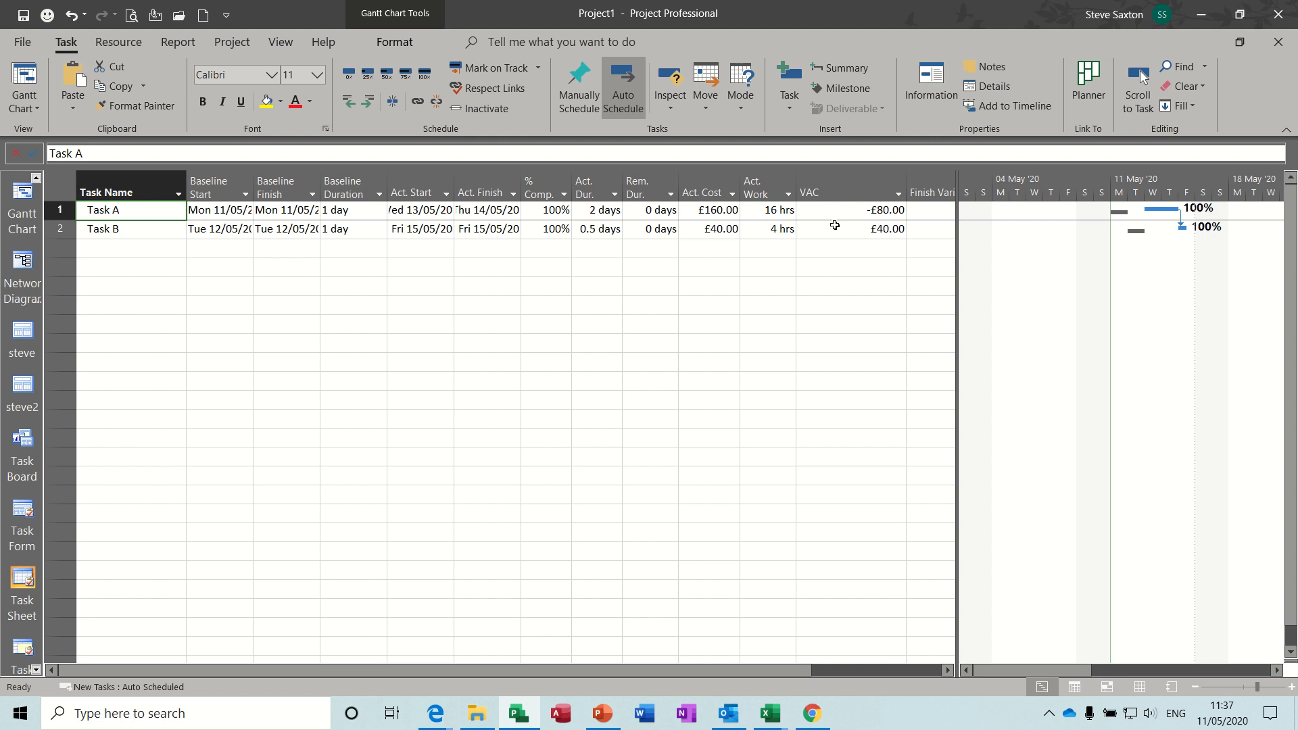
Add a Duration Variance column after Finish Variance in the task table and select Task B's value in it
click(930, 194)
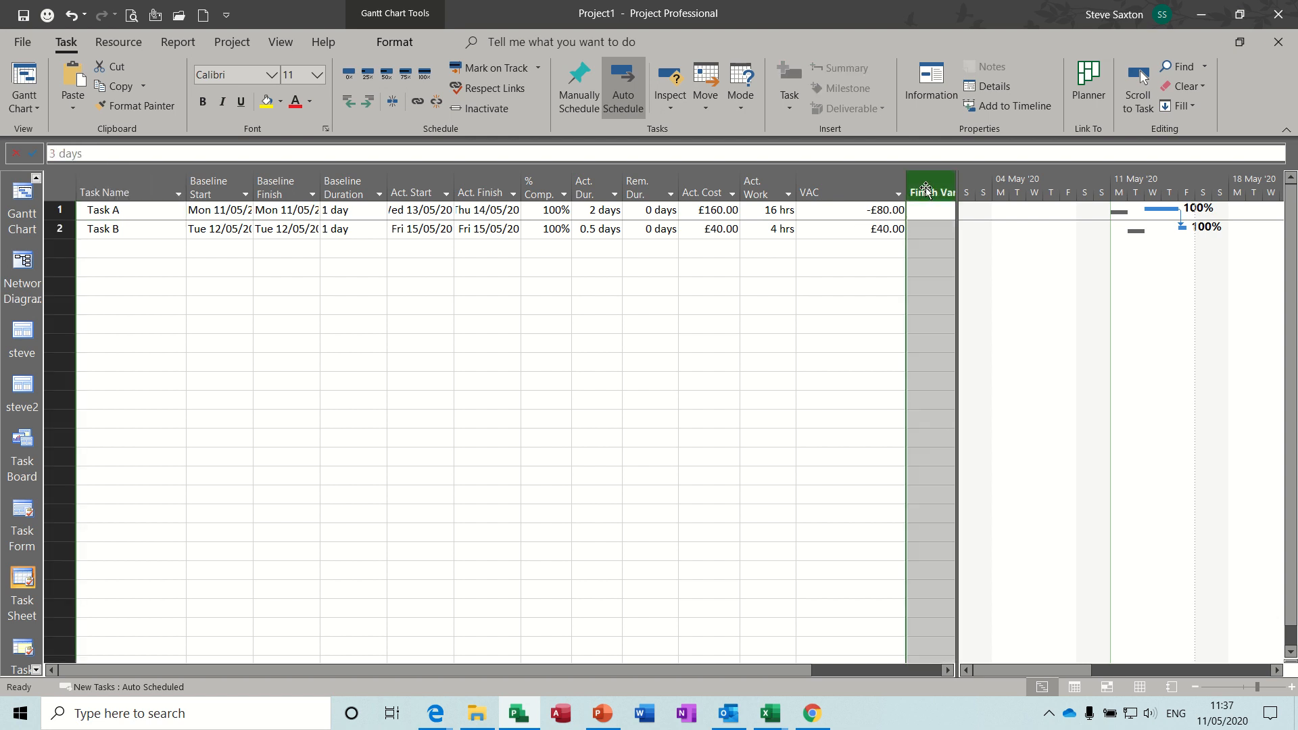
drag(926, 191, 1107, 230)
click(1047, 191)
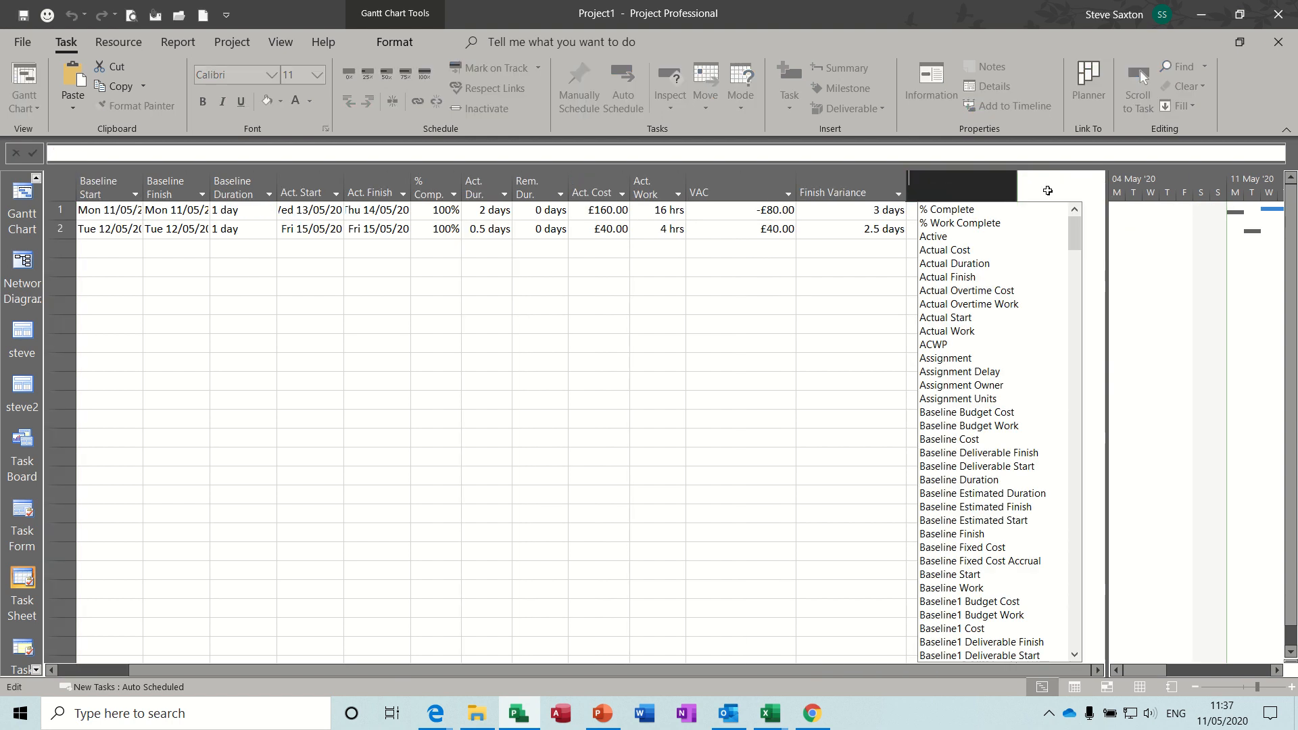
text(duration)
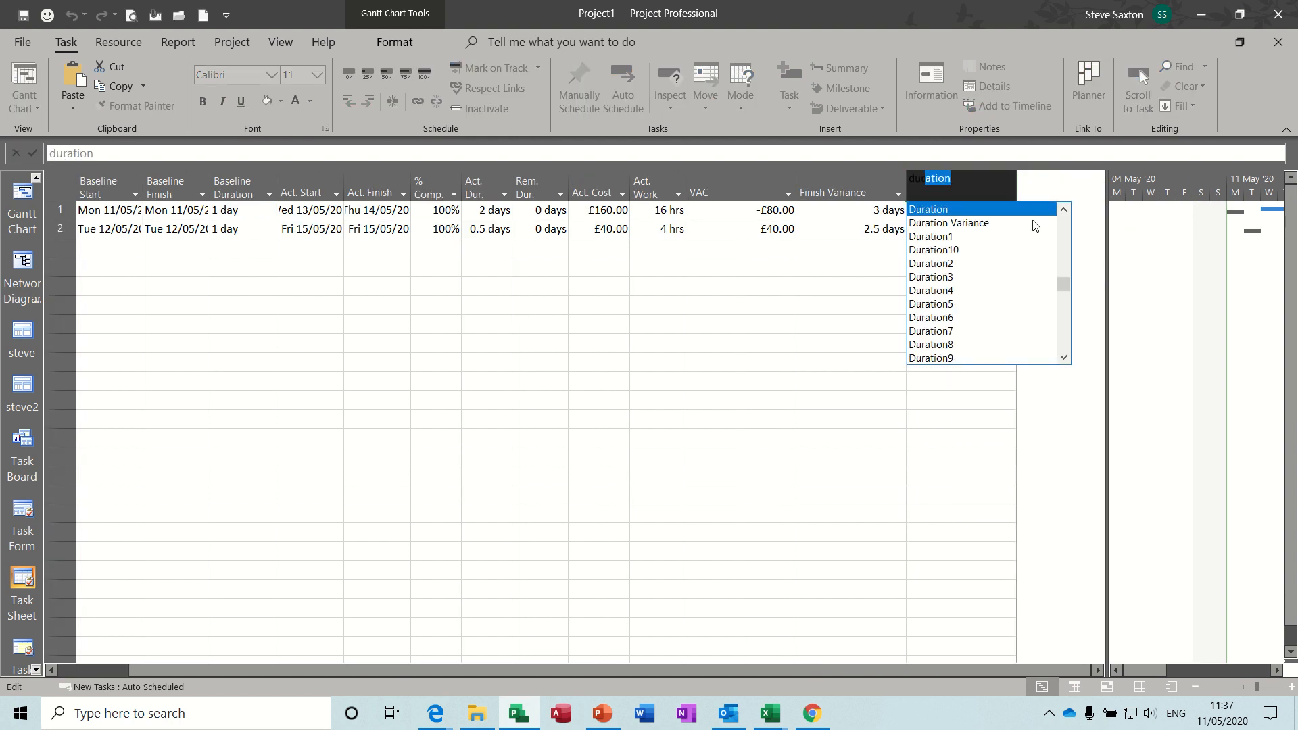
click(987, 223)
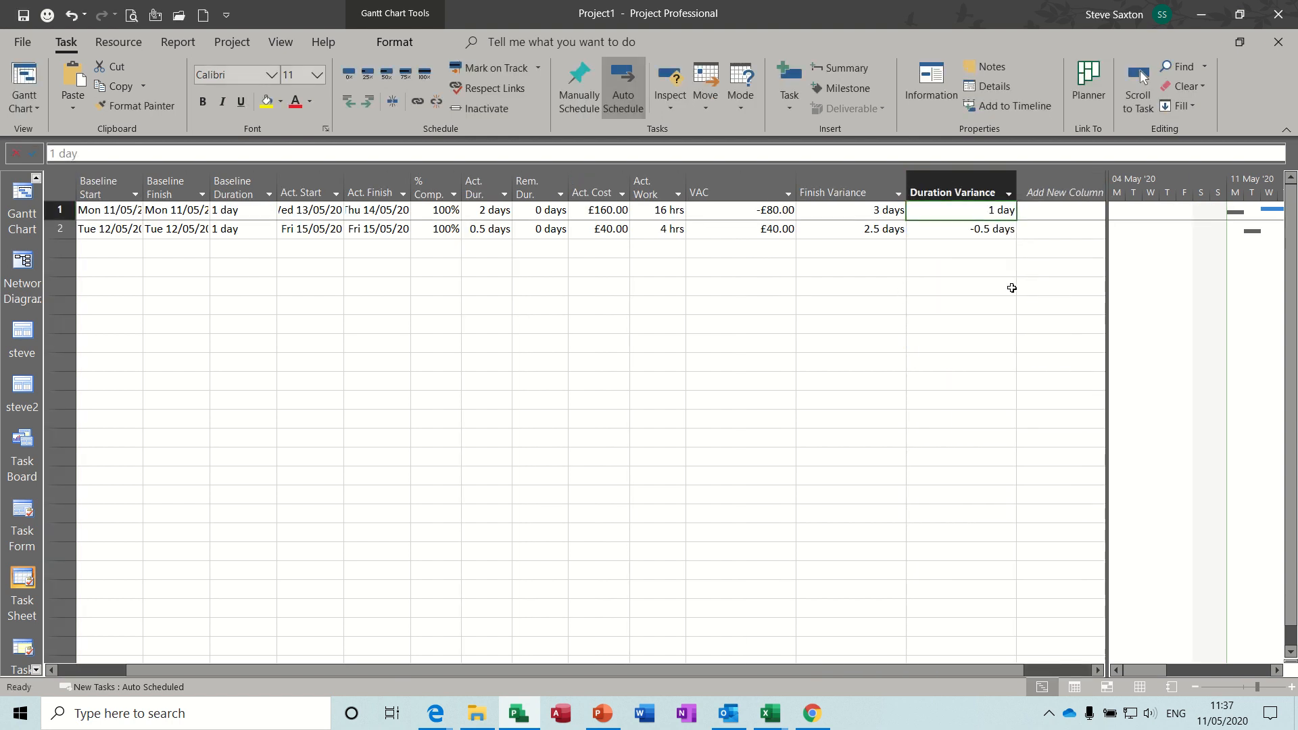
click(953, 229)
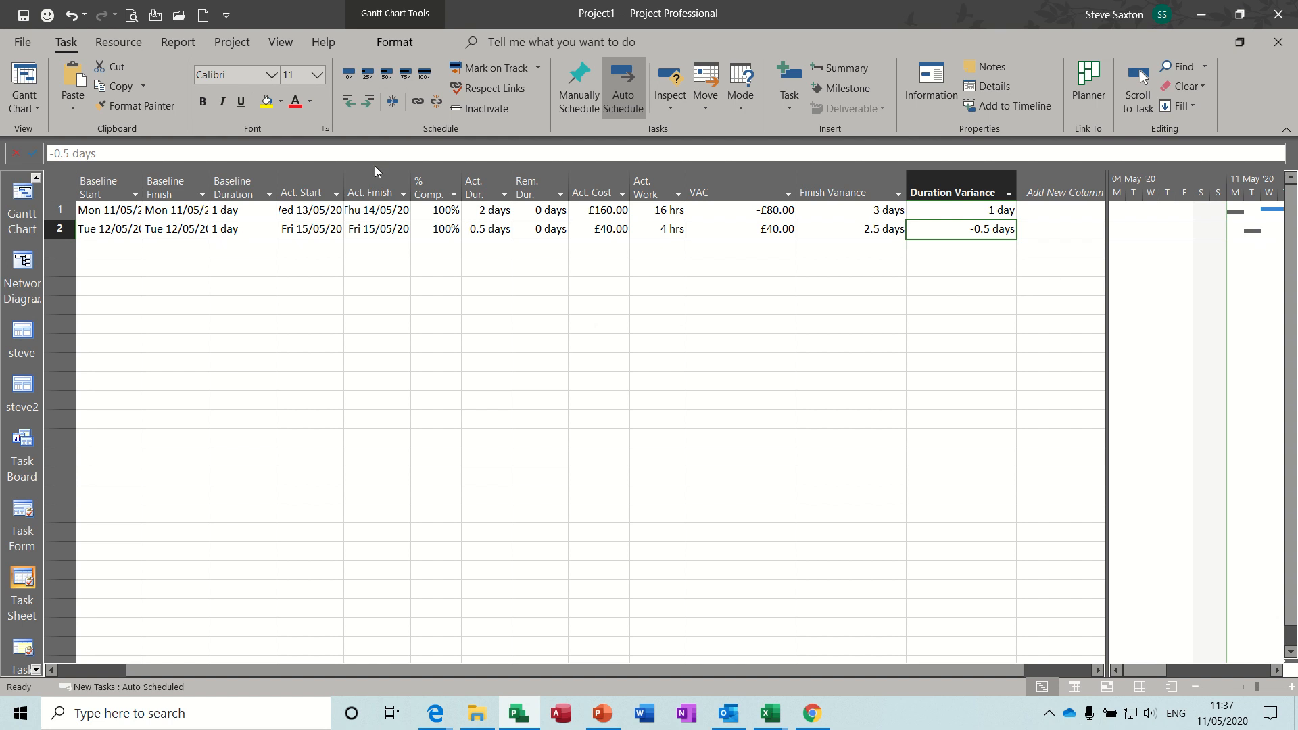
Reopen the recent status1 report and insert a column chart
click(174, 41)
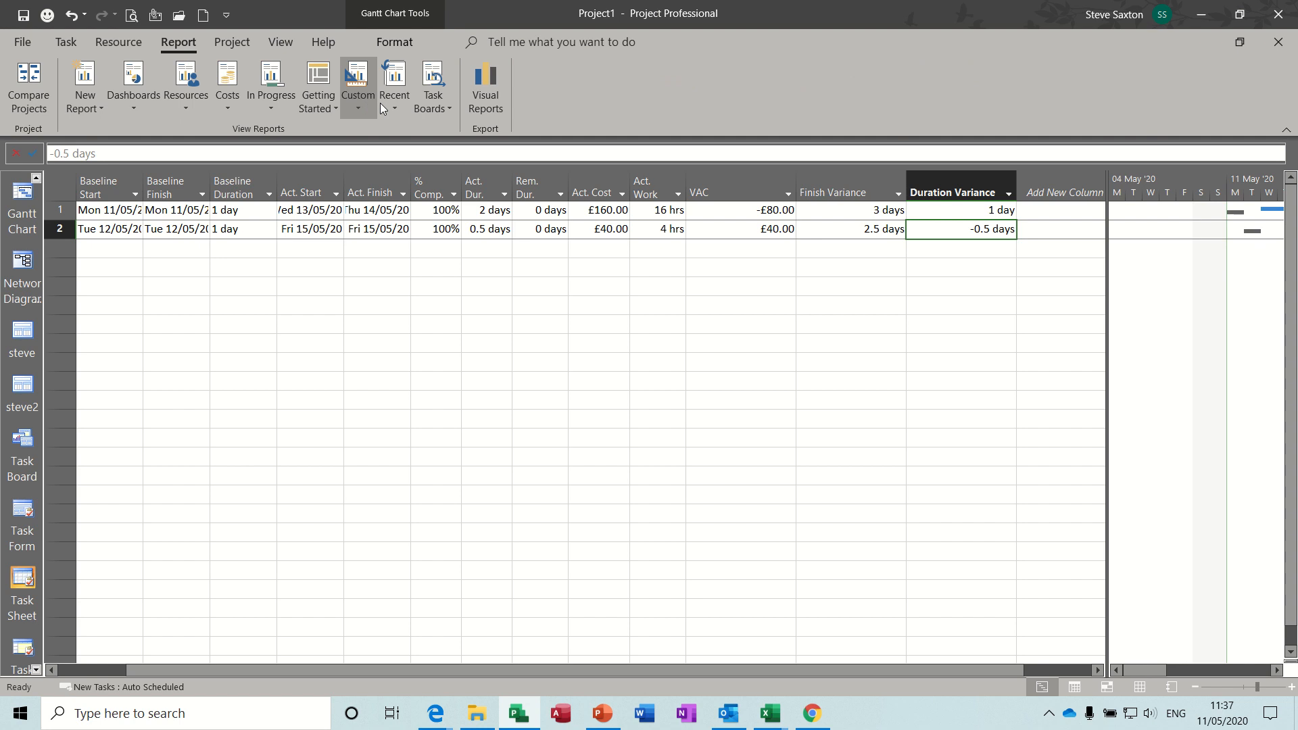
click(396, 108)
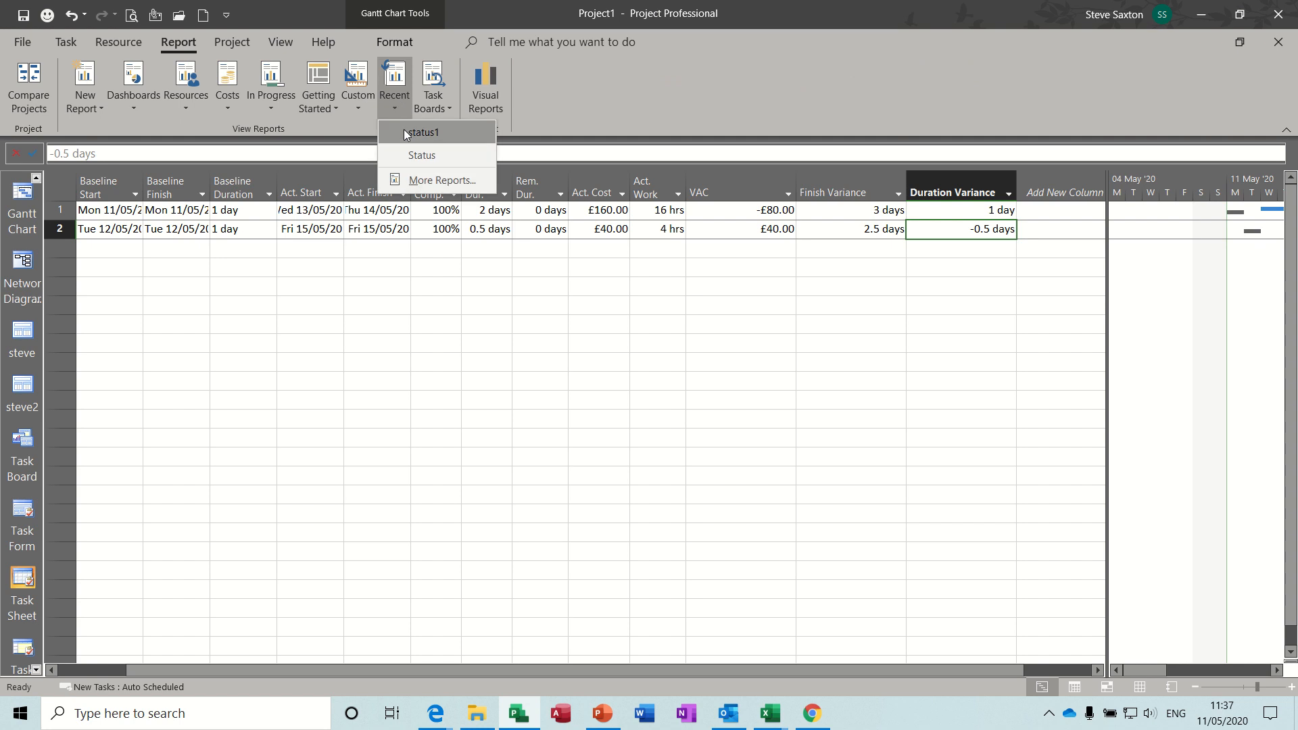
click(404, 128)
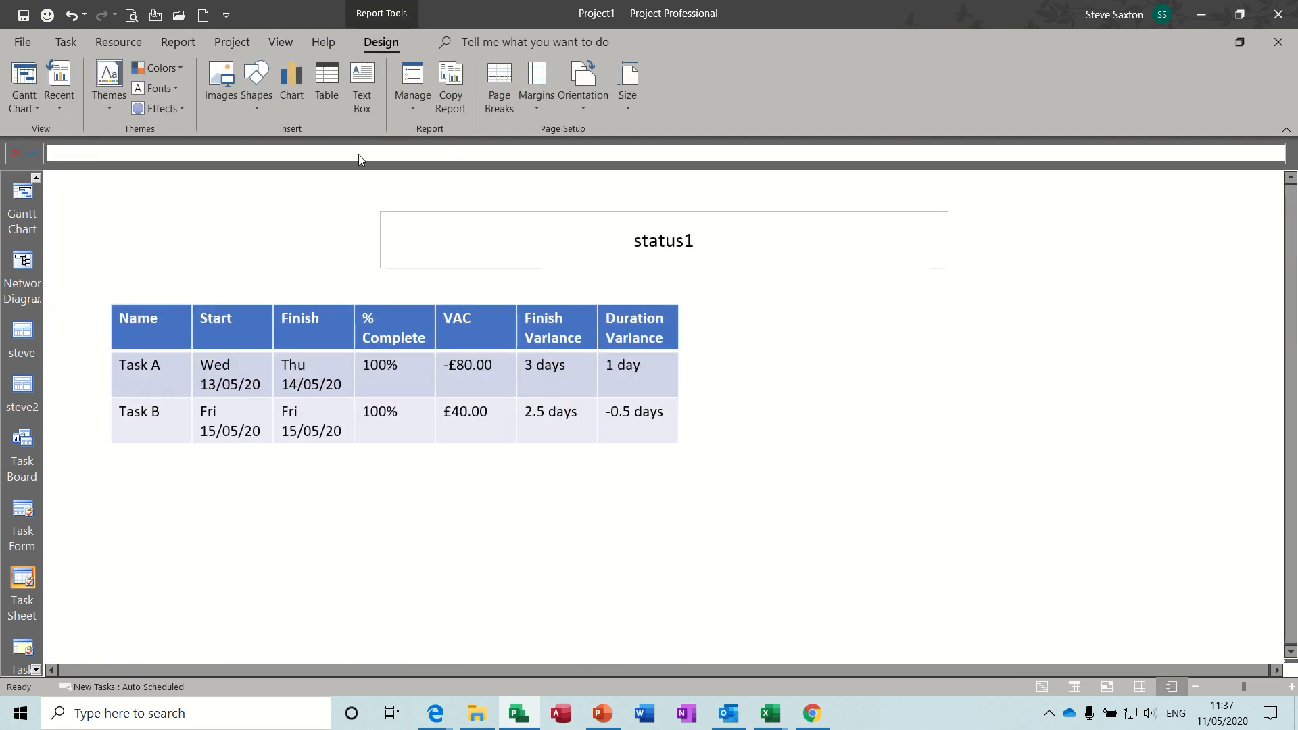
click(298, 84)
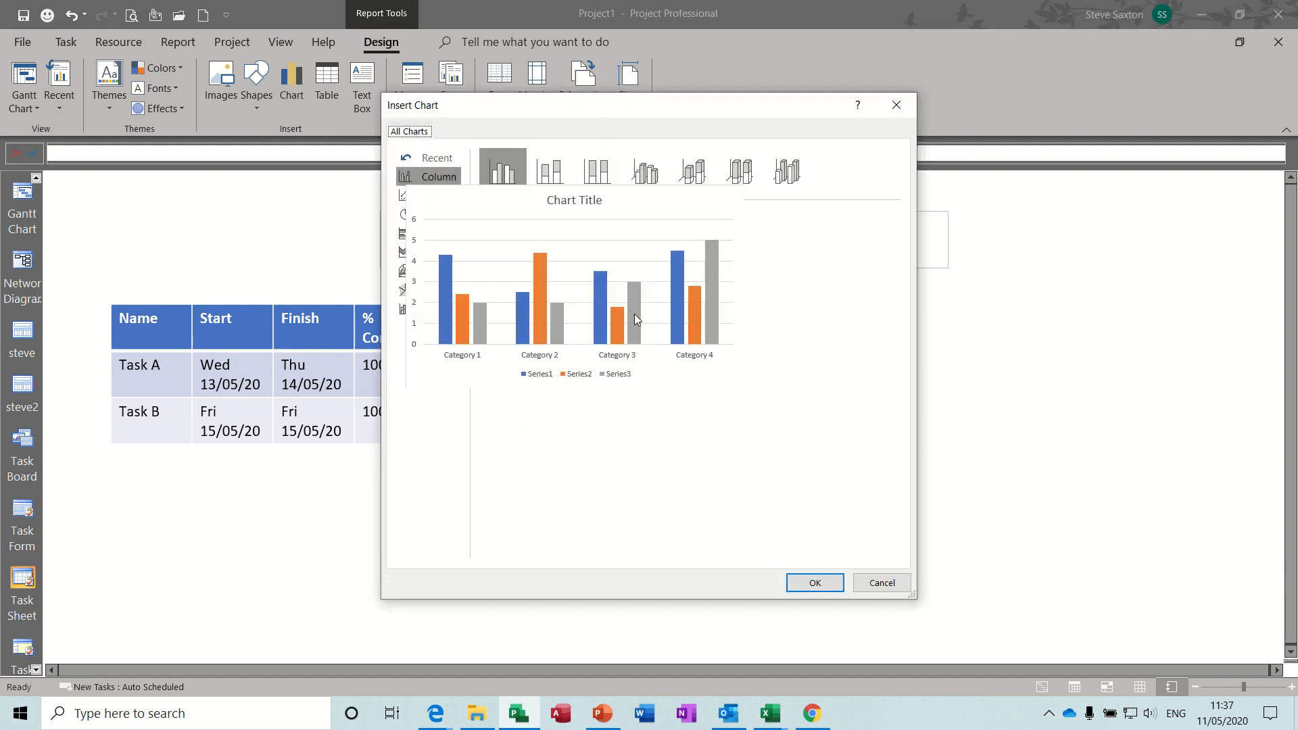
key(Escape)
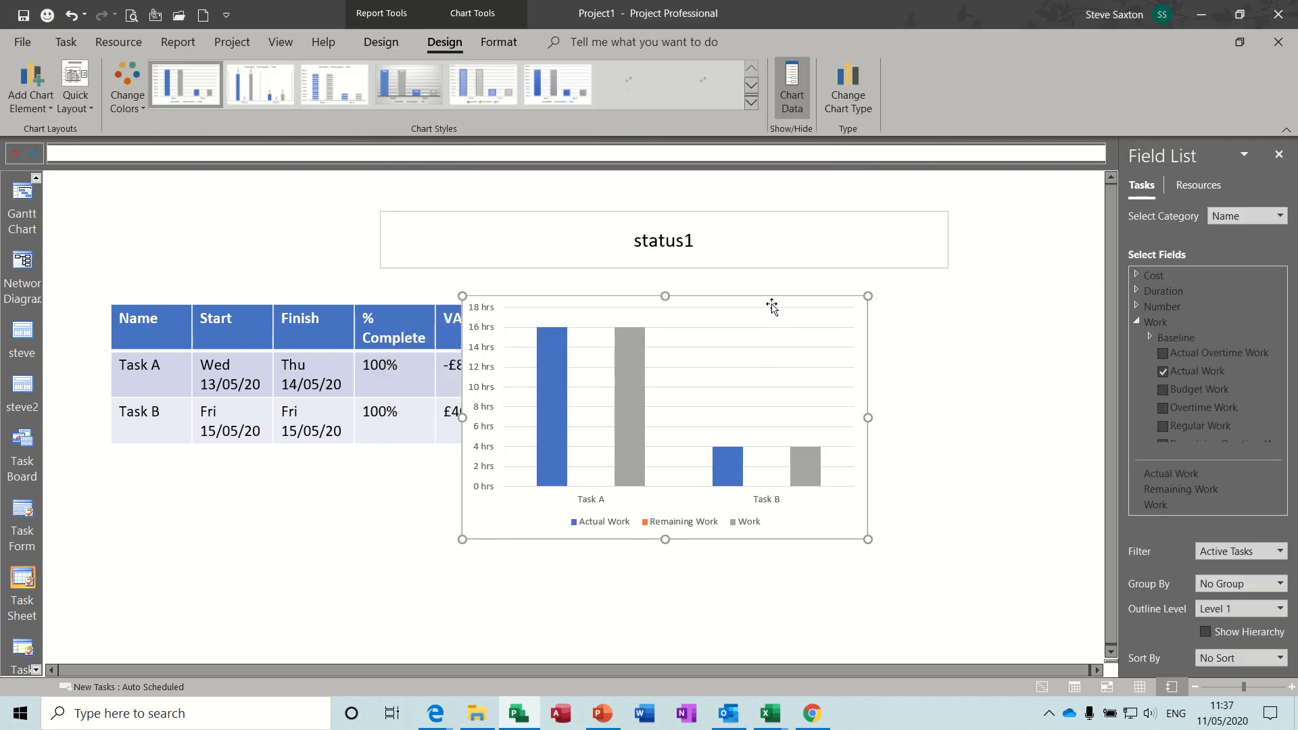
Place the chart directly beneath the task table, widen it beyond the table's right edge and reduce its height
drag(771, 302, 609, 452)
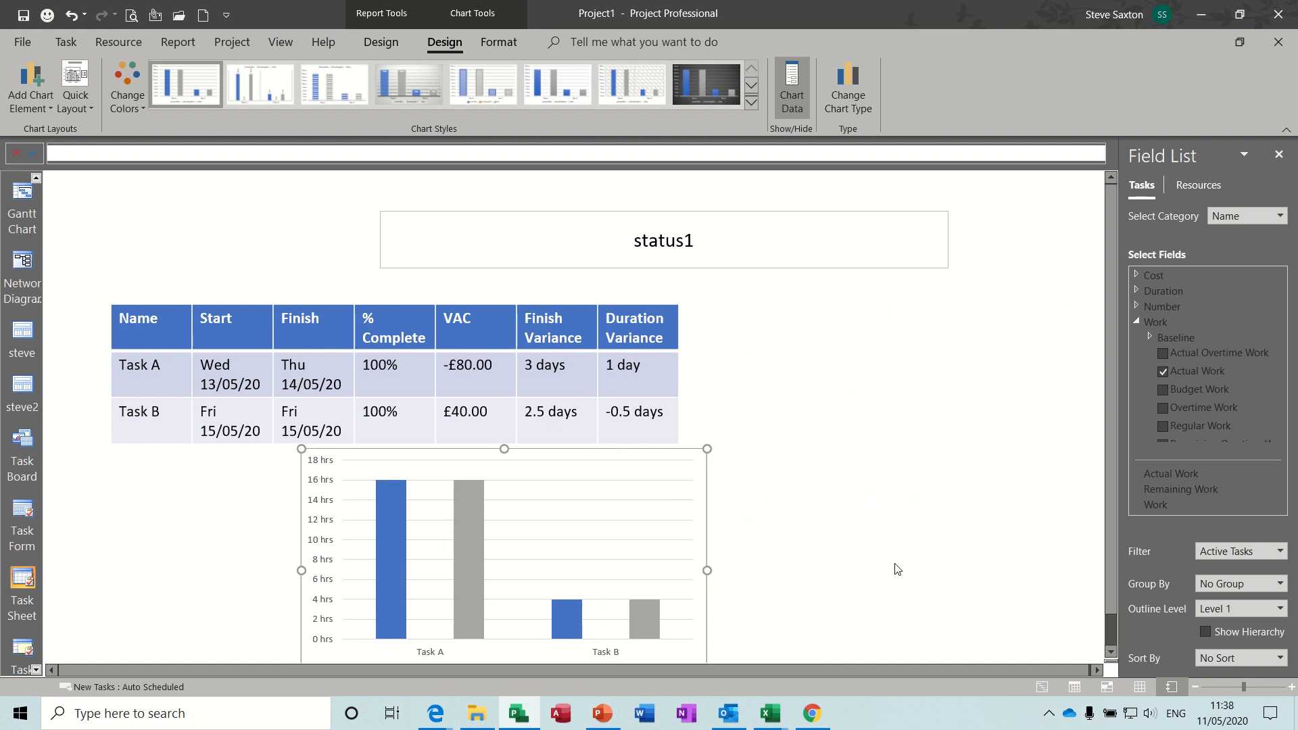
drag(707, 572, 875, 571)
scroll(1109, 443, down, 1)
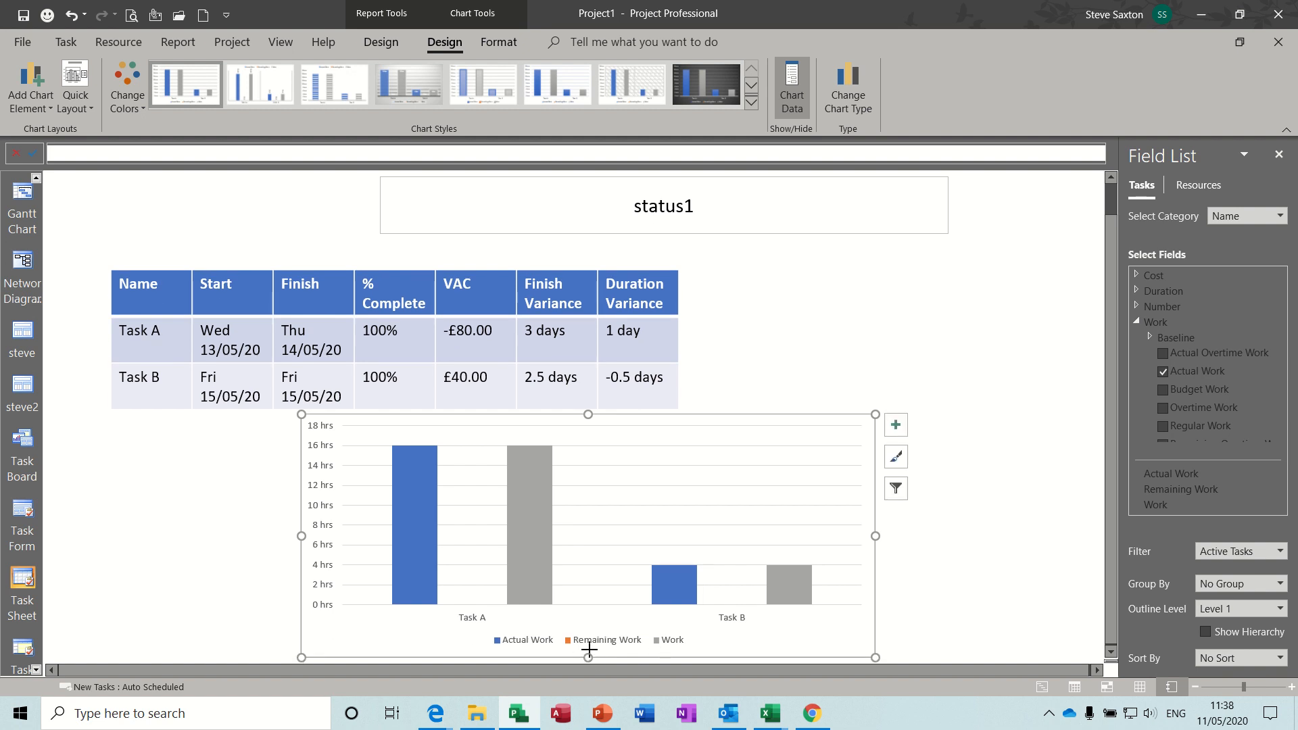
drag(588, 649, 583, 599)
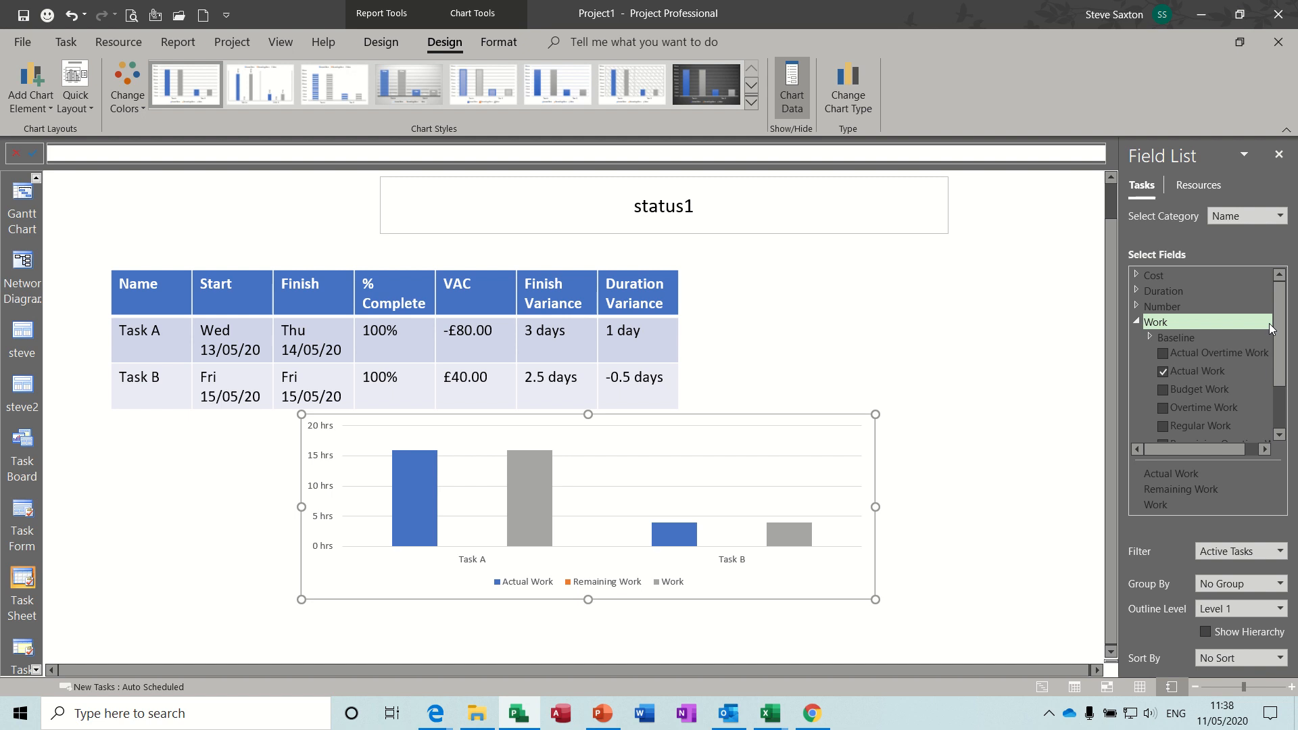
Replace the chart's Work and Remaining Work fields with Baseline Work, keeping Actual Work
drag(1279, 340, 1280, 380)
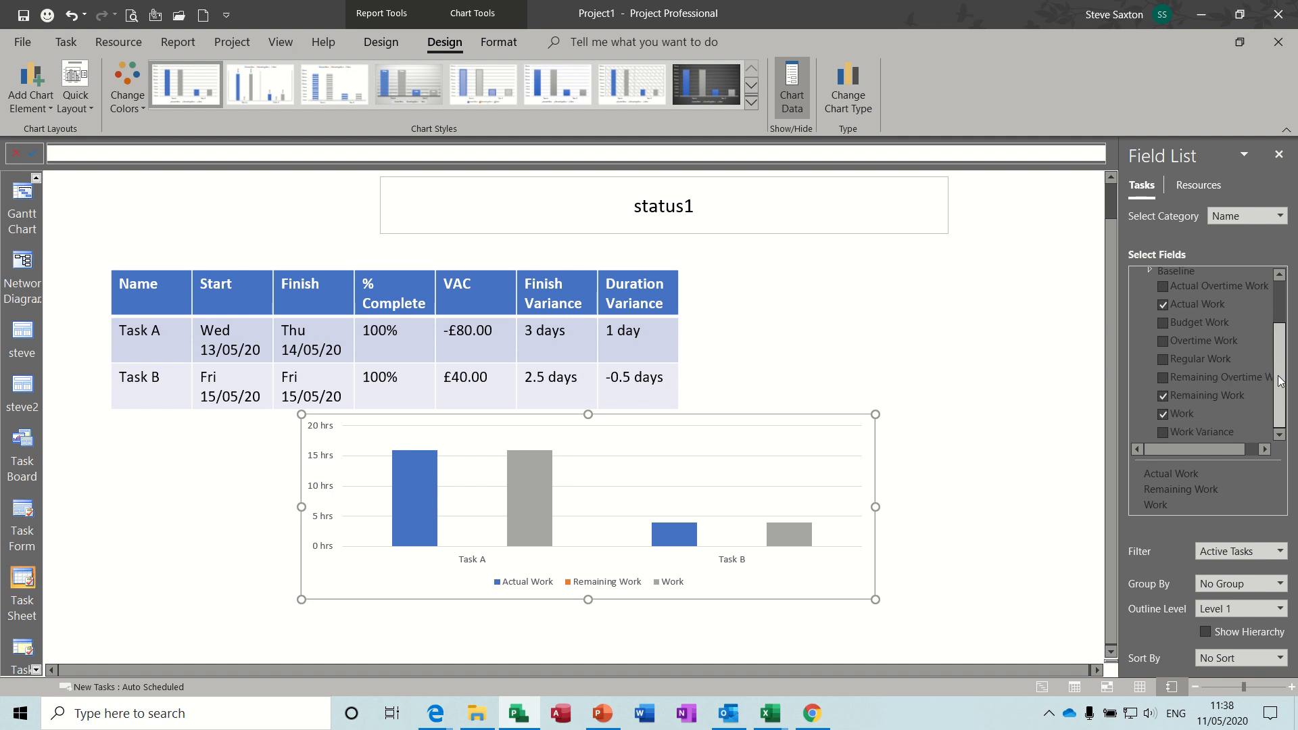
click(1164, 413)
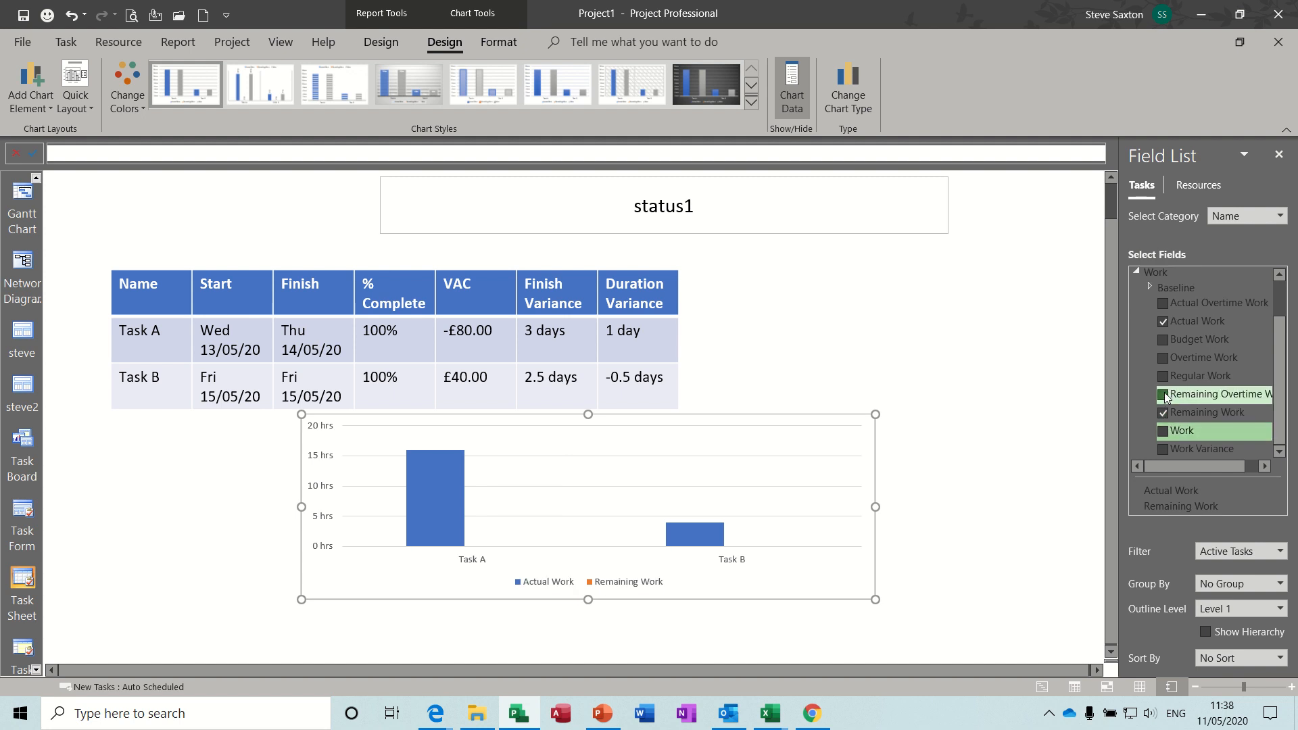
scroll(1190, 338, up, 1)
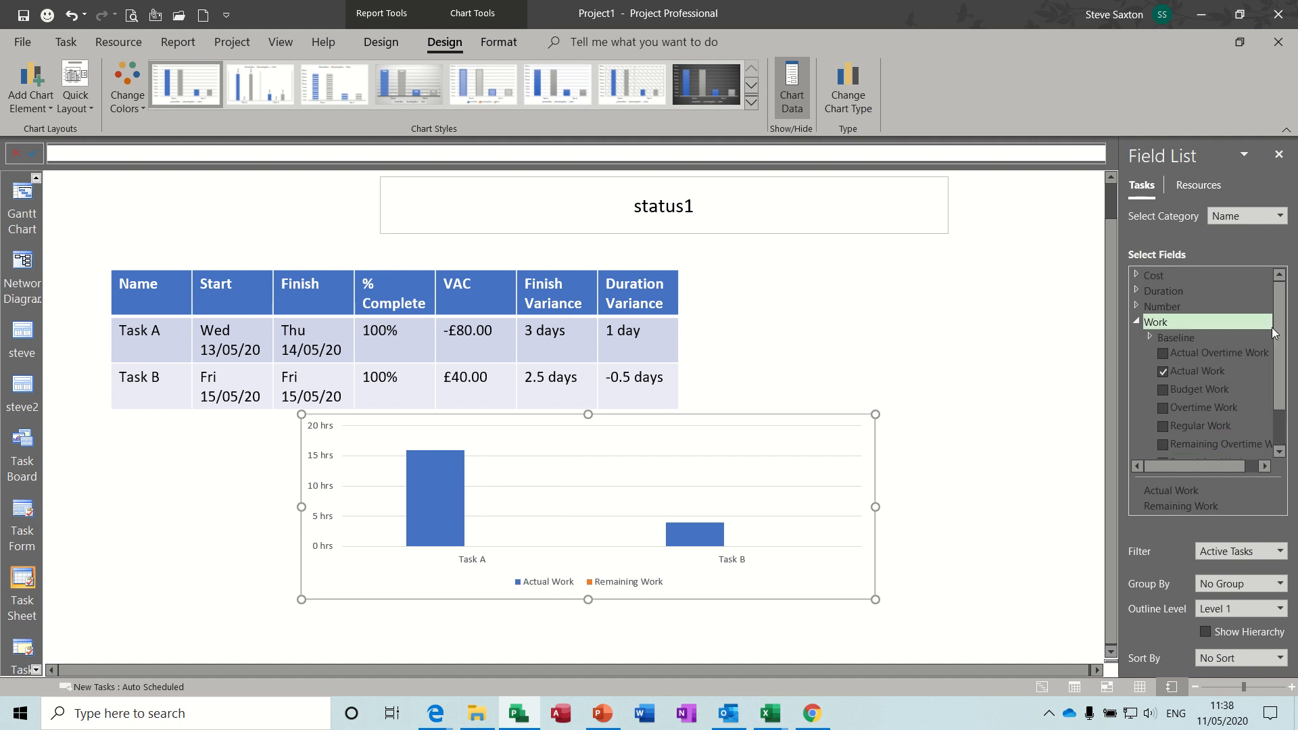
click(1151, 337)
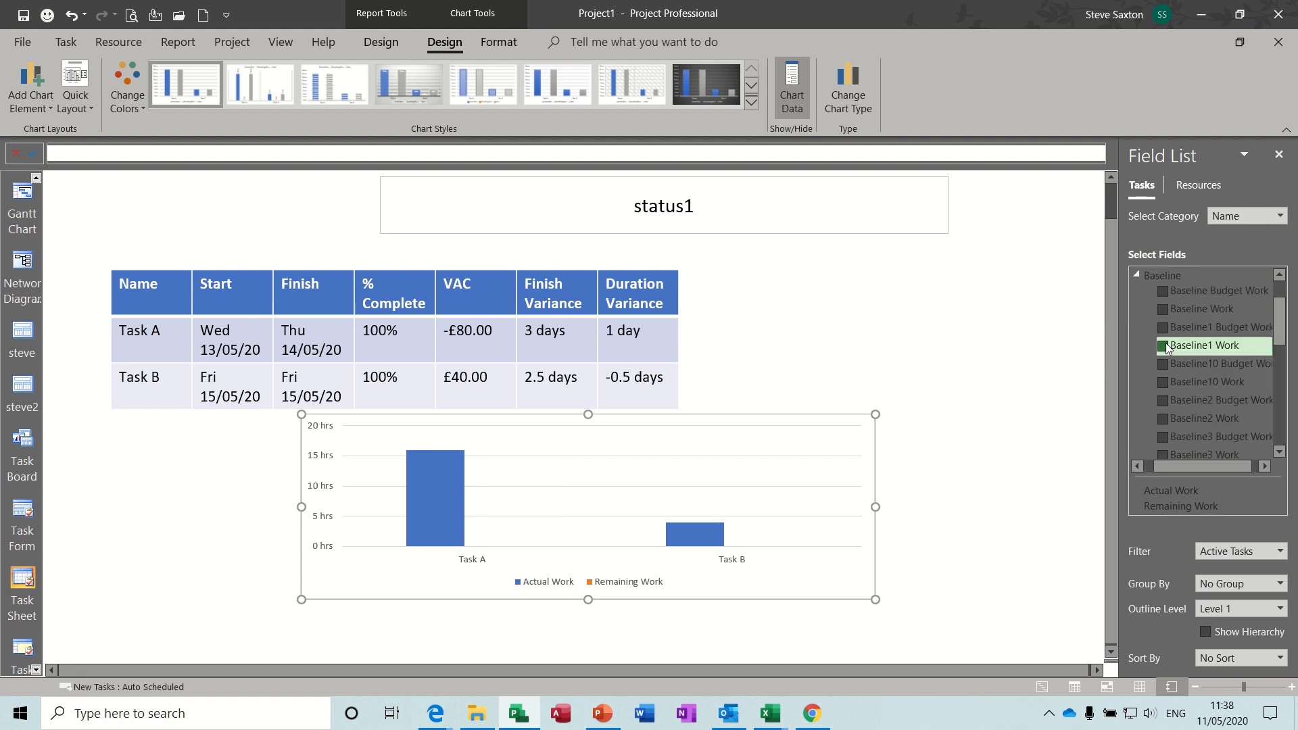
click(1164, 311)
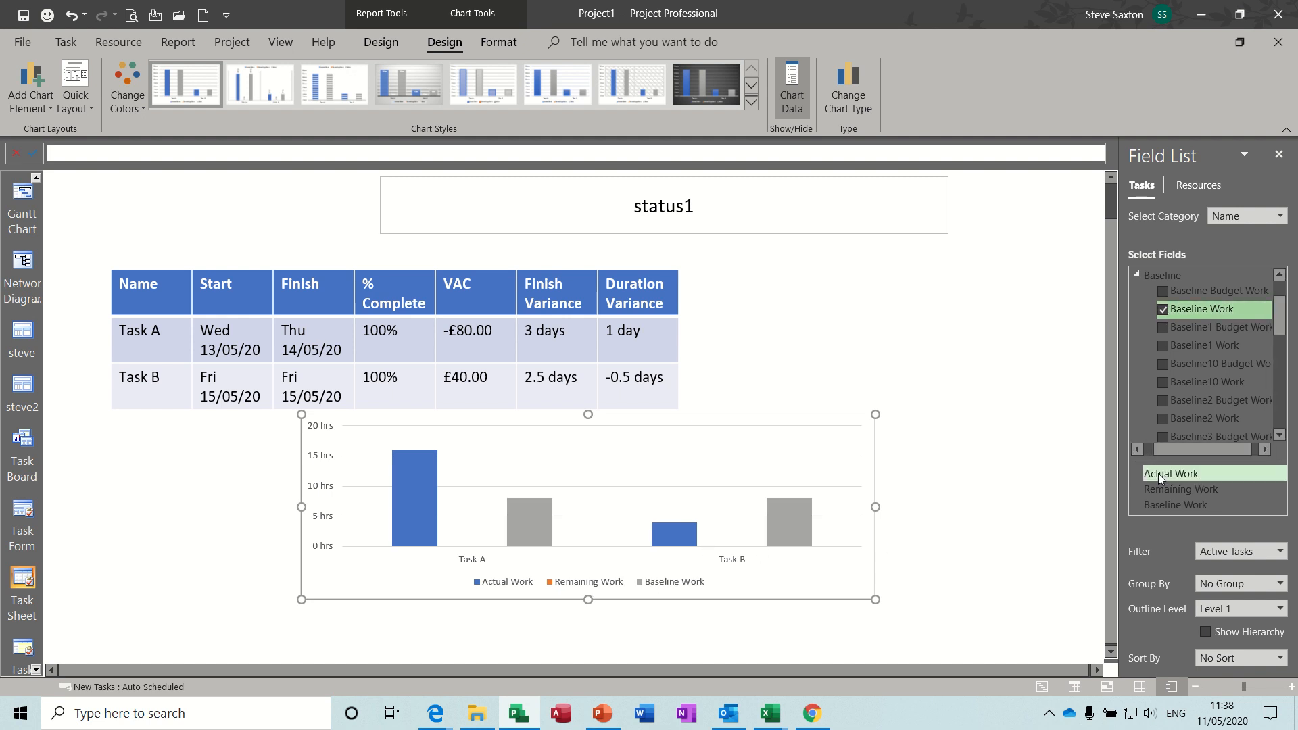
click(1208, 489)
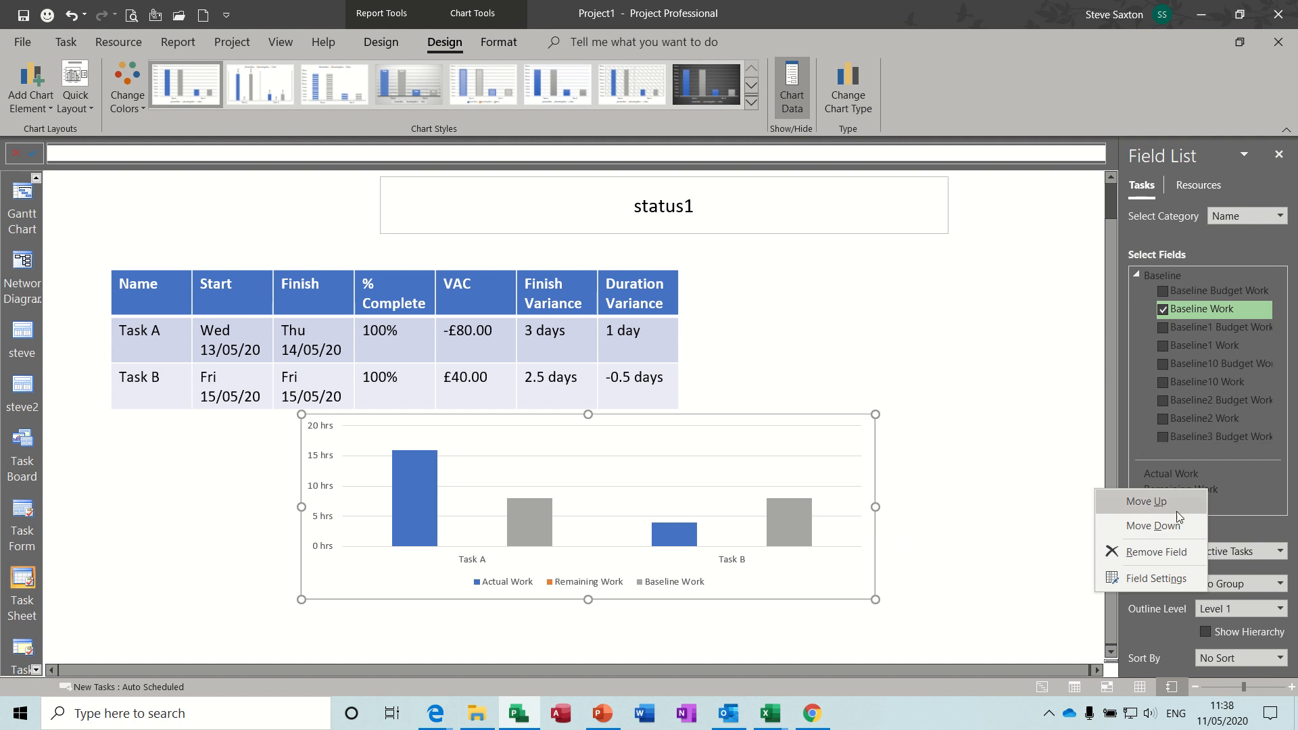
click(1150, 550)
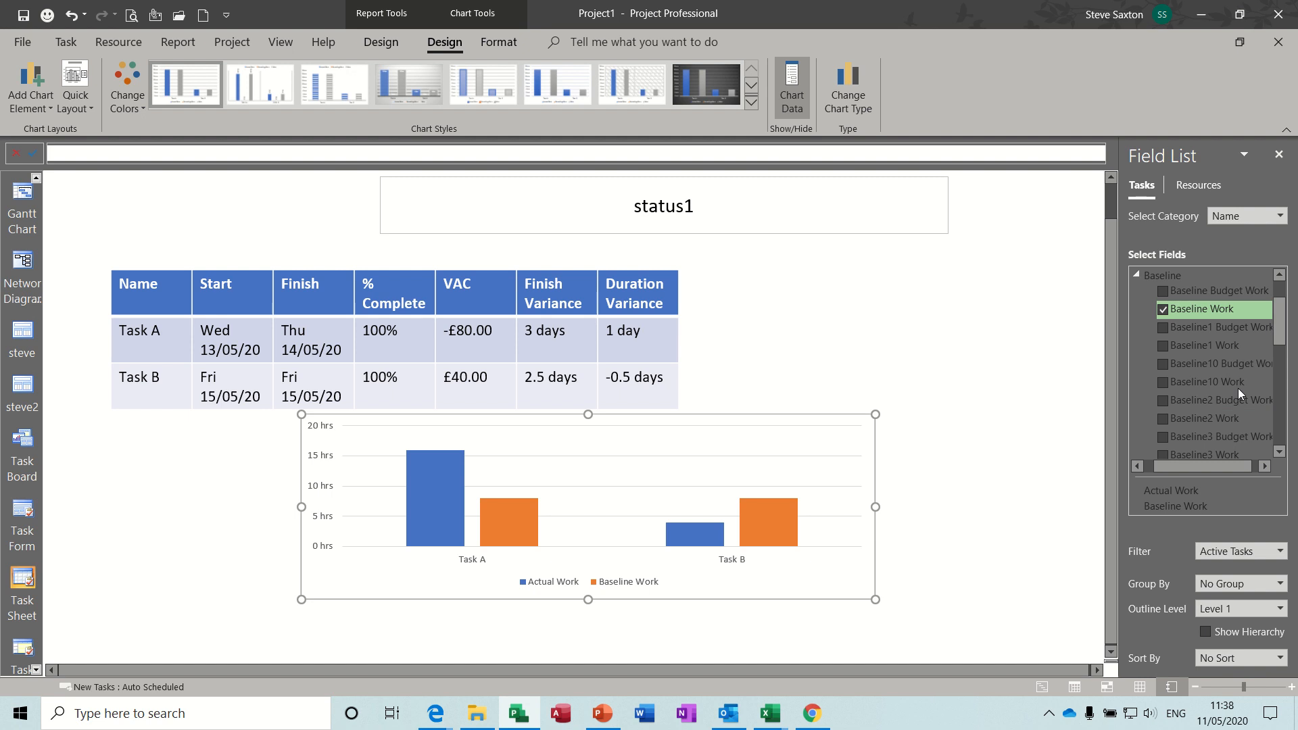
Add the Duration Variance field to the chart
drag(1283, 331, 1256, 295)
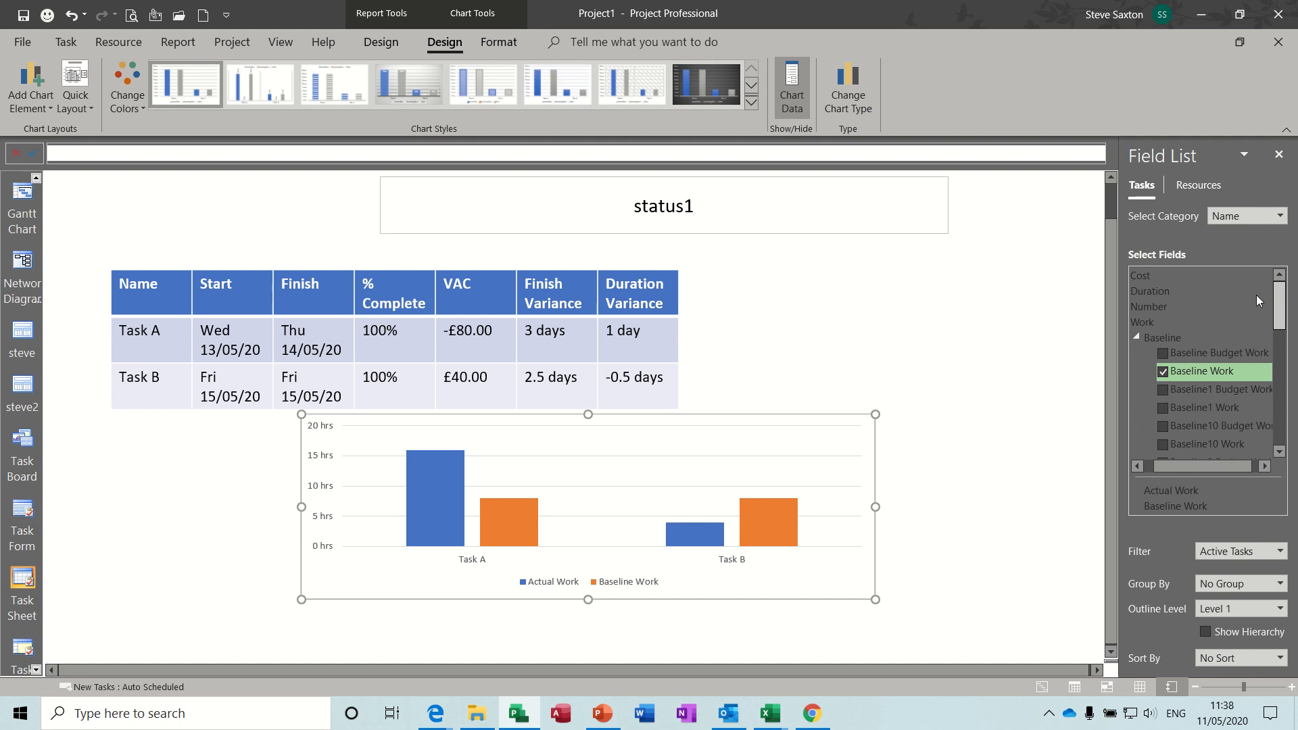
click(1131, 292)
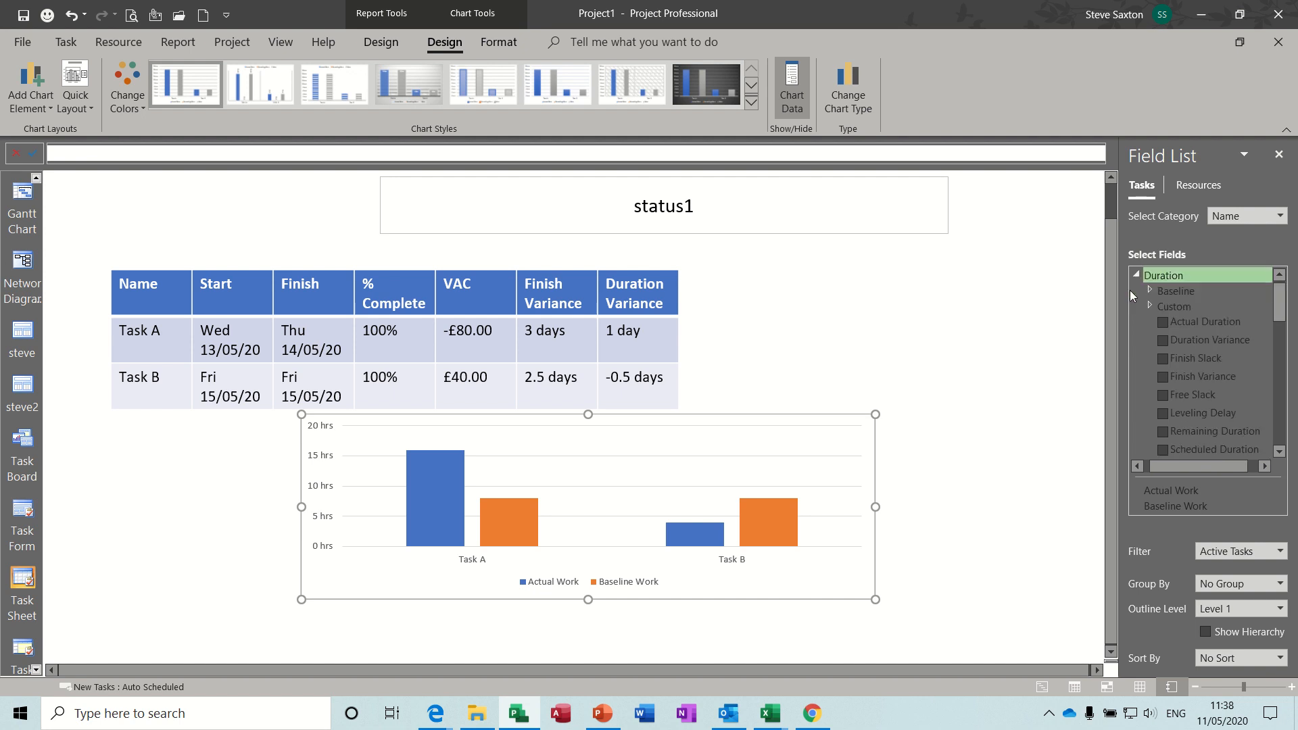
click(1163, 343)
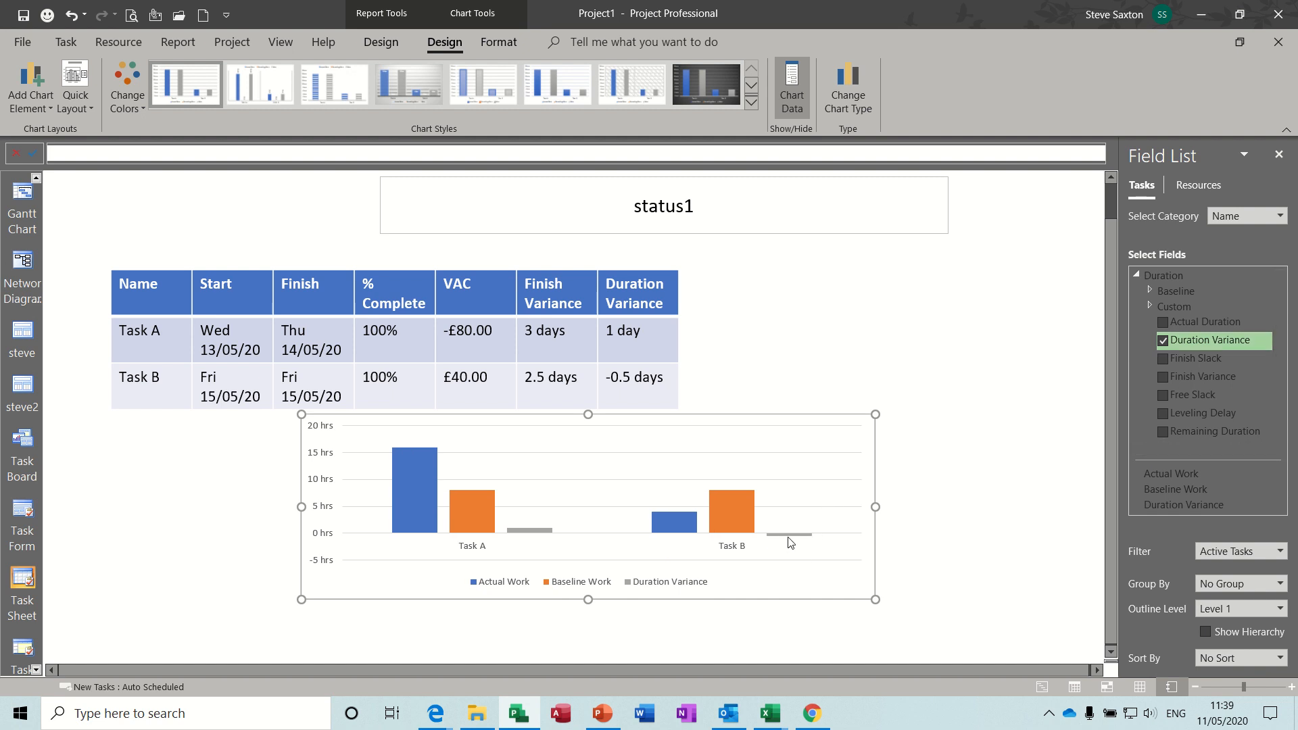
Remove the Baseline Work field from the chart
click(1159, 495)
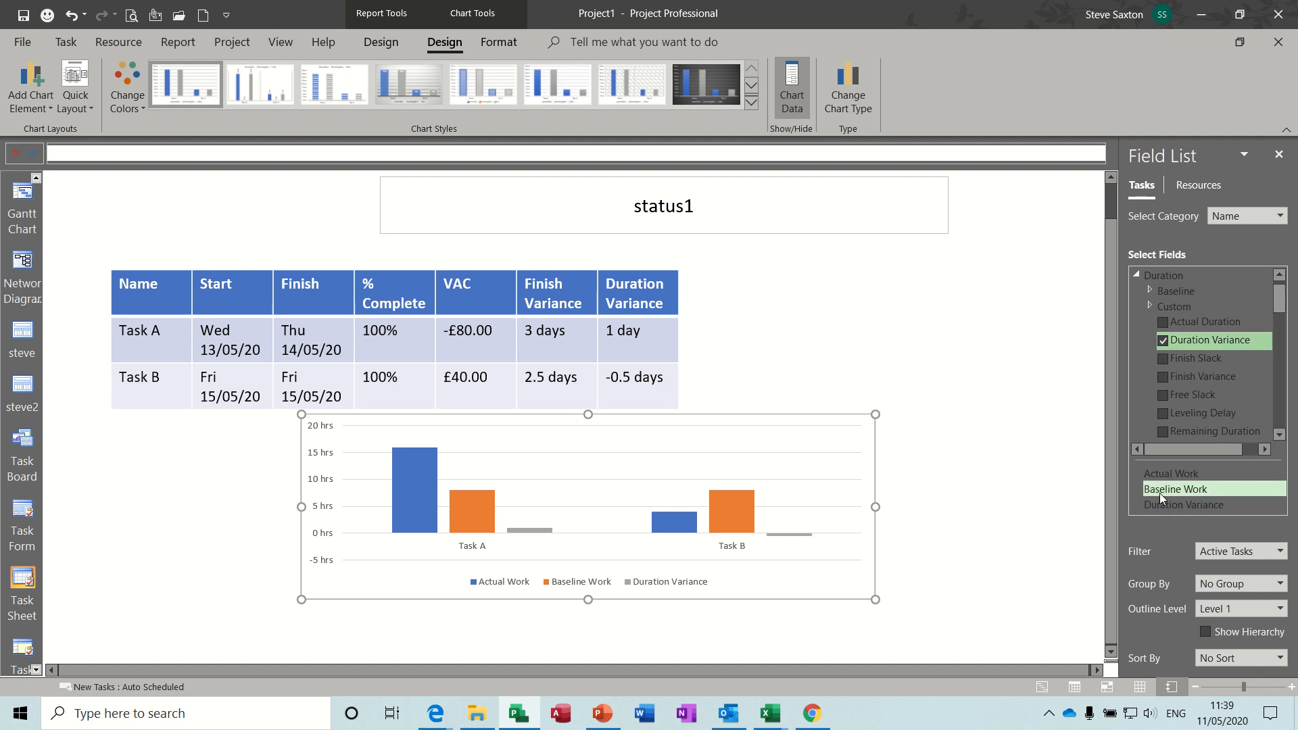
right_click(1166, 491)
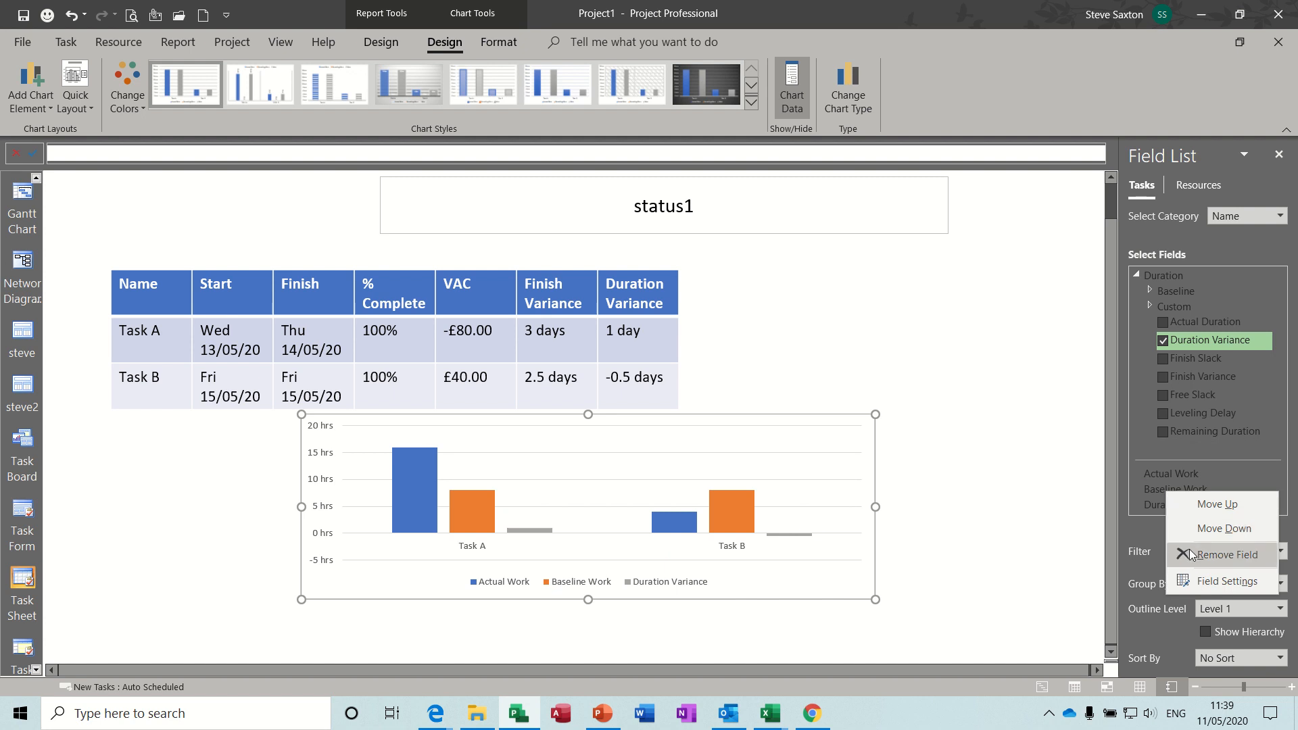
click(1190, 555)
click(1158, 490)
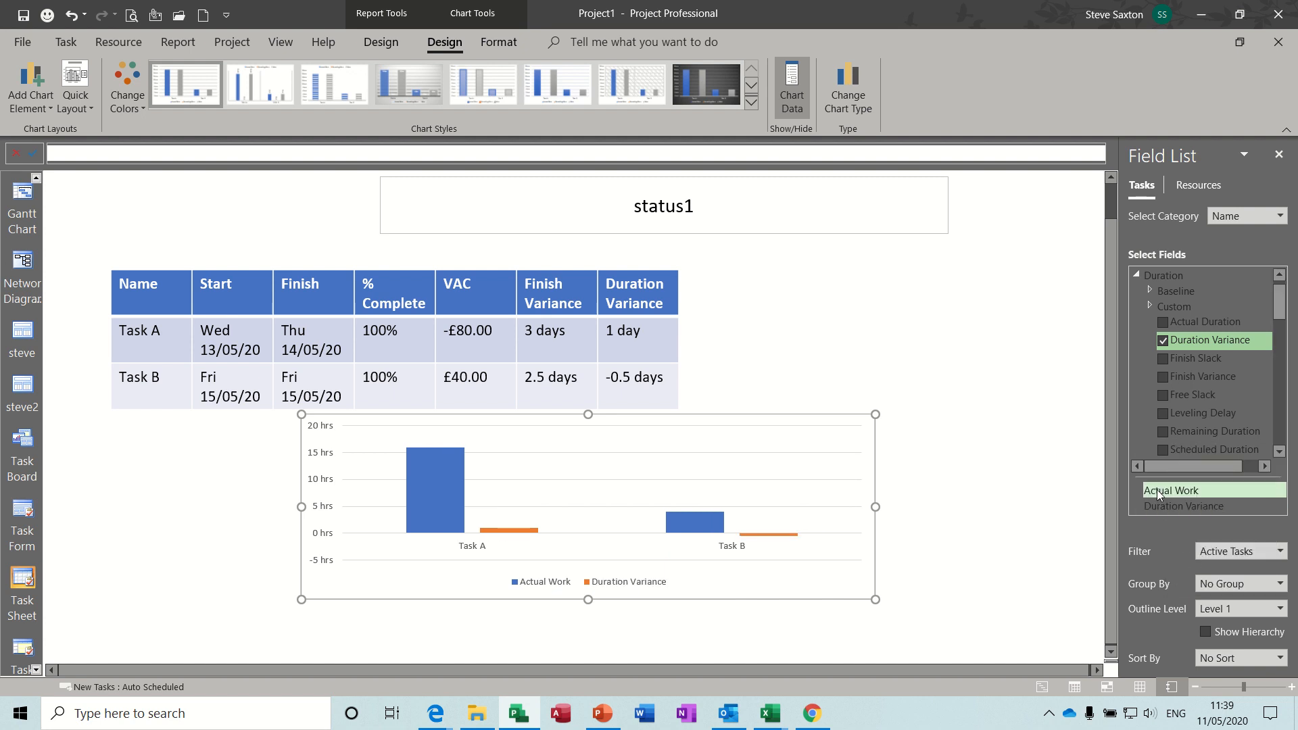
Remove the Actual Work field from the chart and align the chart with the task table's left edge
right_click(1157, 489)
click(1191, 554)
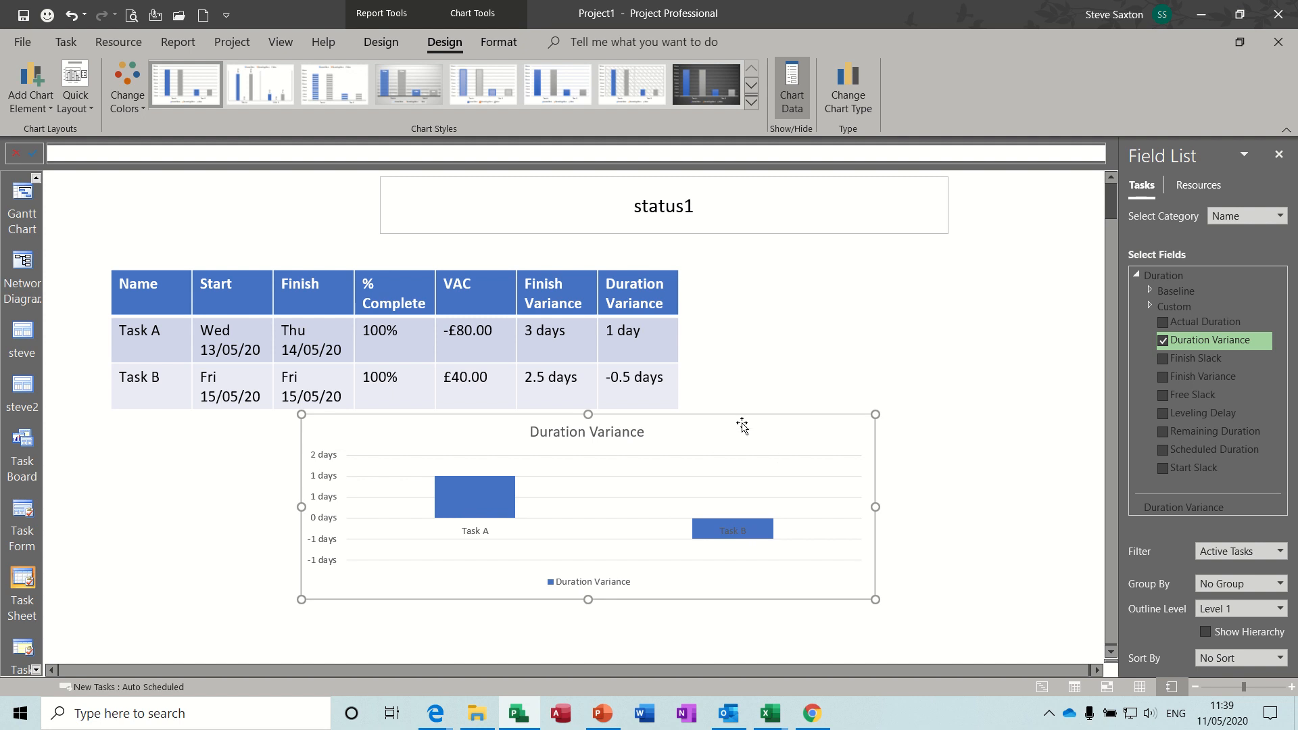
drag(742, 426, 553, 424)
click(821, 471)
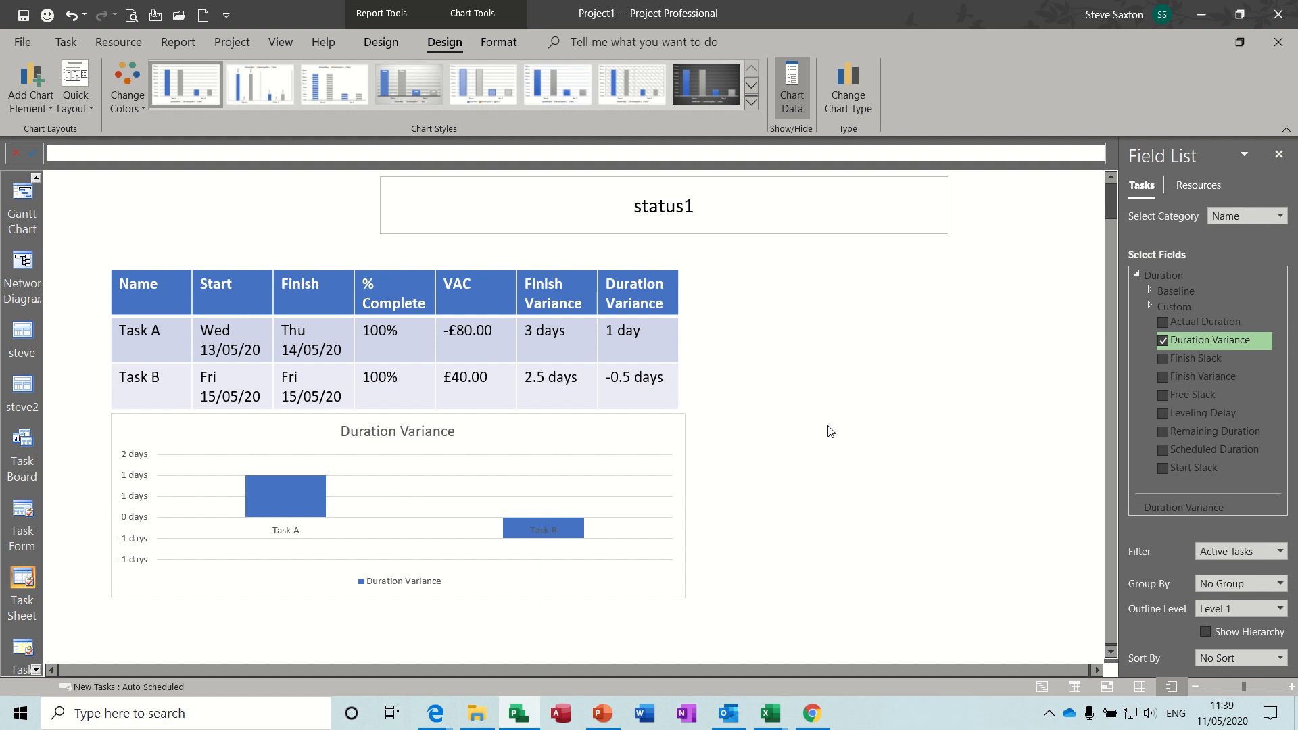
click(673, 356)
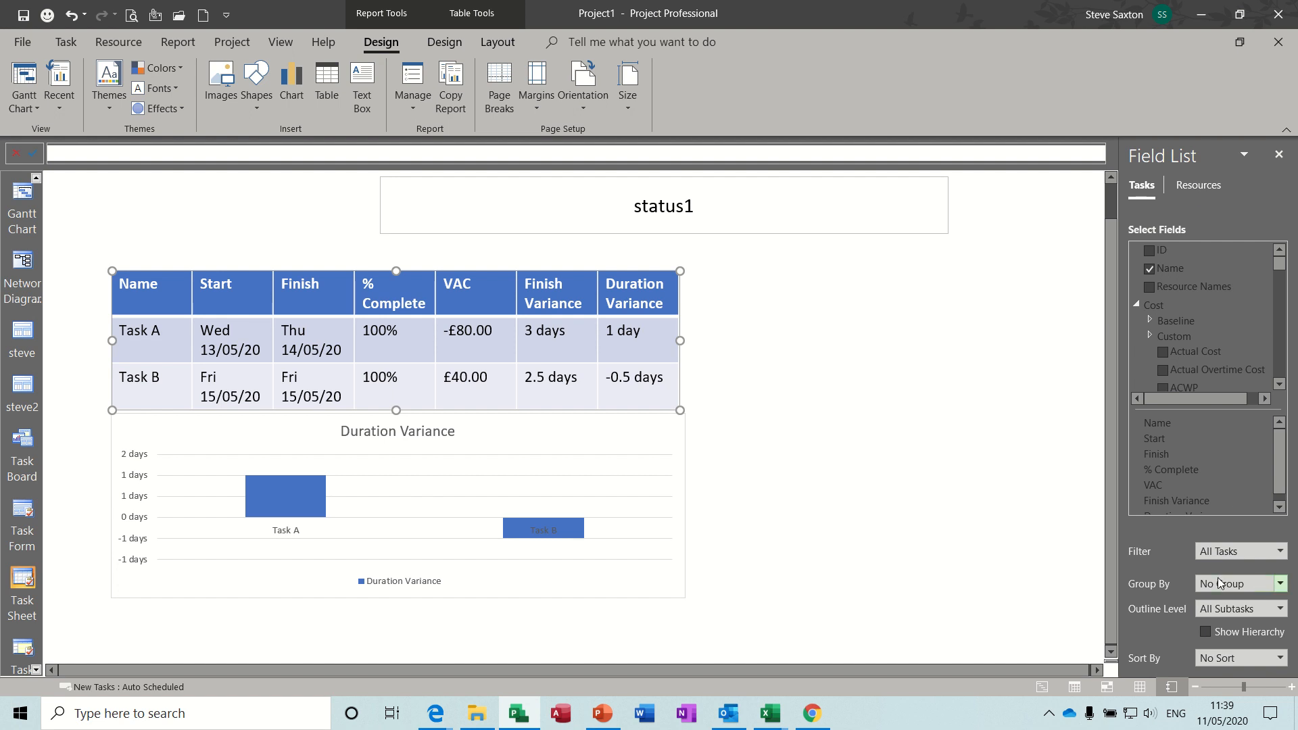
click(1282, 609)
click(1282, 610)
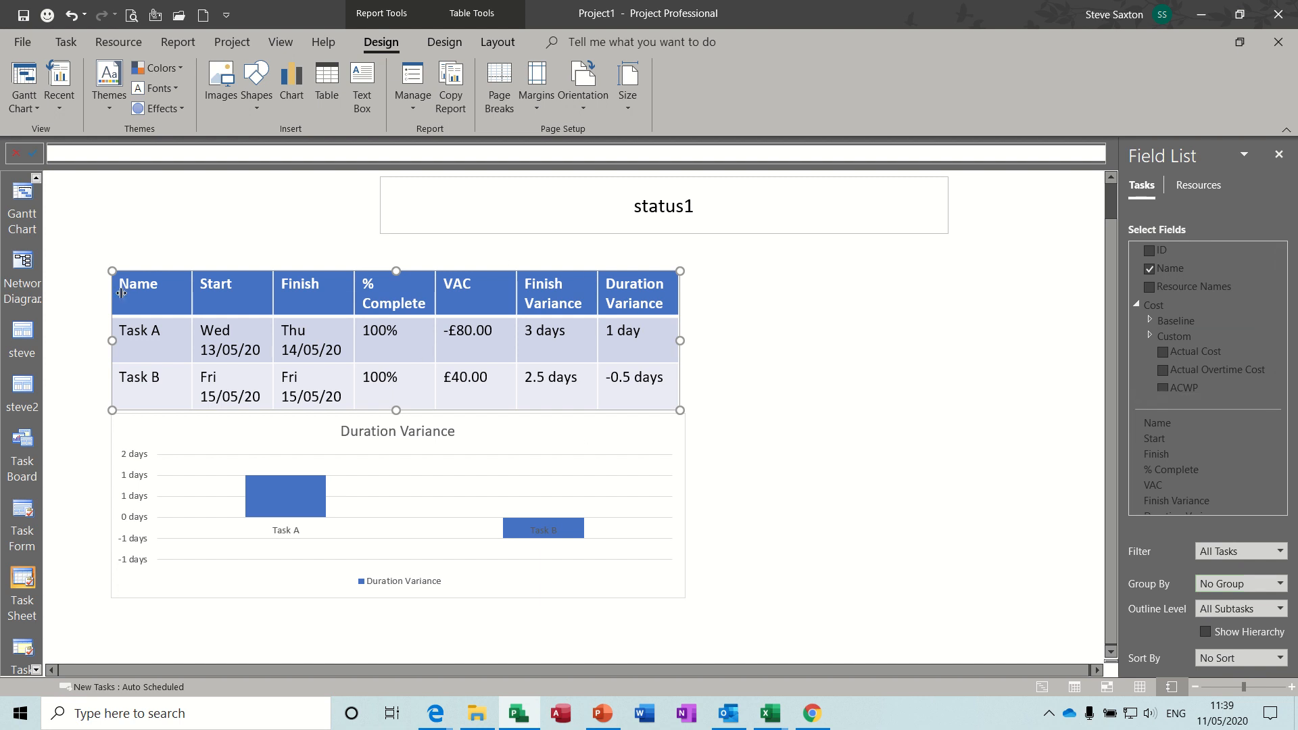
click(36, 670)
click(36, 670)
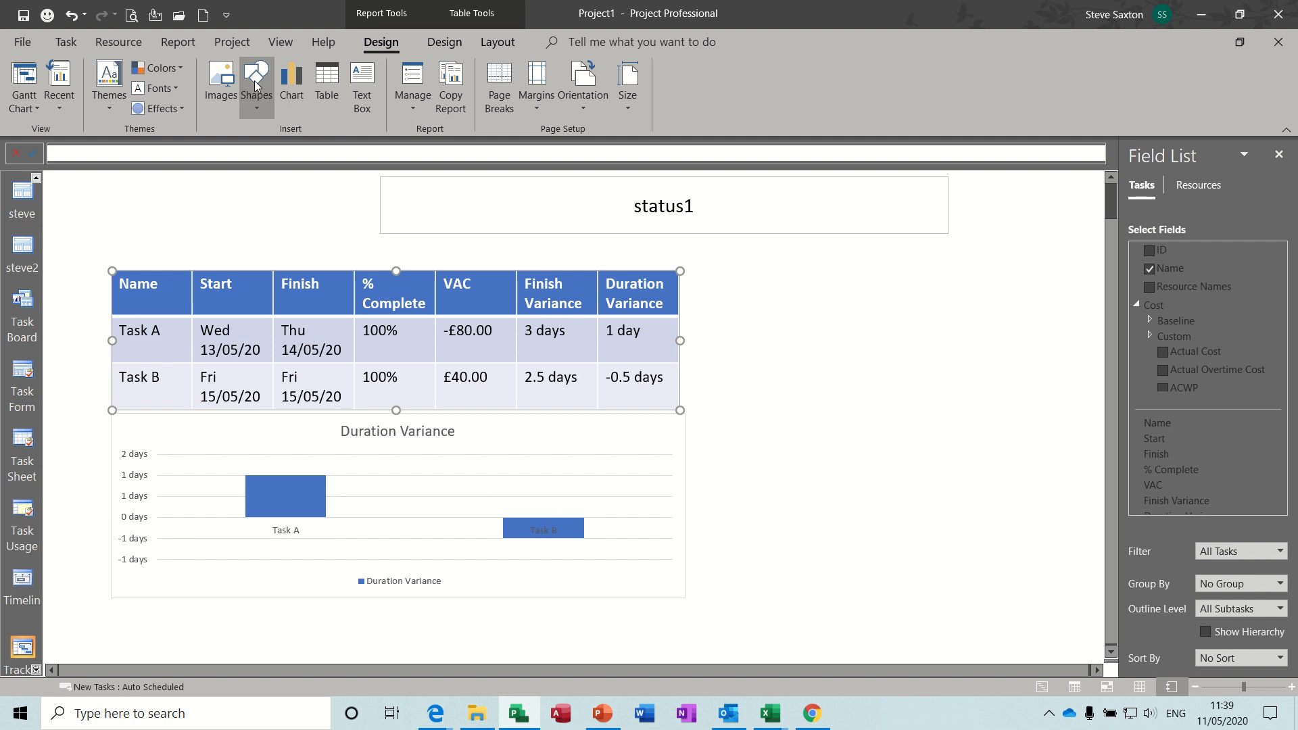
Open the built-in Burndown dashboard report
click(178, 42)
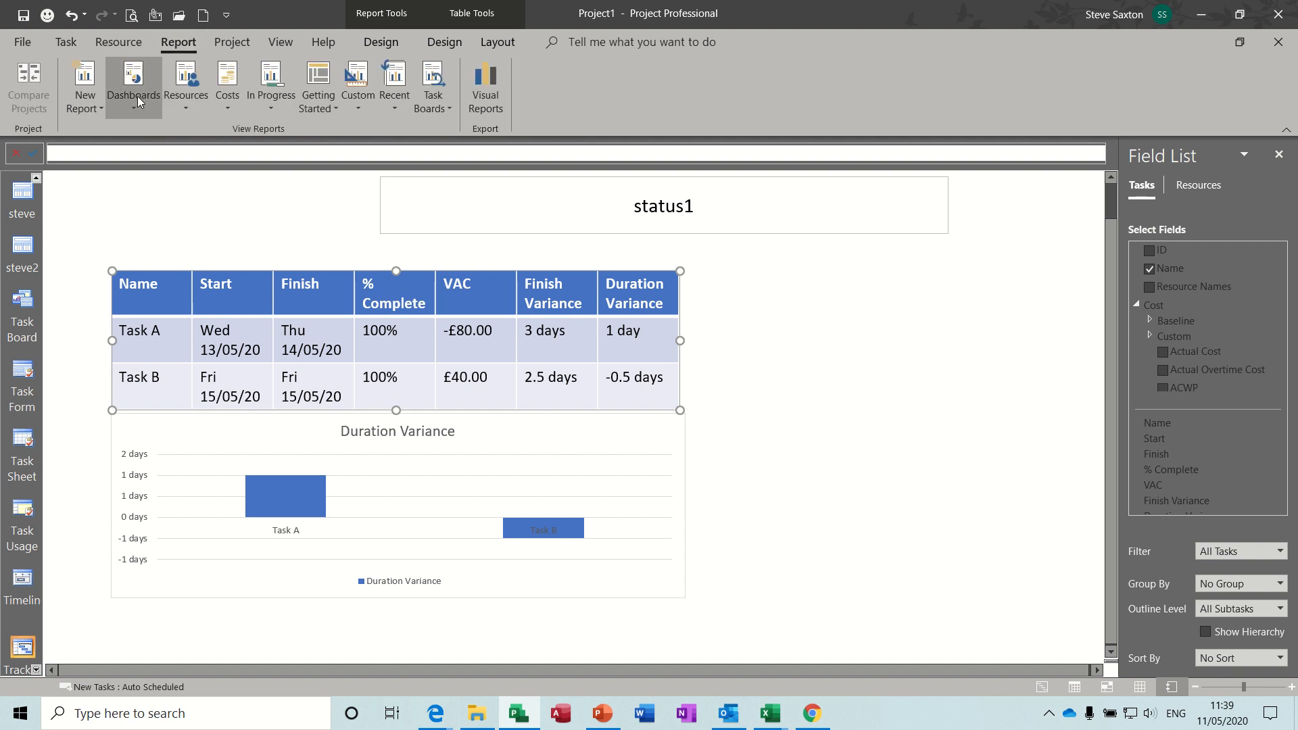
click(137, 100)
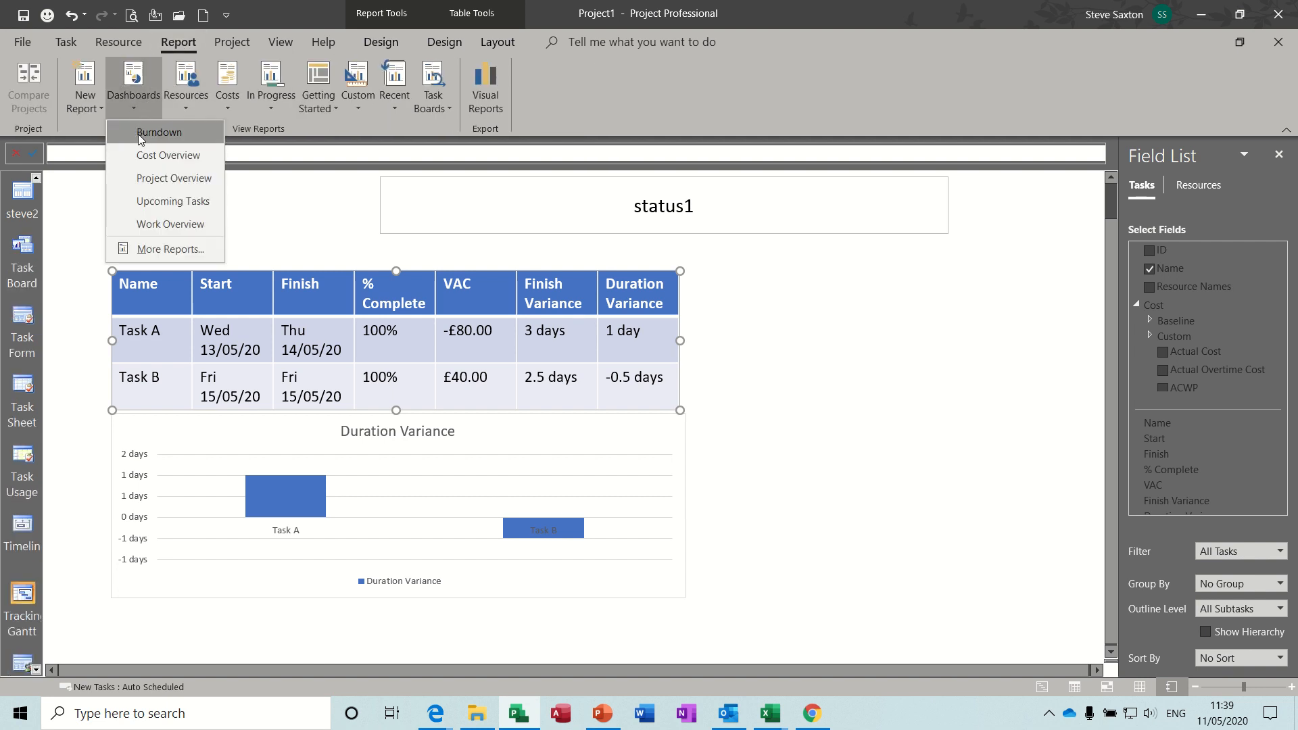
click(138, 134)
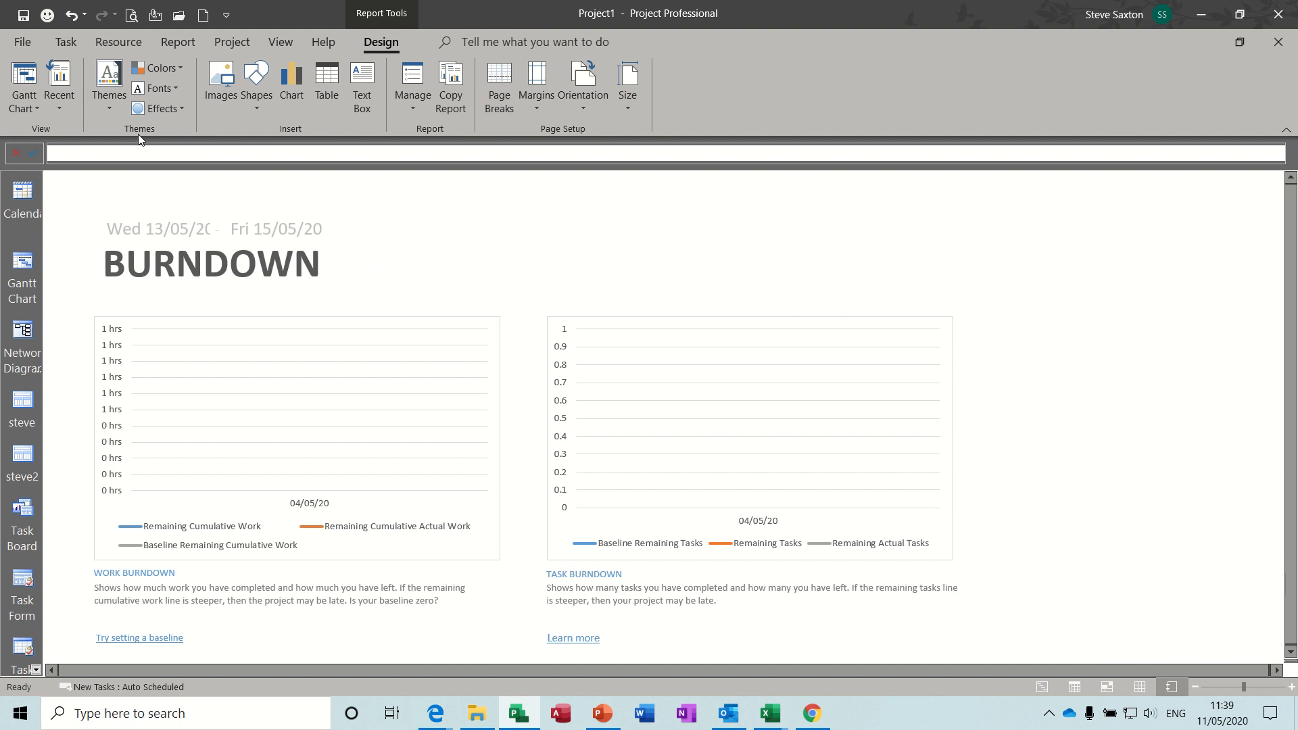
Open the Resource Overview report to examine the resource's work statistics and status
click(178, 41)
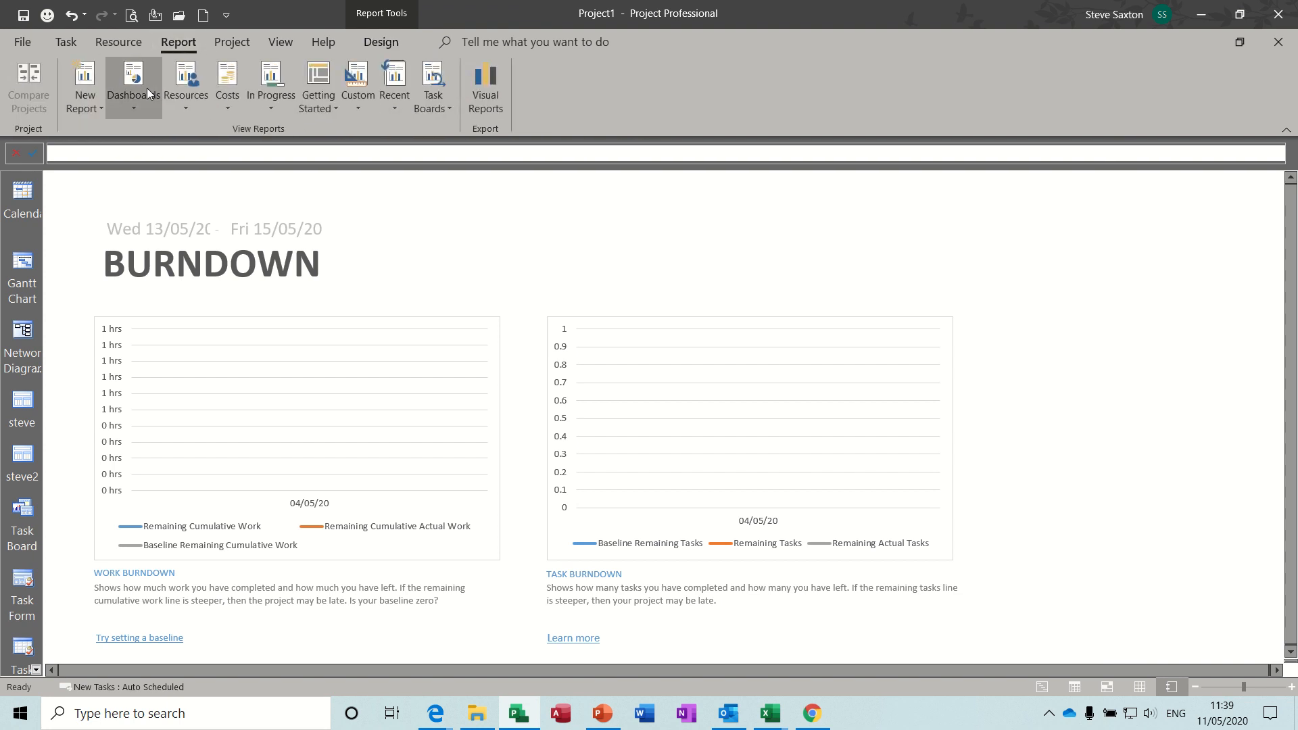
click(136, 108)
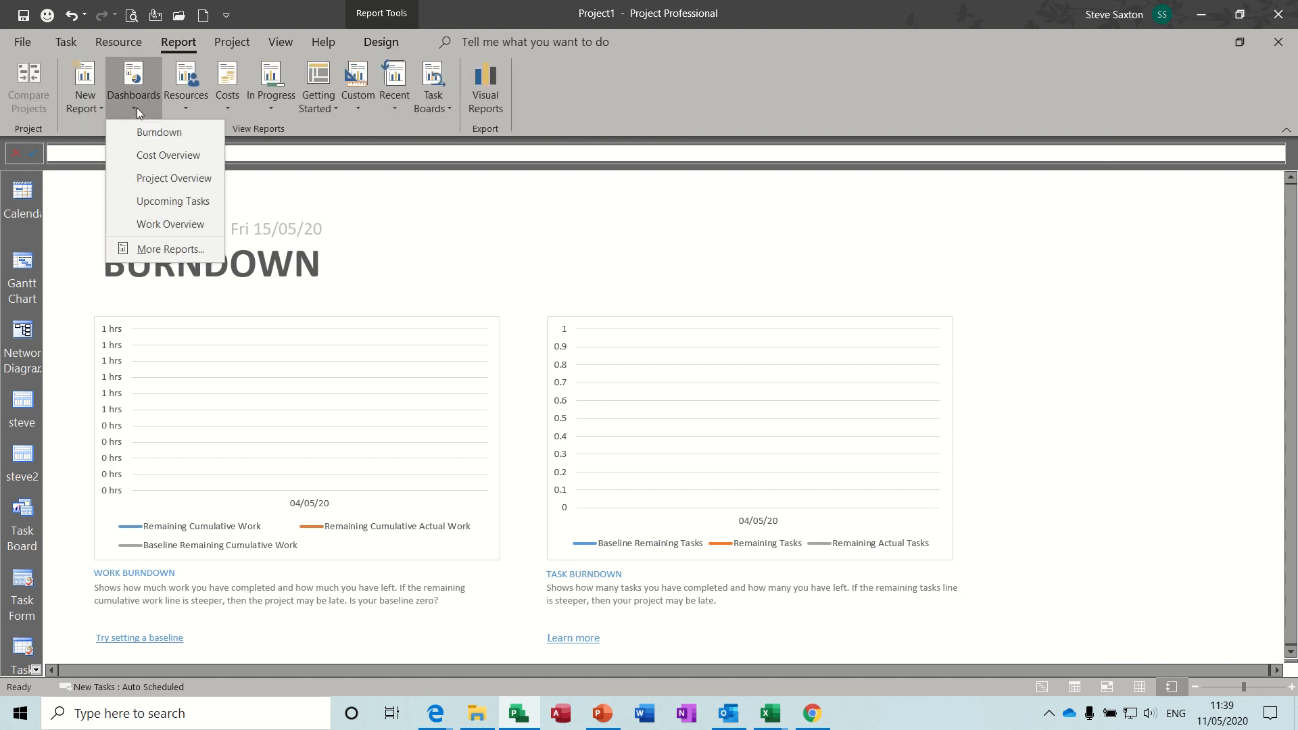
click(188, 104)
click(200, 156)
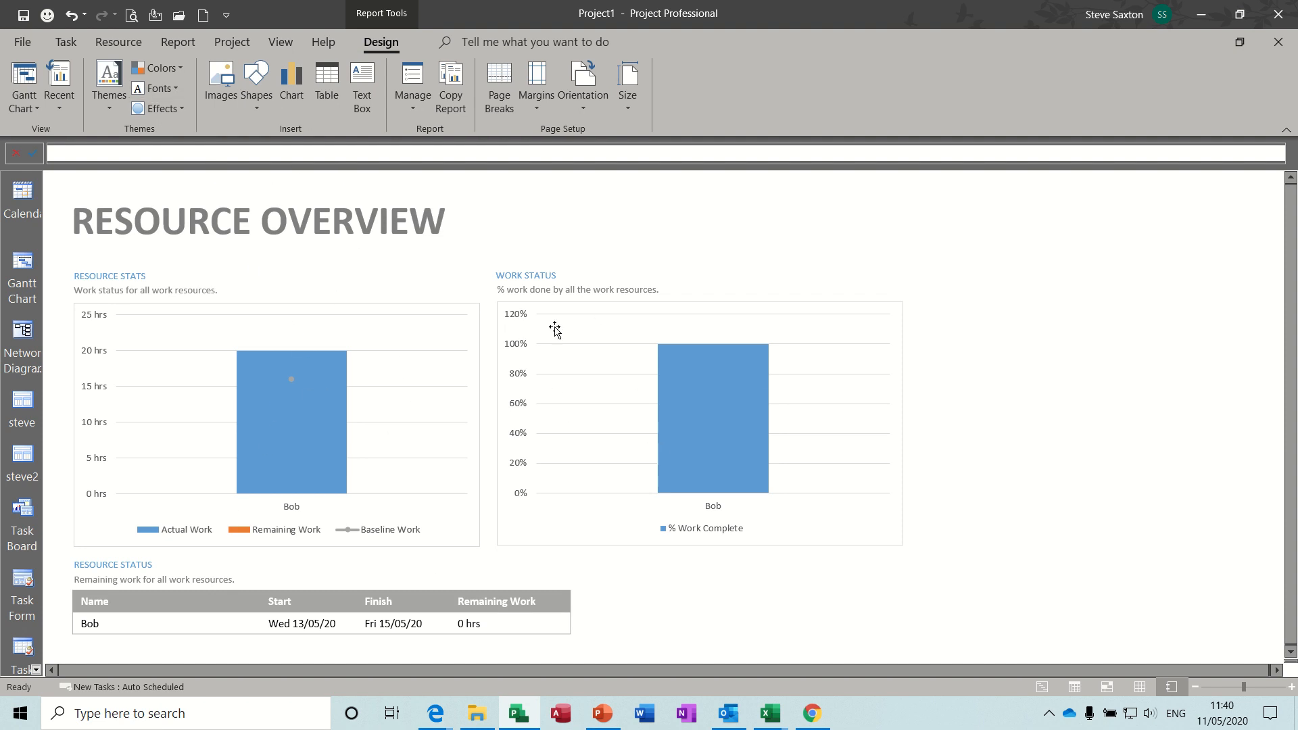
Open the custom report named Status to view its task table and work chart
click(176, 43)
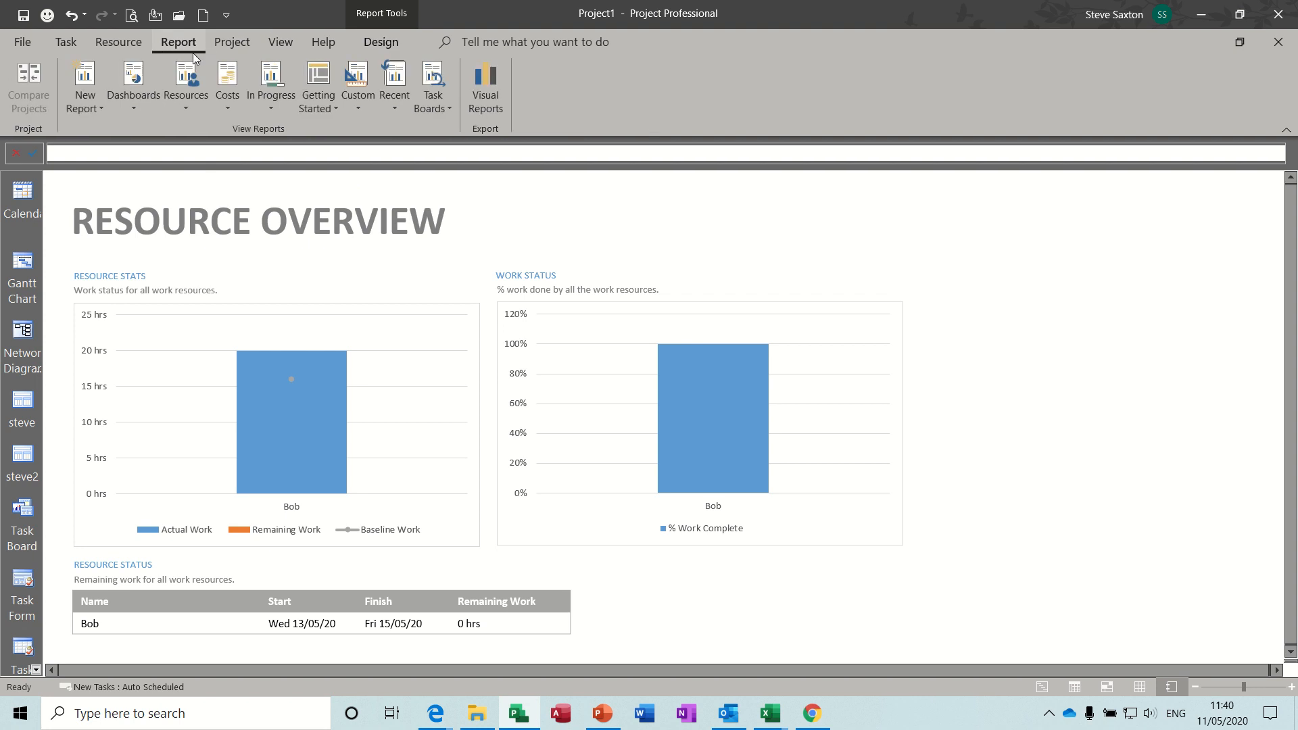
click(380, 111)
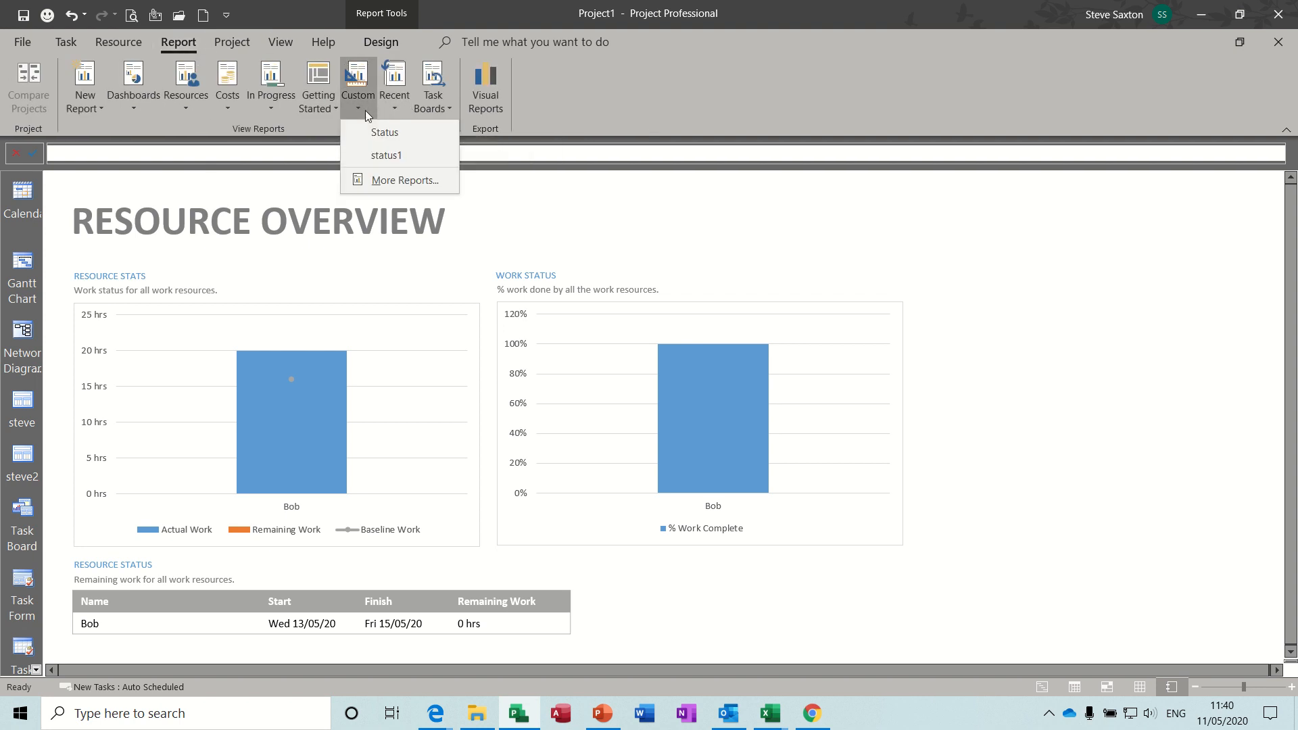
click(373, 132)
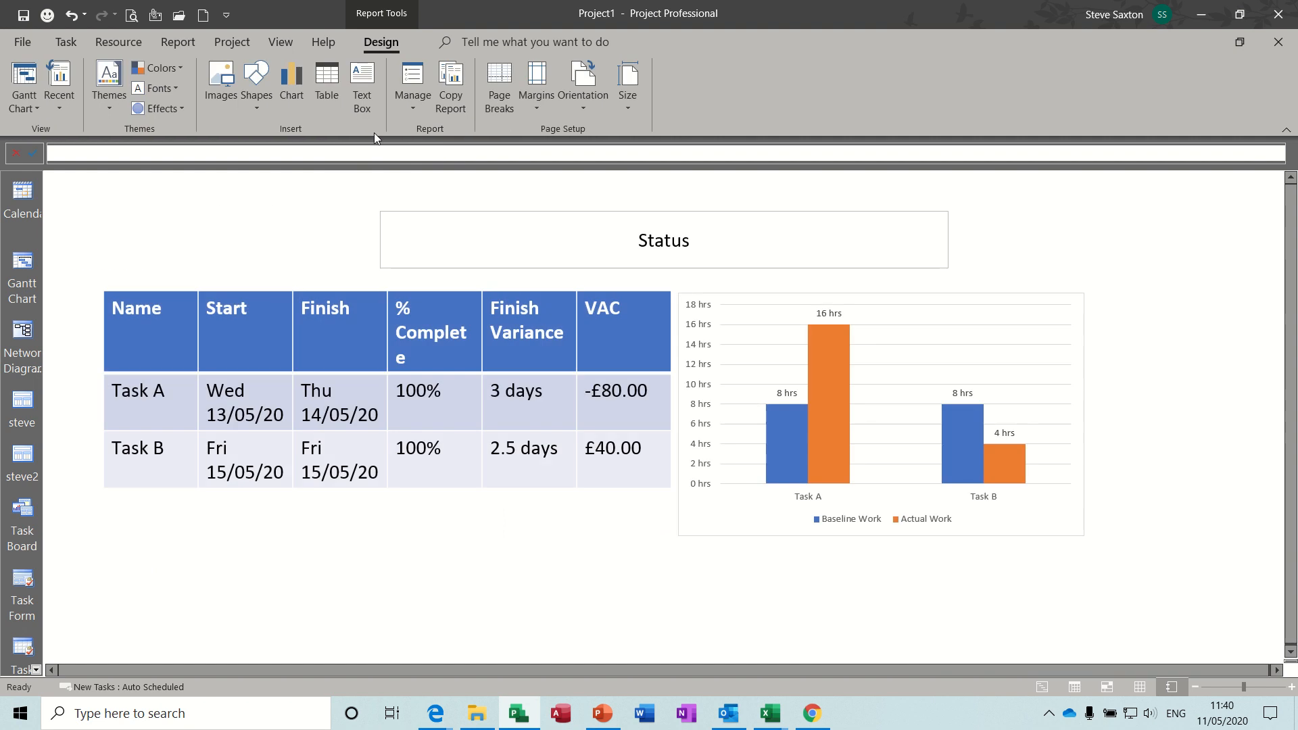
Switch back to the custom status1 report
click(242, 42)
click(188, 44)
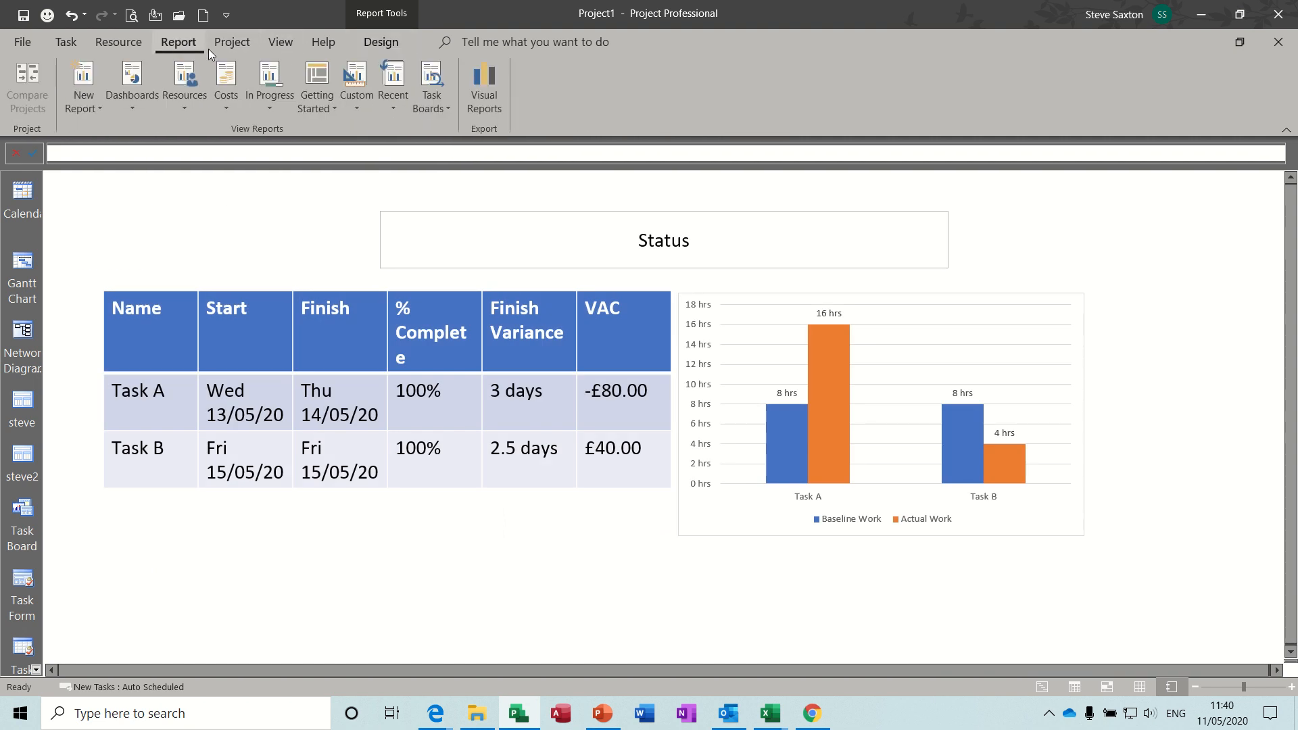
click(367, 107)
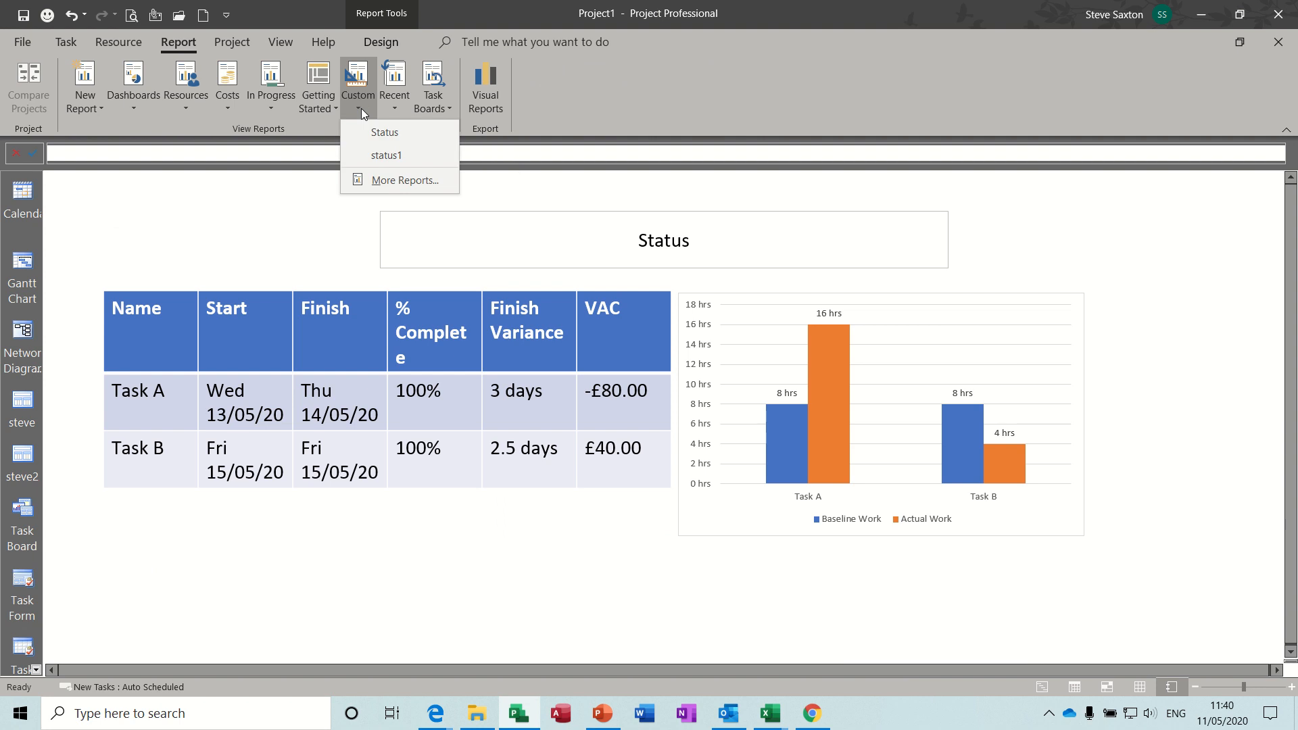
click(379, 154)
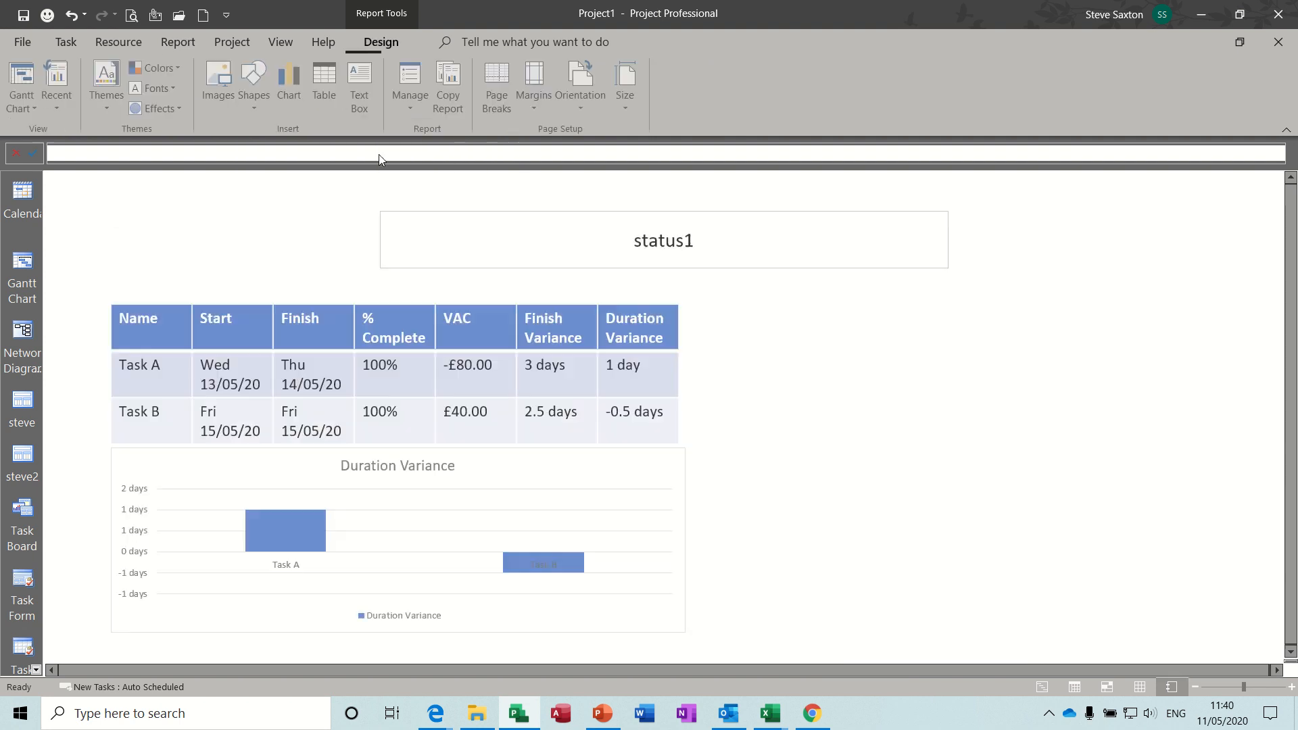
In the Tracking Gantt view, set Task A's actual duration to 3 days and its remaining duration to 1 day
click(36, 669)
click(37, 669)
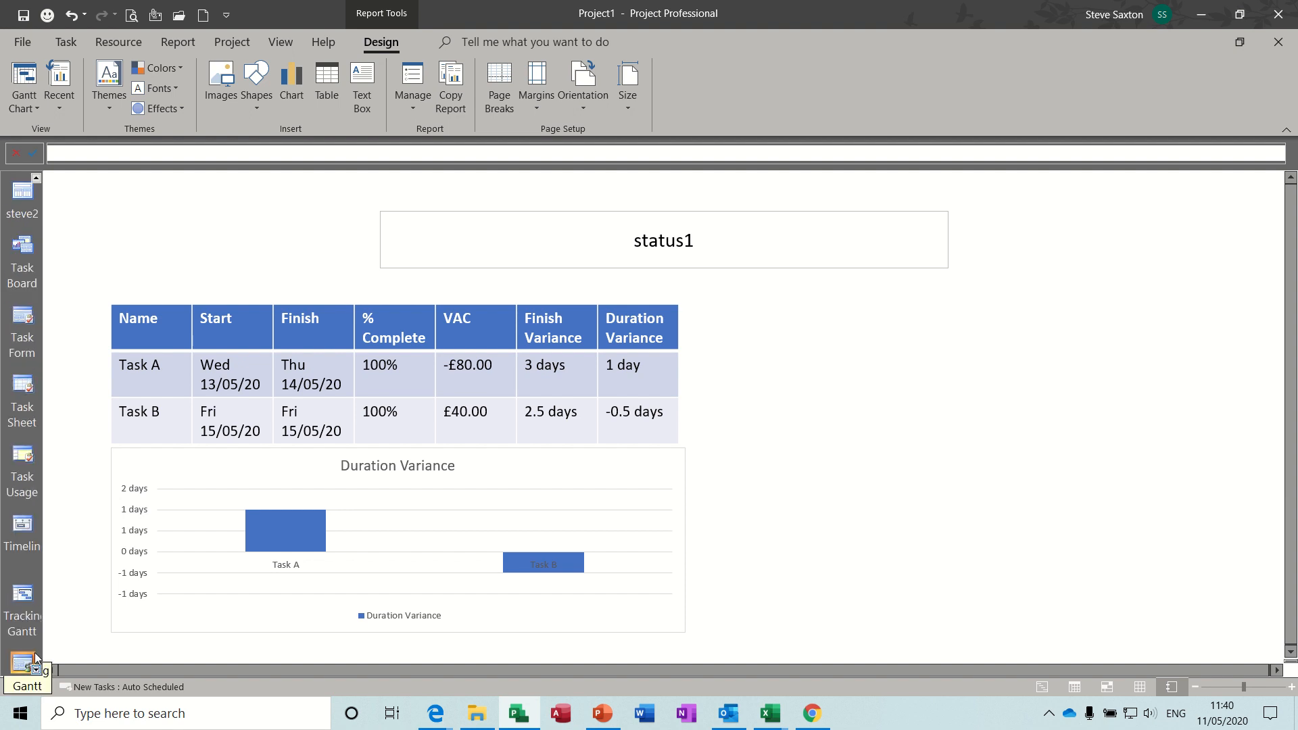
click(24, 595)
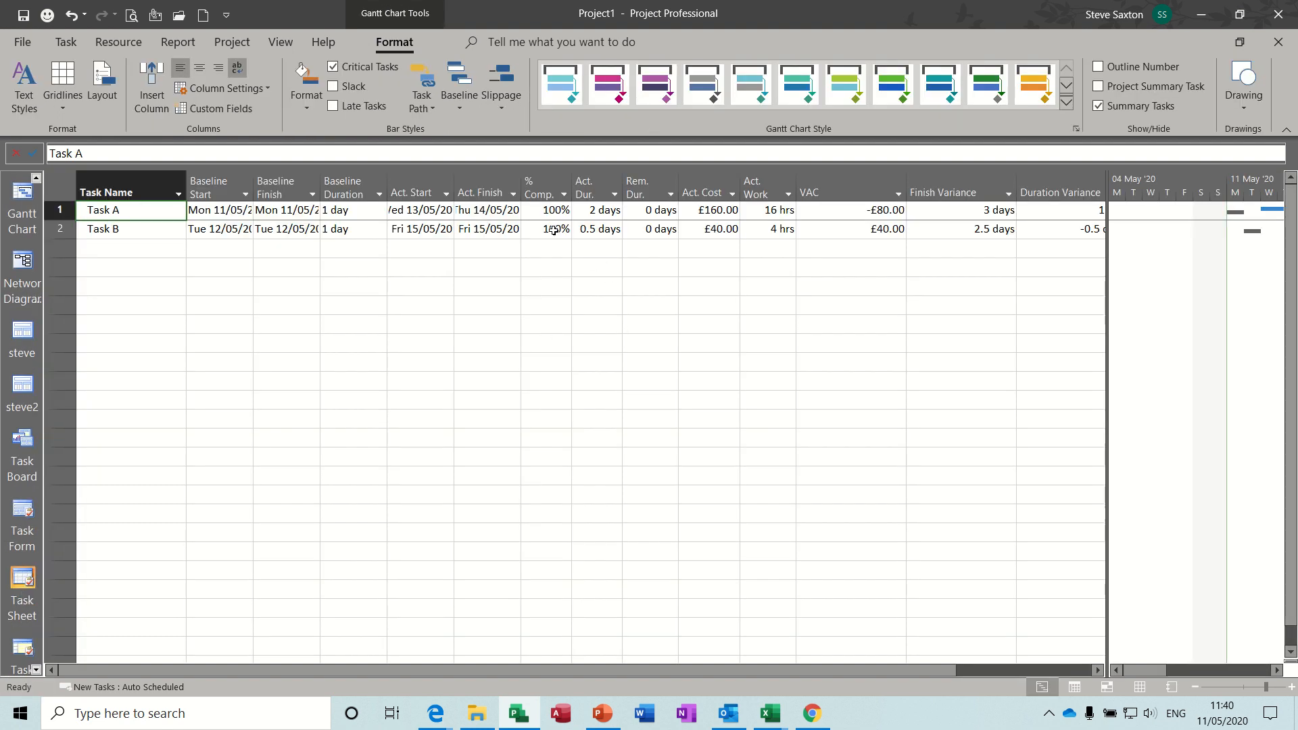
click(586, 210)
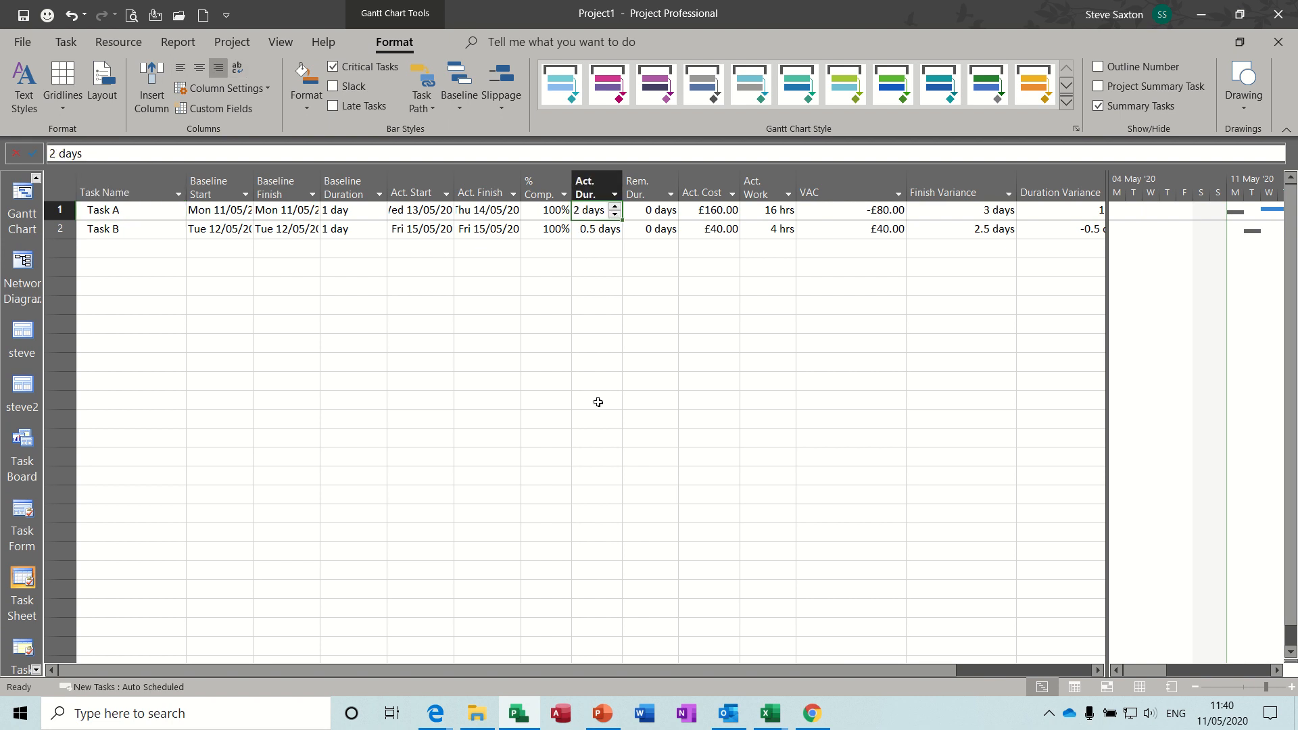
text(3)
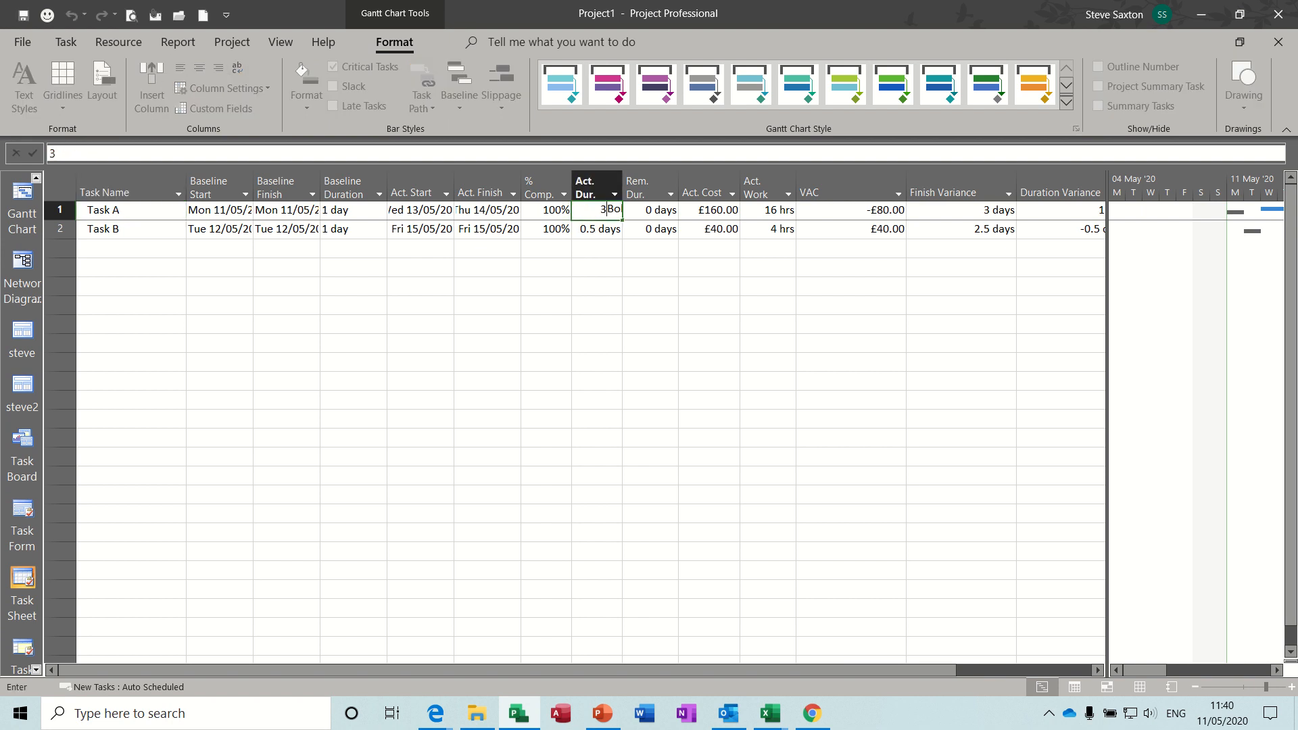
key(Return)
click(655, 215)
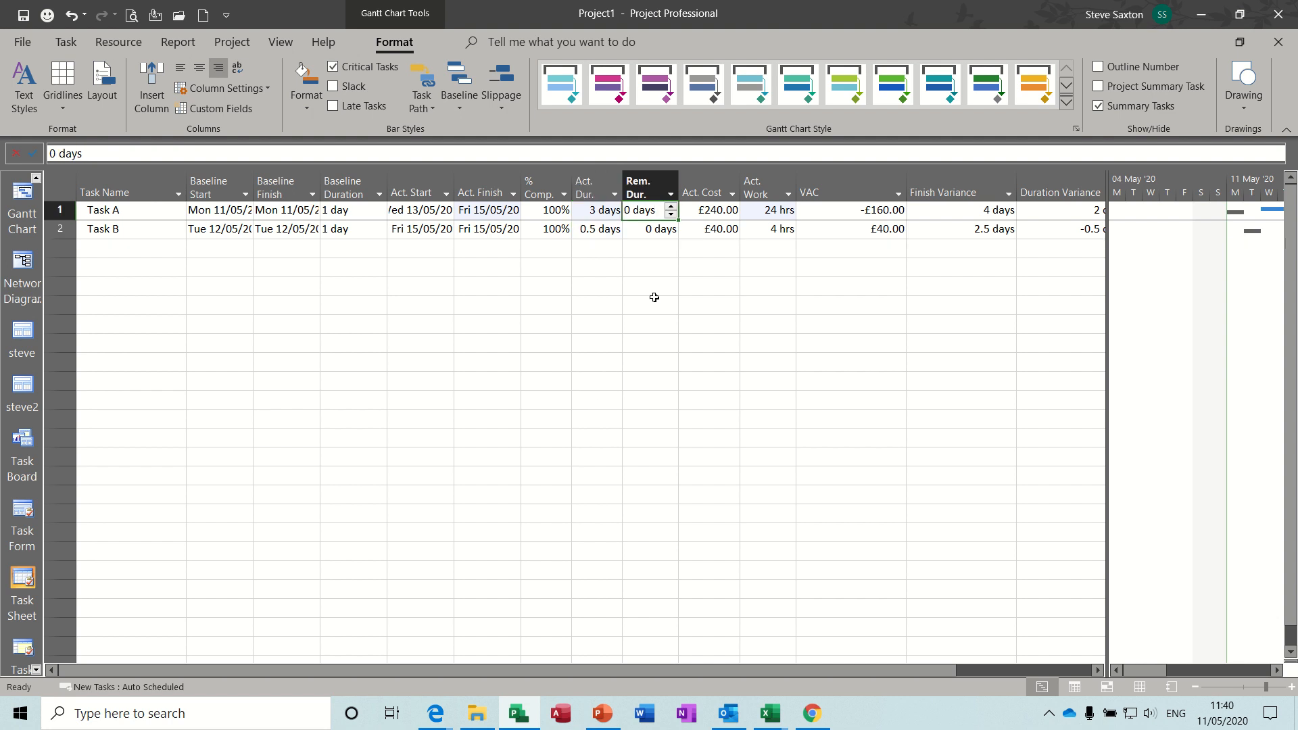
text(1)
key(Return)
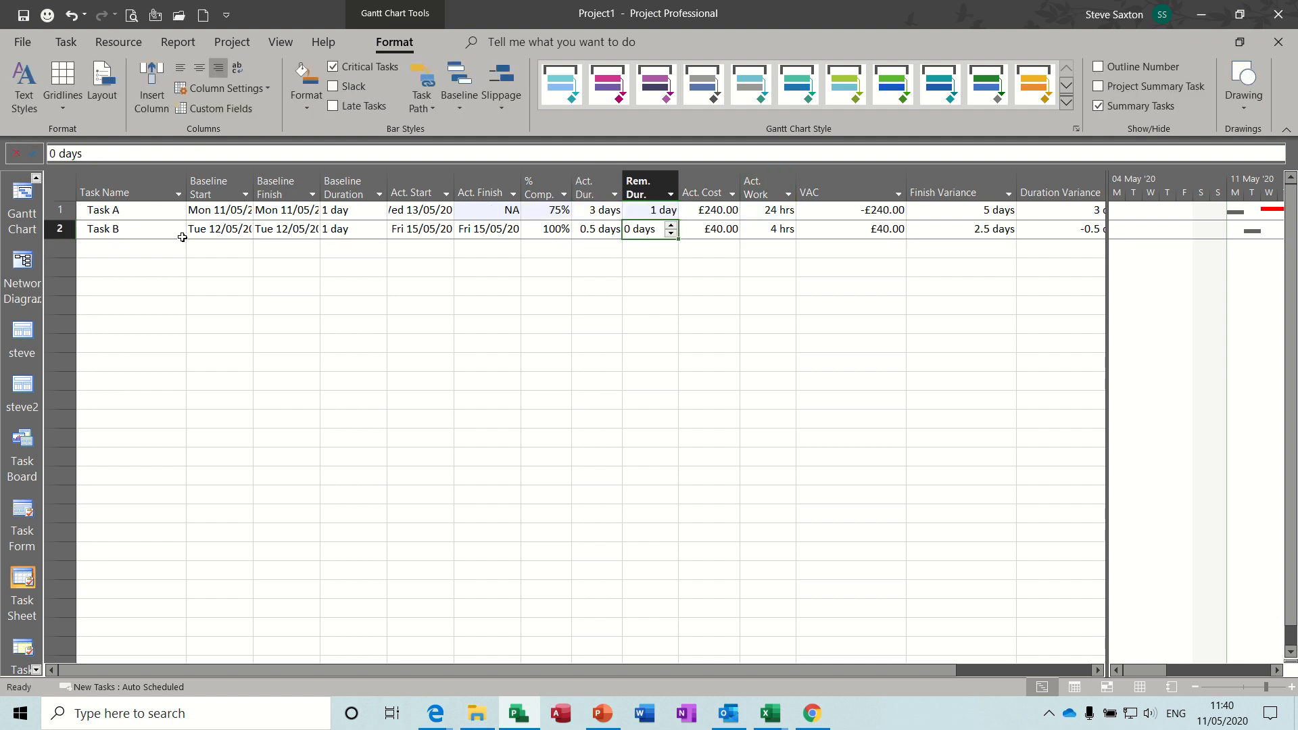
Check Task A's updated progress and variances in the custom status1 report, and return to the Tracking Gantt view
click(177, 47)
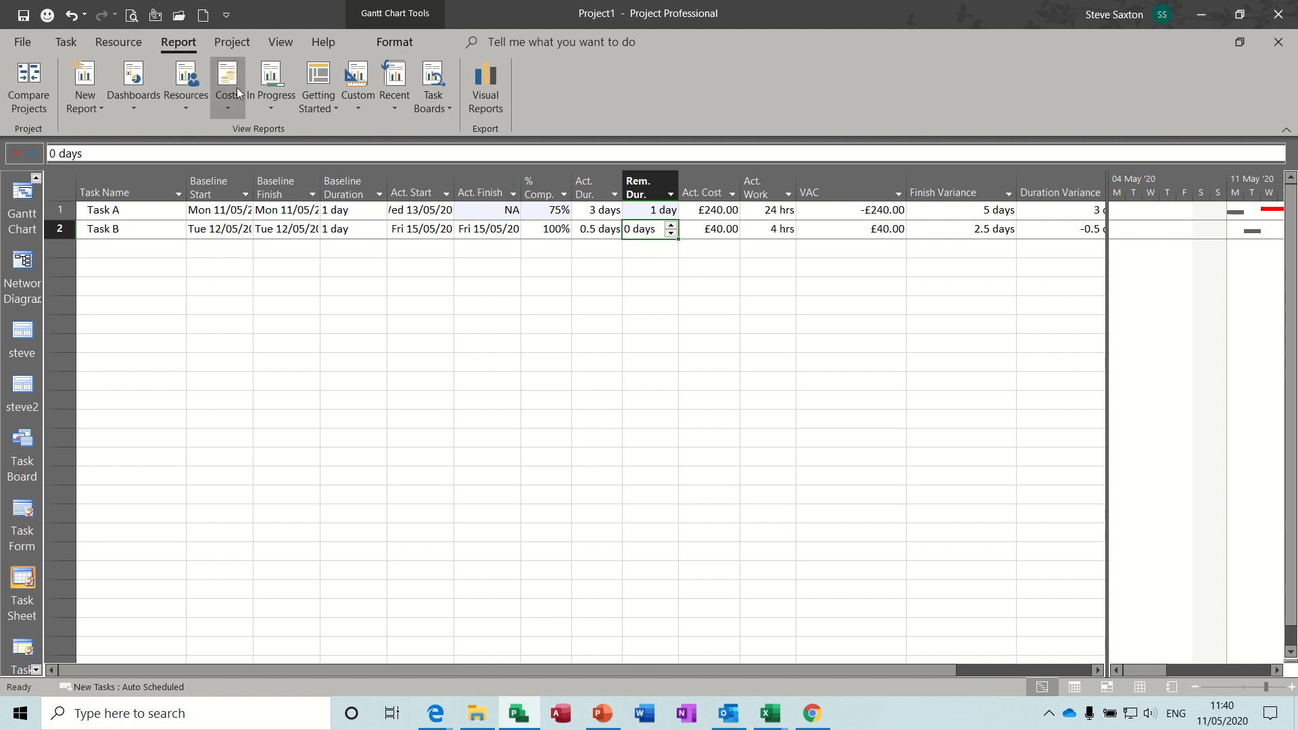
click(355, 108)
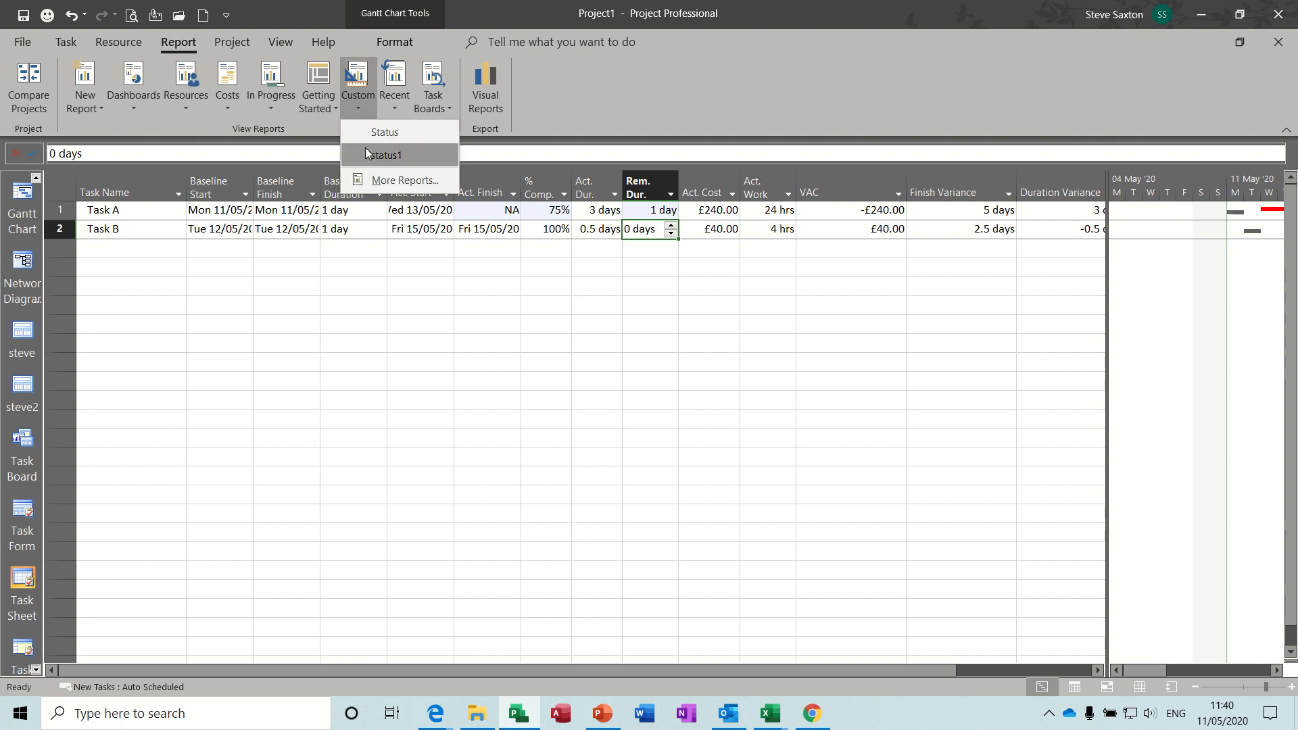
click(367, 154)
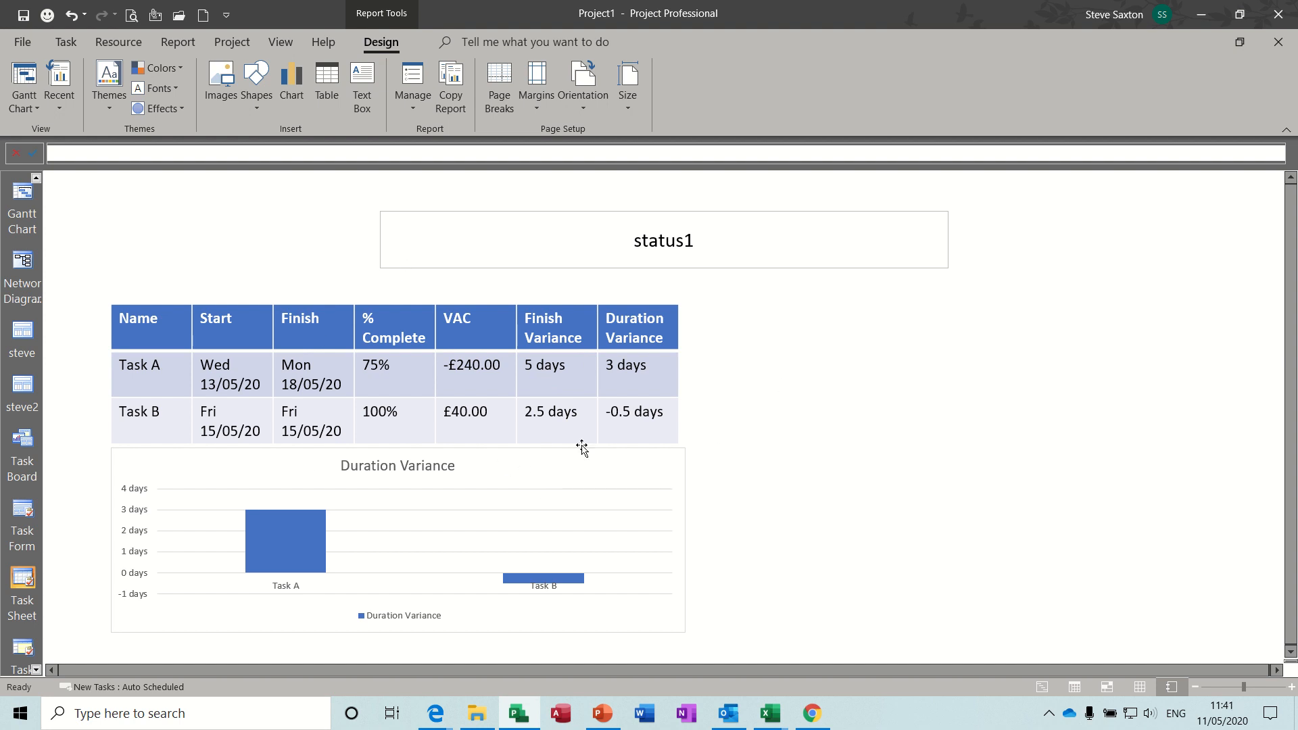
click(35, 670)
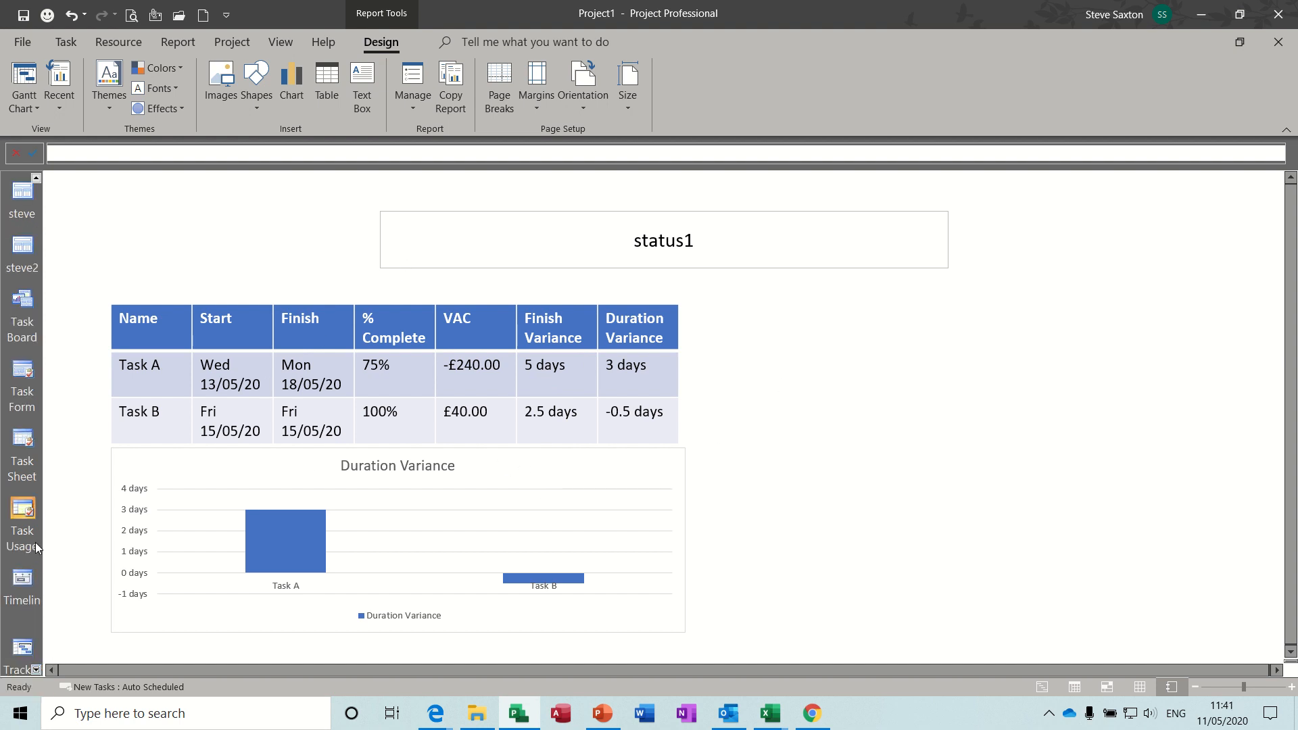
click(25, 646)
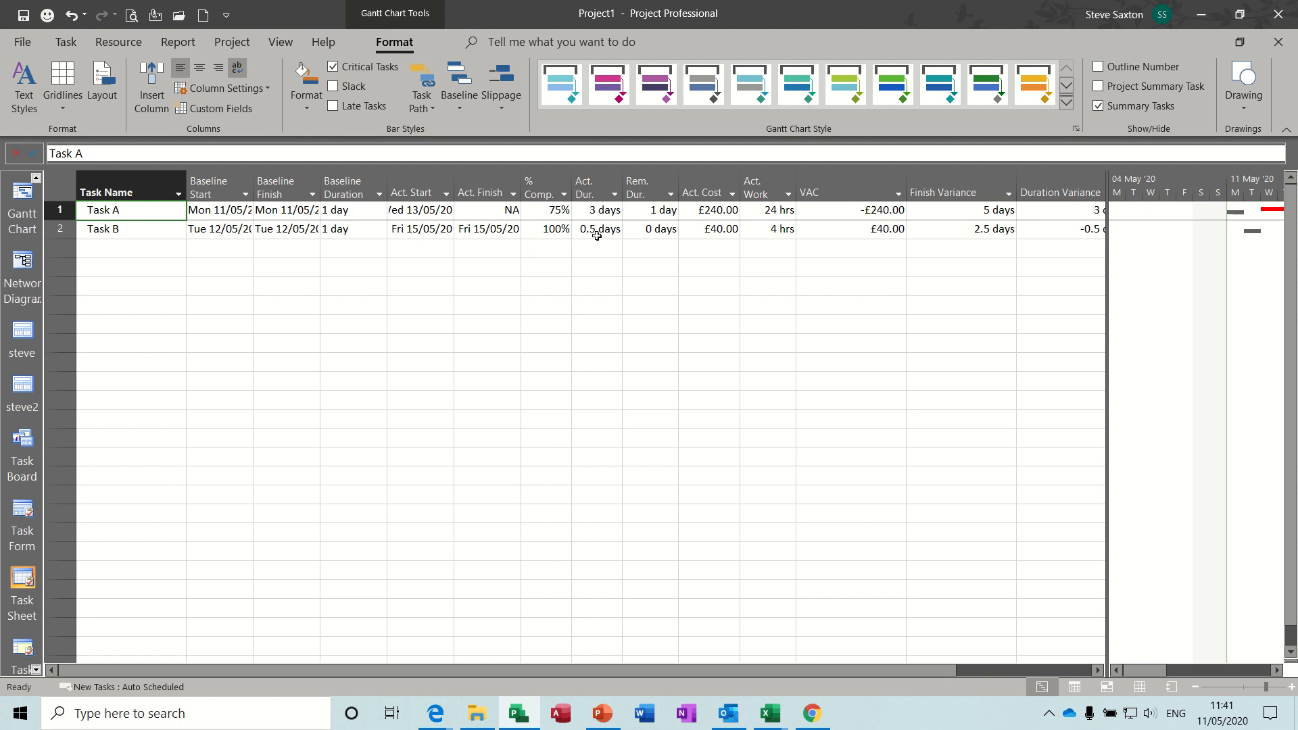
drag(156, 212, 159, 422)
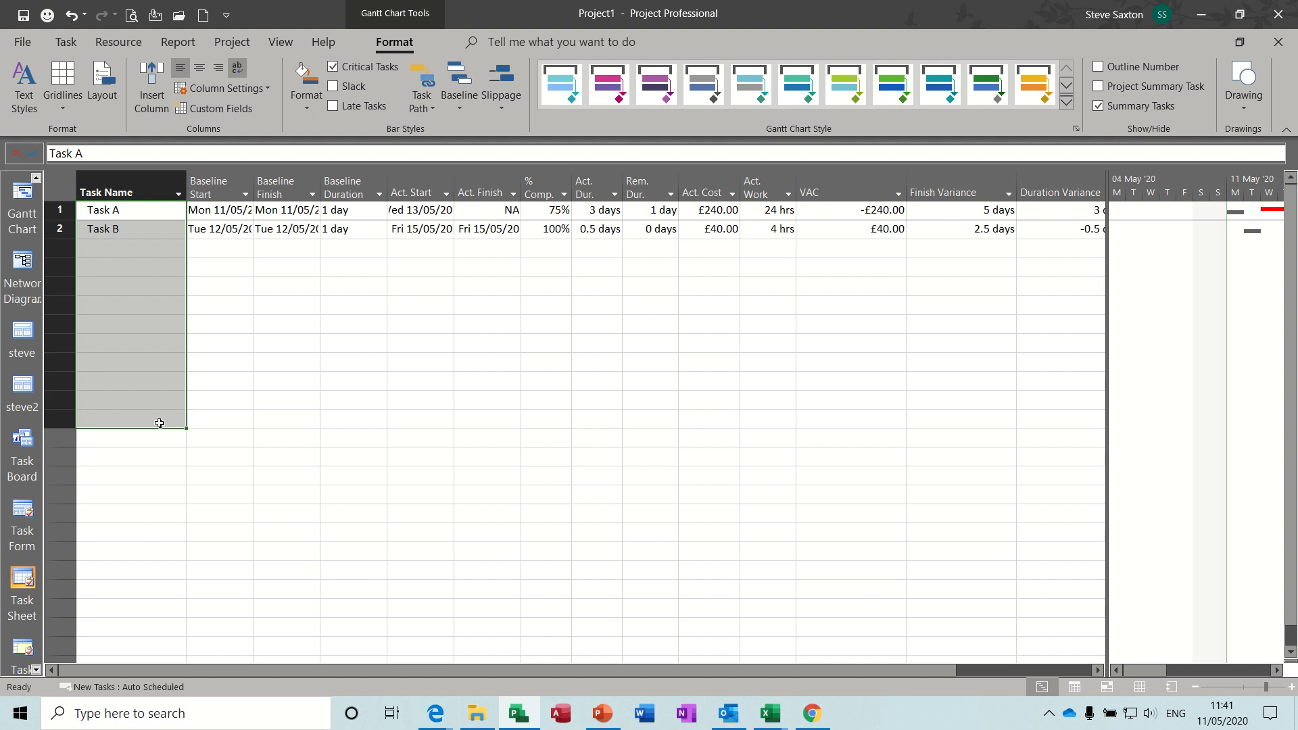
drag(159, 423, 167, 233)
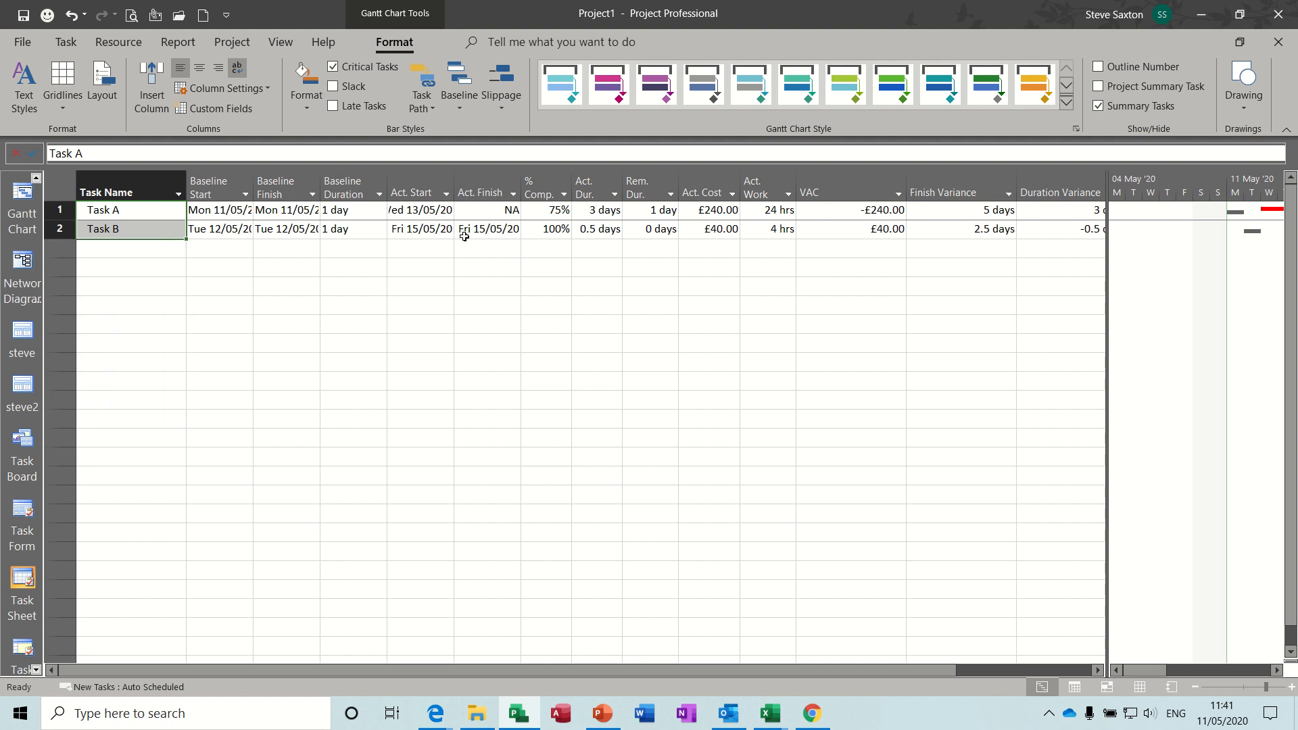
click(139, 212)
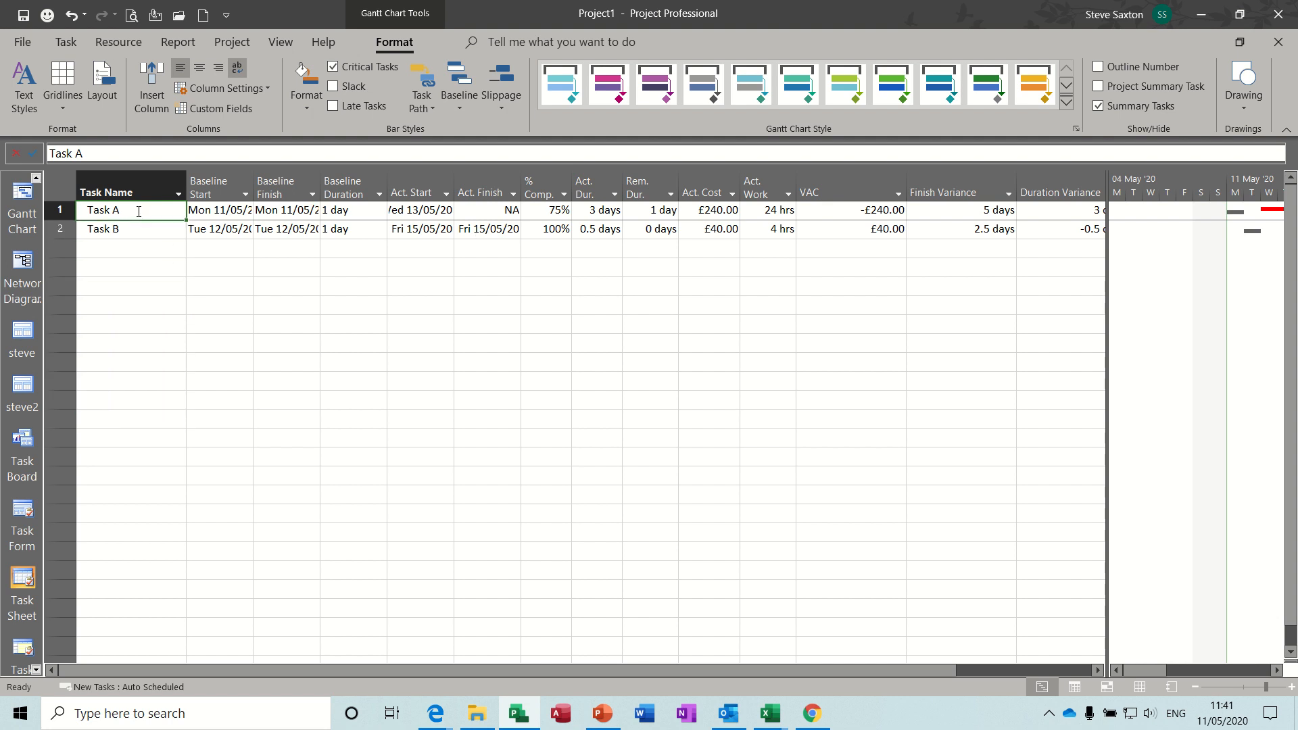
click(141, 230)
click(137, 210)
click(138, 232)
click(137, 248)
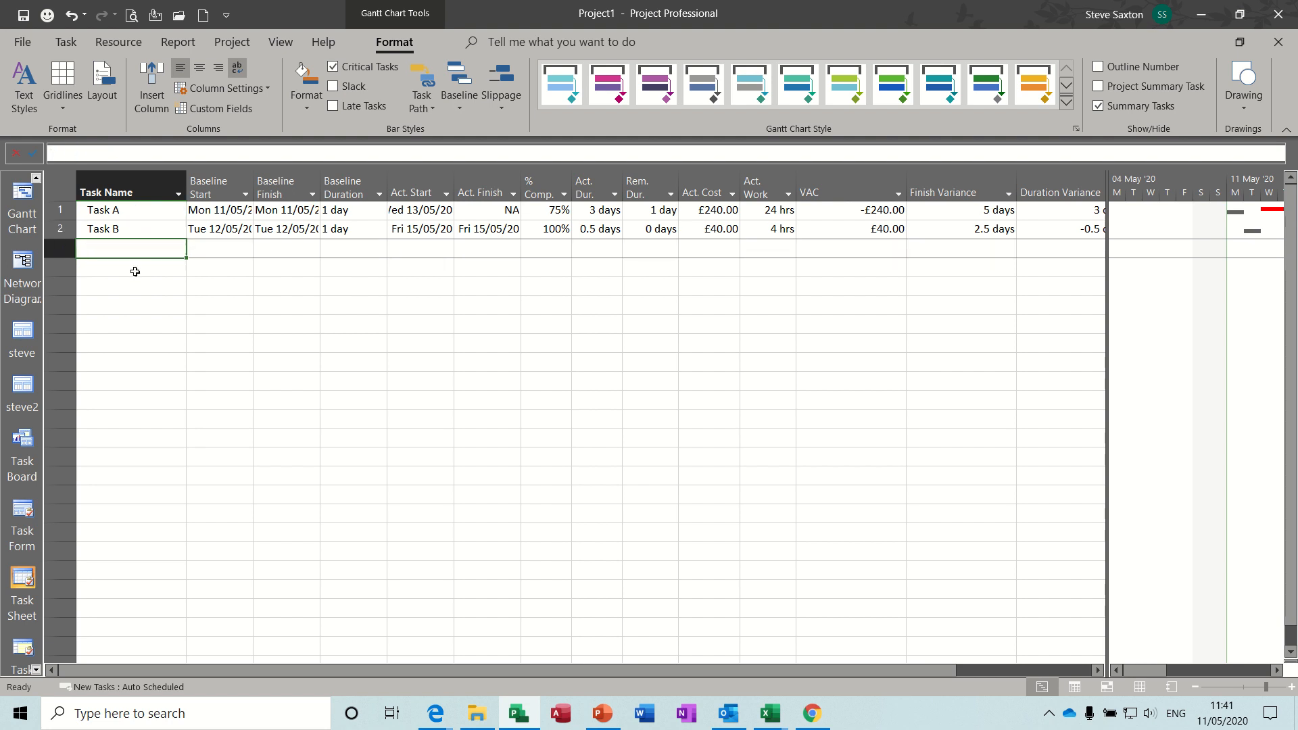
click(136, 271)
click(136, 250)
click(140, 274)
click(139, 249)
click(140, 273)
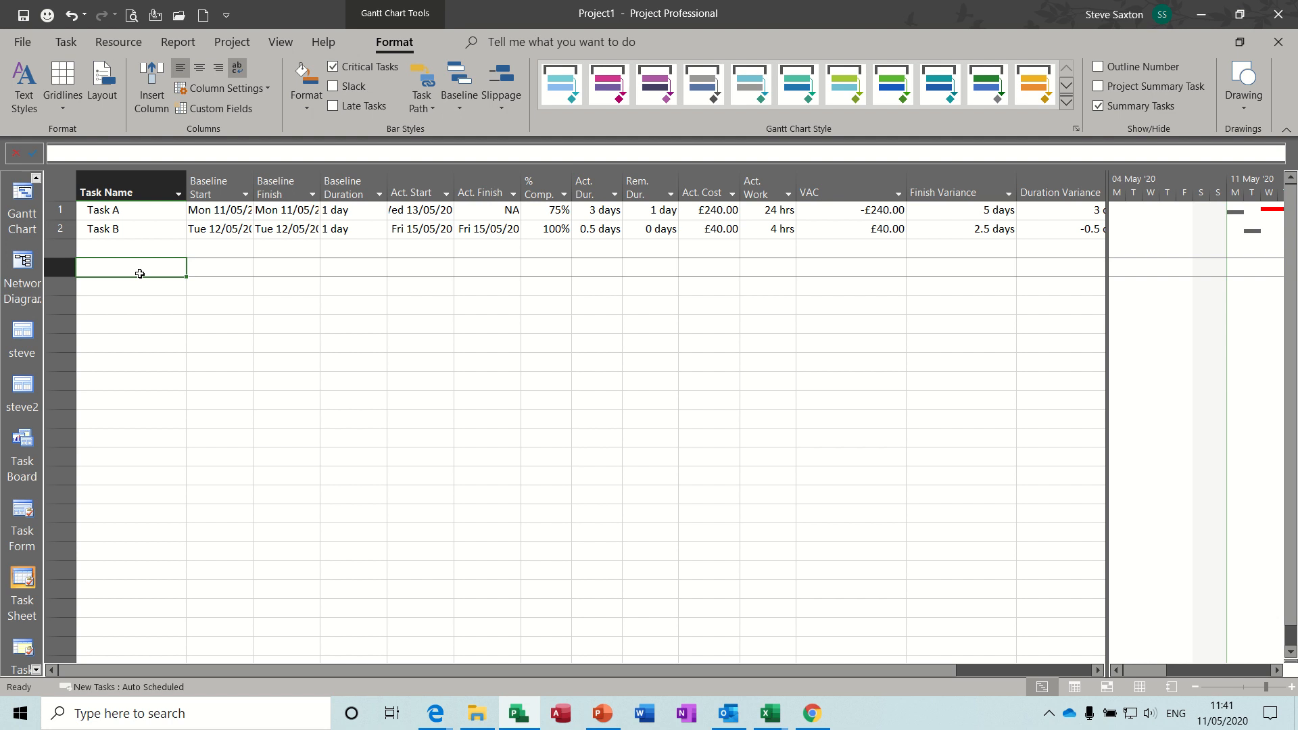
click(141, 288)
click(142, 326)
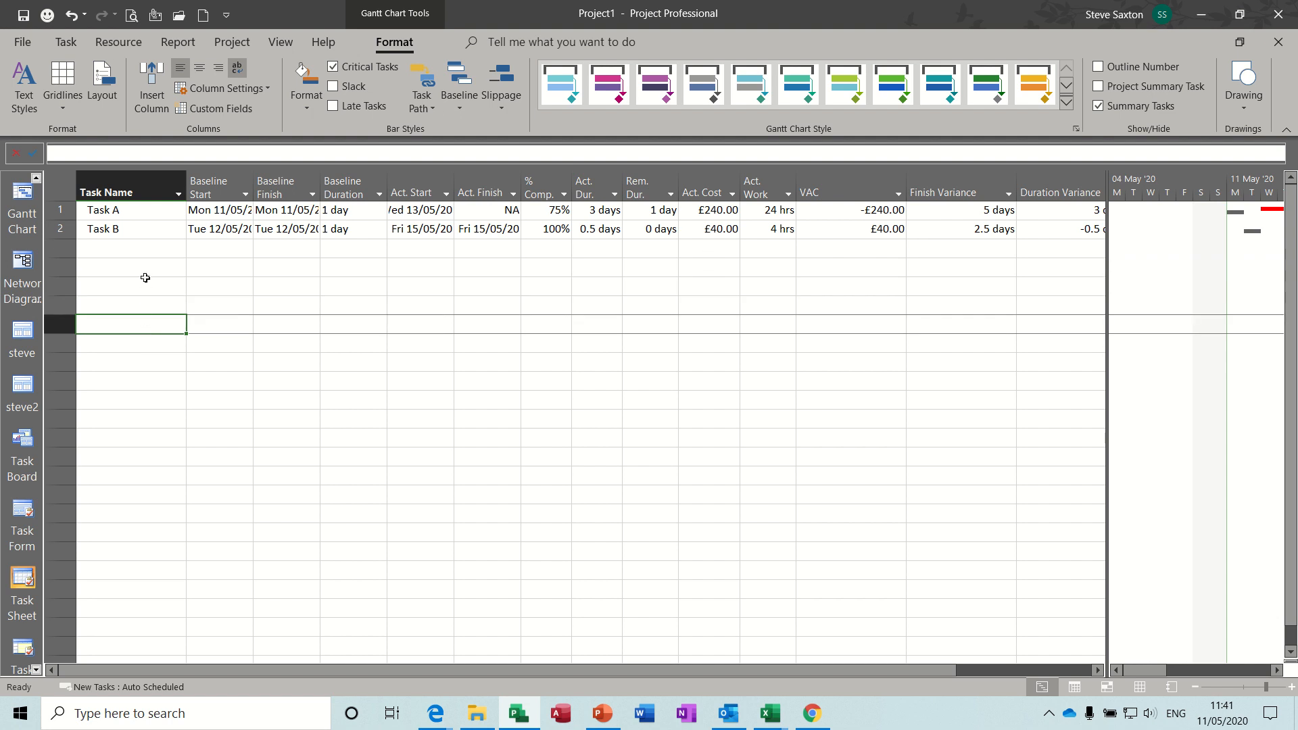